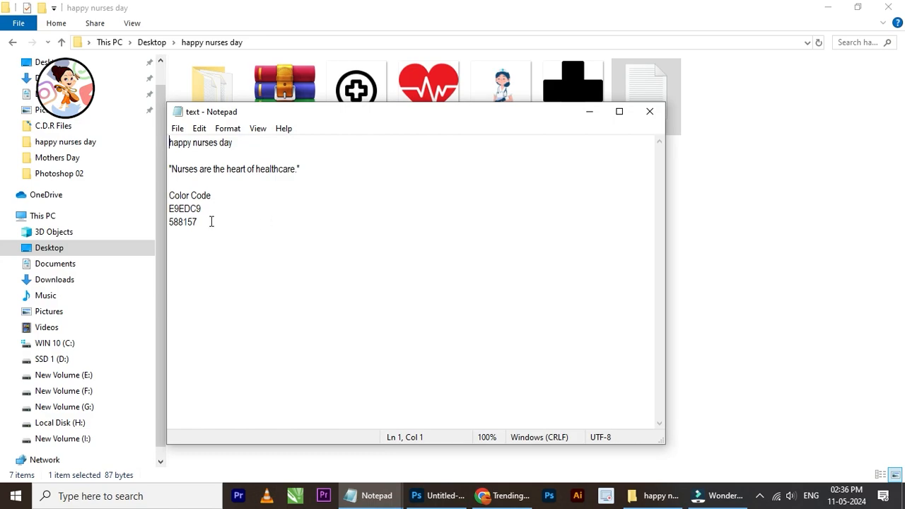
Step: Copy the color code E9EDC9 from the text file, switch to Photoshop and add a solid color fill layer in that color
double_click(215, 211)
key(ctrl+c)
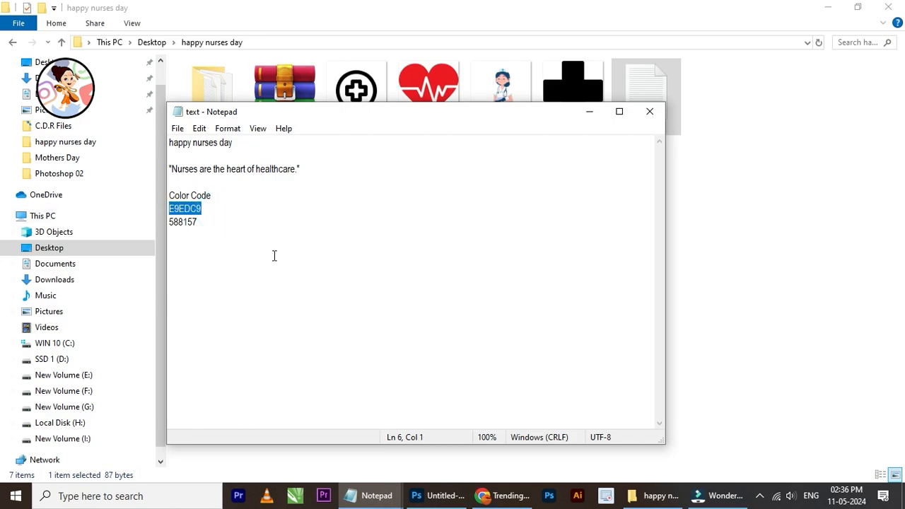
click(435, 496)
click(657, 473)
click(692, 240)
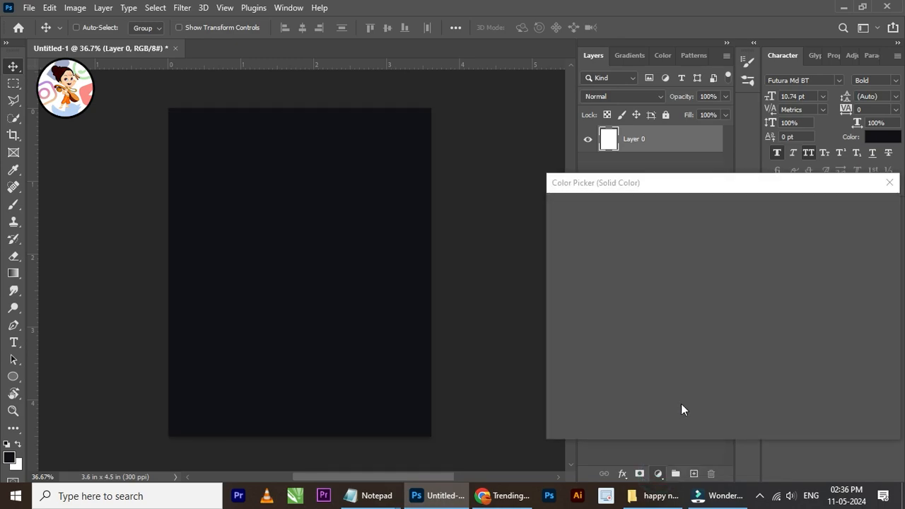
key(ctrl+v)
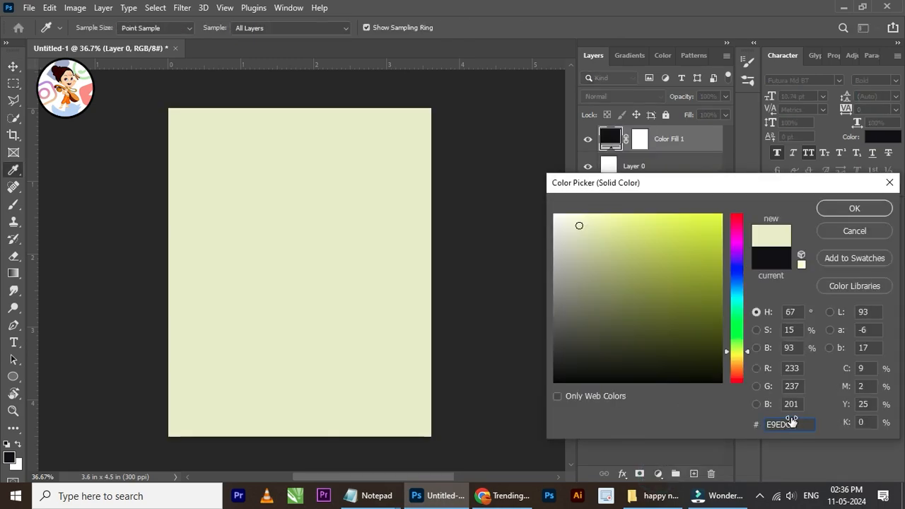
click(834, 208)
scroll(294, 262, up, 1)
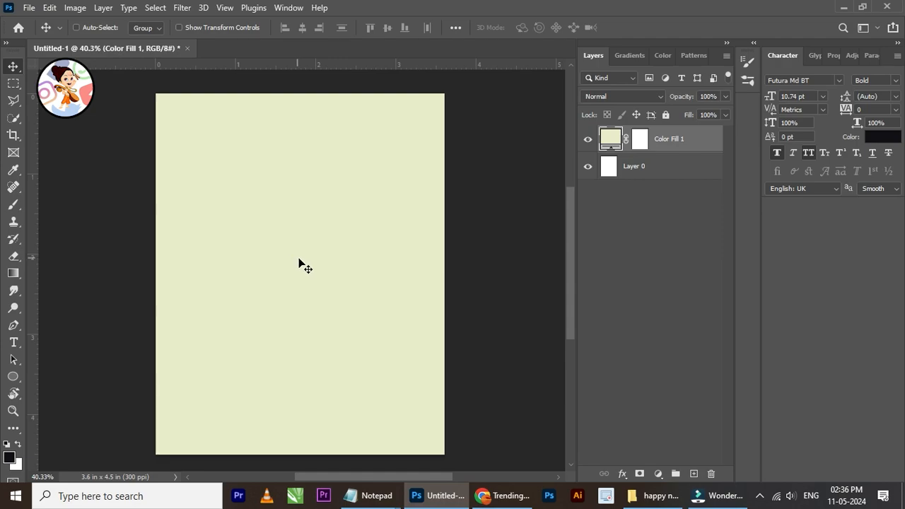
Step: Draw a black rectangle about 560 by 945 px in the middle of the canvas
click(15, 376)
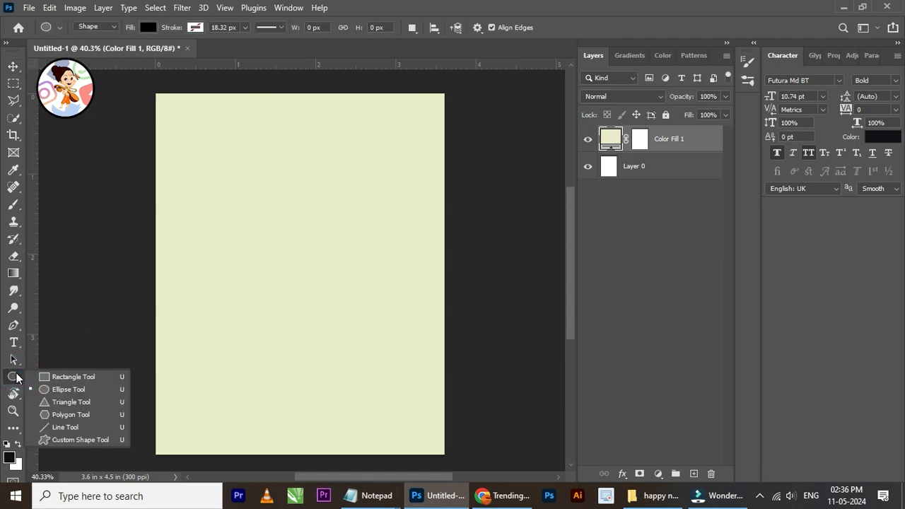
click(44, 376)
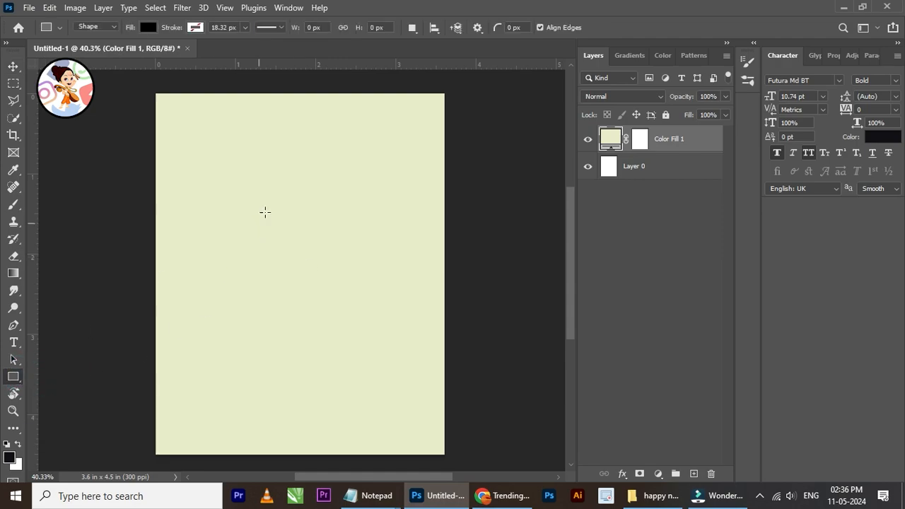
drag(229, 172, 378, 424)
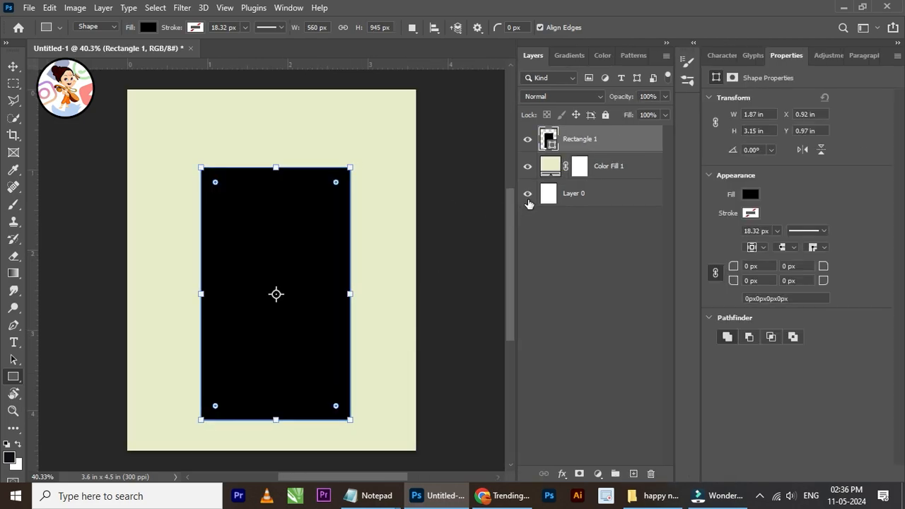
Step: Unlink the rectangle's corner radii and round only the top-left corner to about 0.87 in
drag(215, 182, 322, 260)
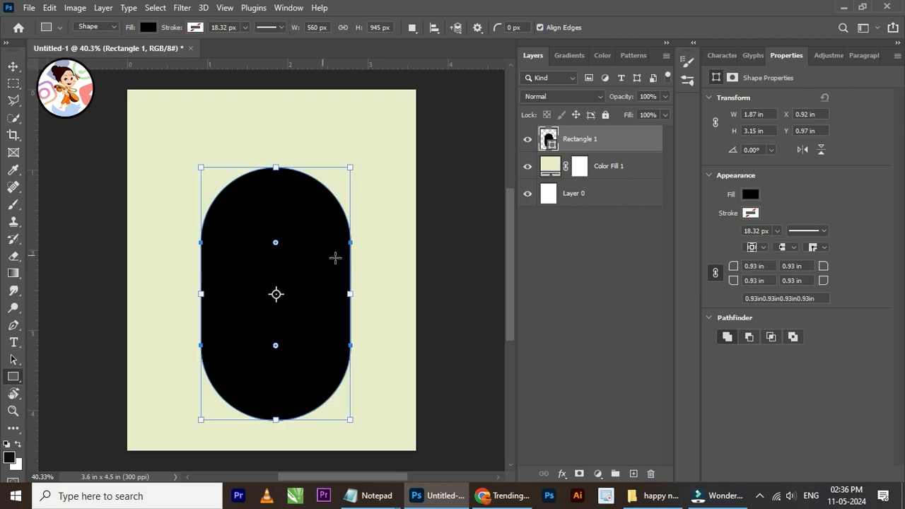
key(ctrl+z)
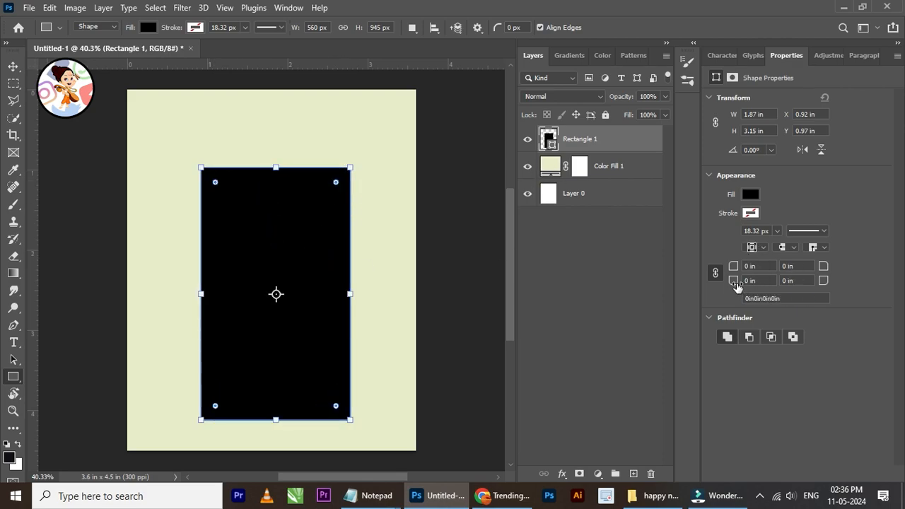
click(714, 273)
drag(731, 264, 902, 277)
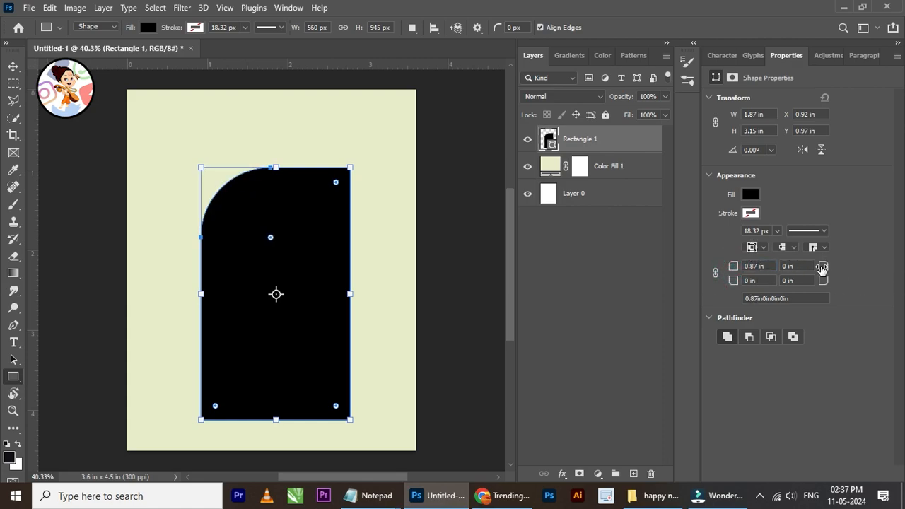
key(Tab)
Step: Round the rectangle's top-right corner to 0.87 in to match the opposite corner
click(823, 266)
drag(822, 265, 902, 270)
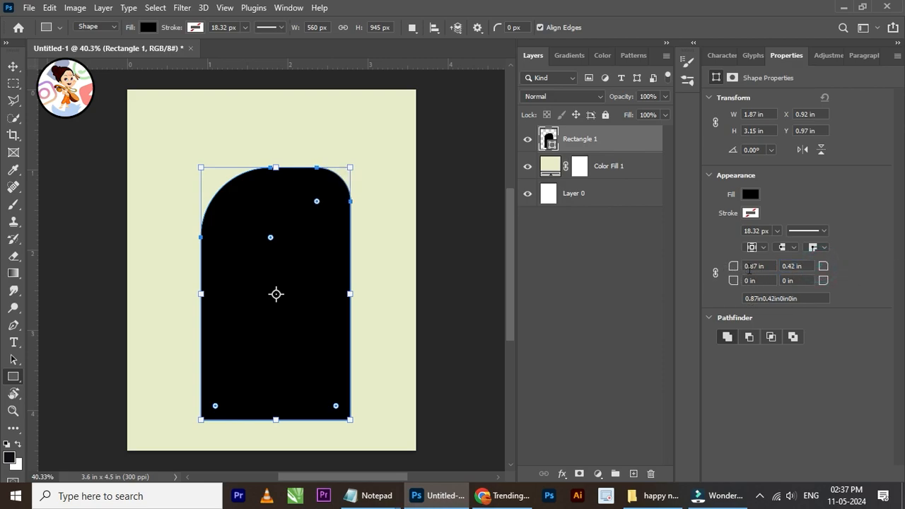
drag(821, 266, 902, 258)
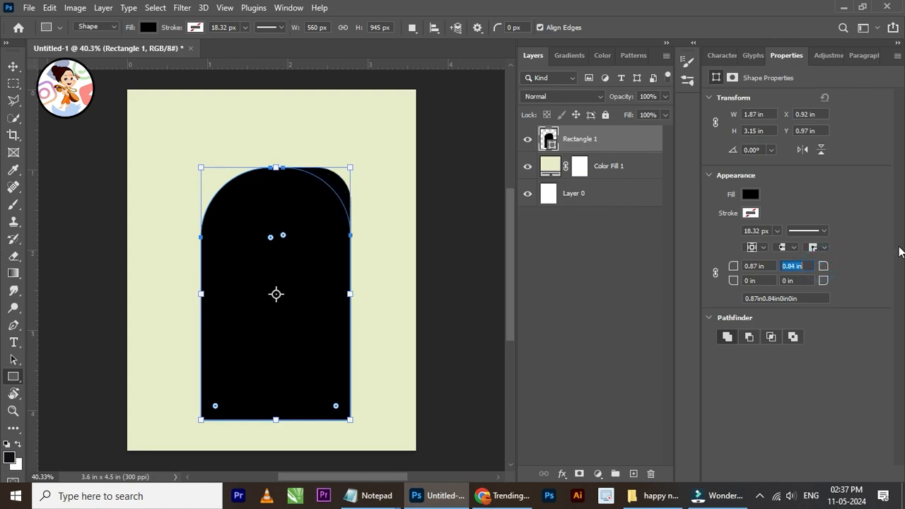
drag(823, 266, 877, 276)
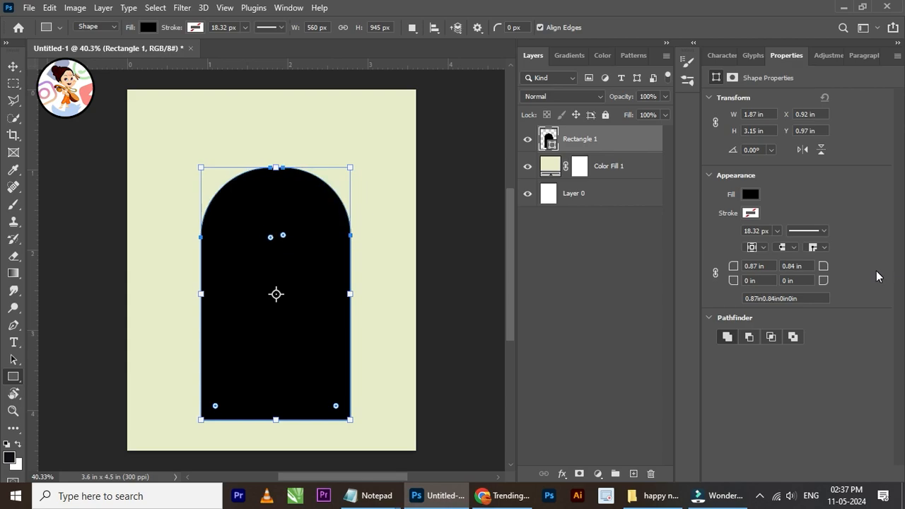
click(805, 265)
click(804, 266)
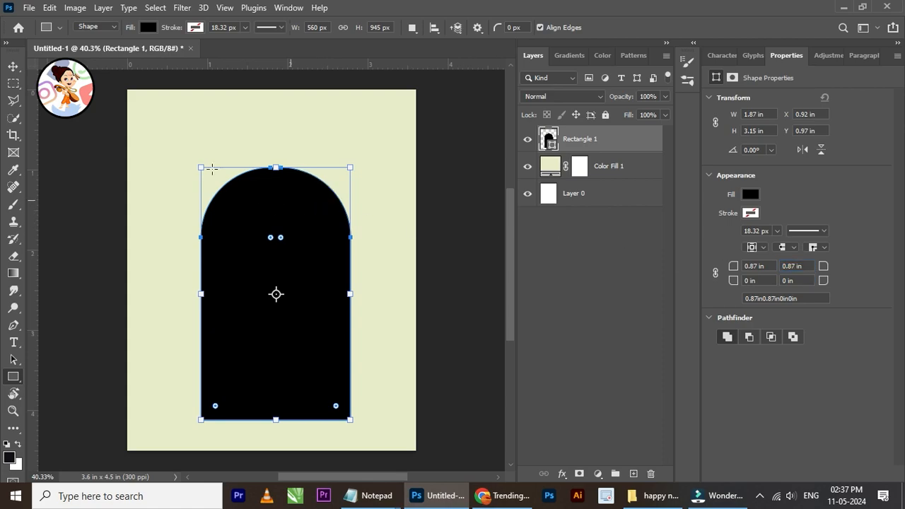
Step: Move the arch down to the canvas's lower edge and enlarge it to about 2.49 by 4.2 in
click(11, 65)
scroll(337, 230, down, 3)
scroll(293, 241, up, 2)
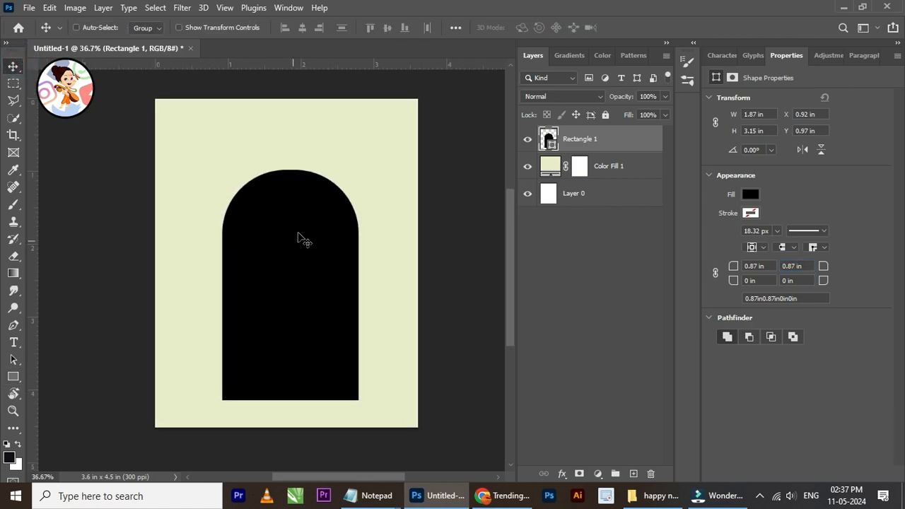
drag(319, 236, 315, 273)
scroll(319, 215, down, 2)
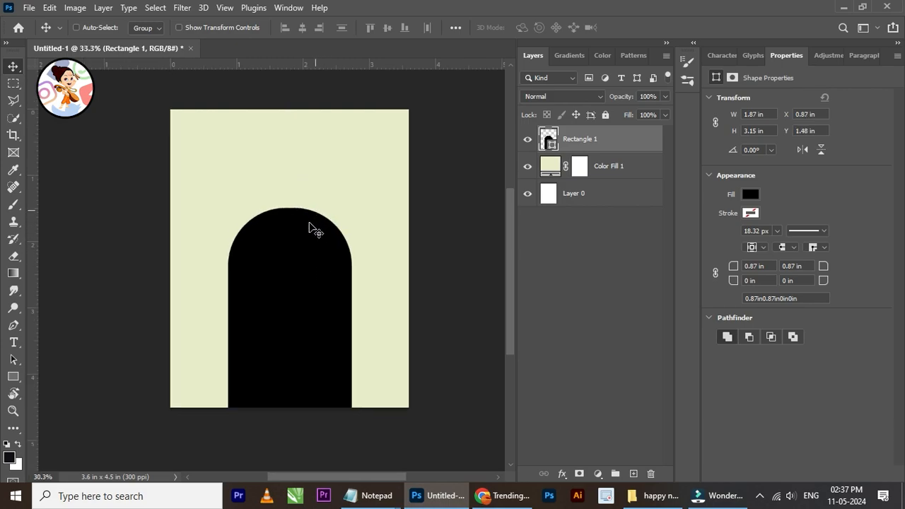
key(ctrl+t)
drag(293, 207, 304, 157)
drag(362, 276, 370, 276)
click(656, 30)
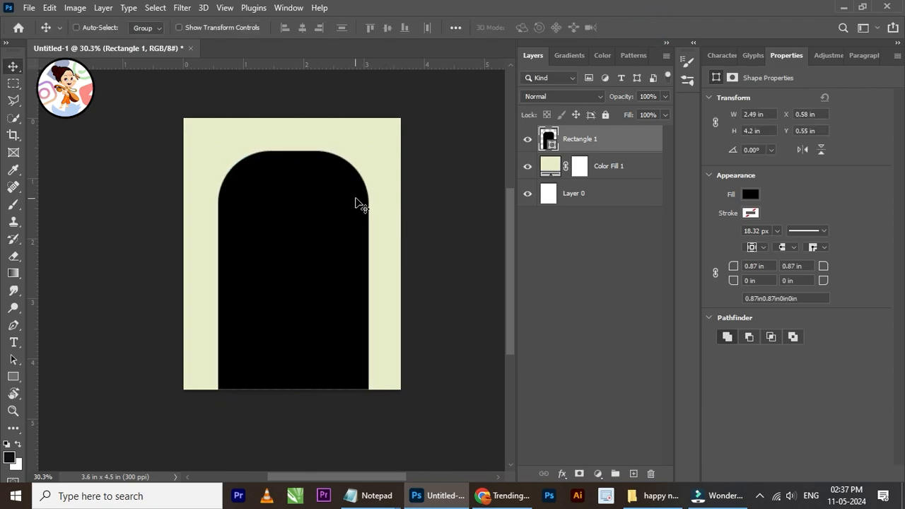
Step: Center the arch horizontally on the canvas using a selection of the background layer, and deselect
ctrl+click(549, 194)
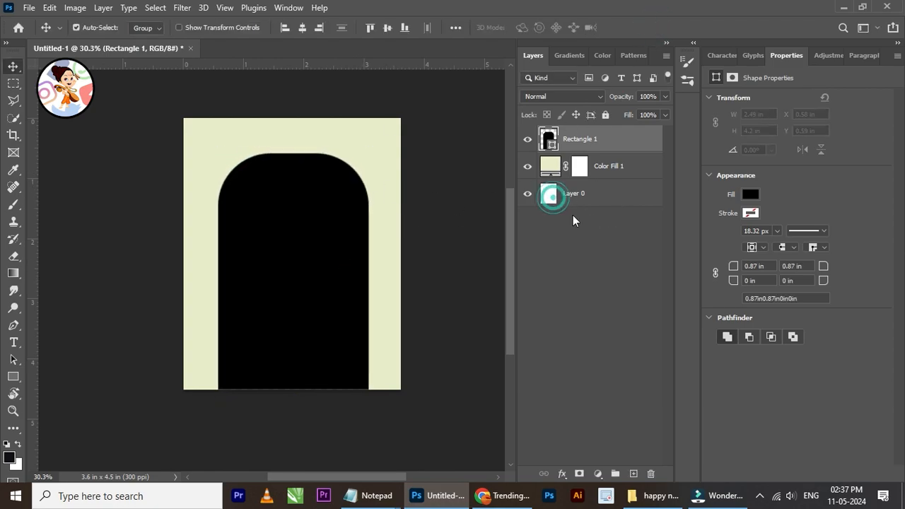
click(297, 28)
click(590, 140)
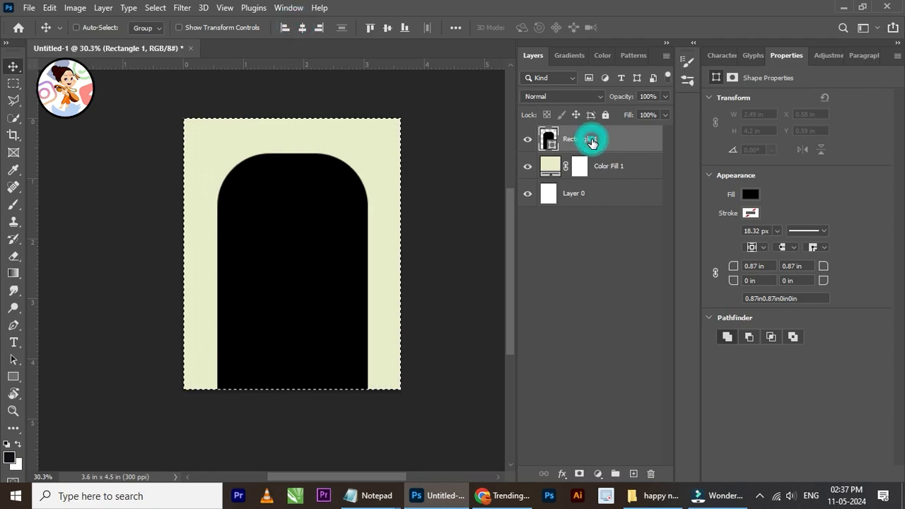
key(ctrl+d)
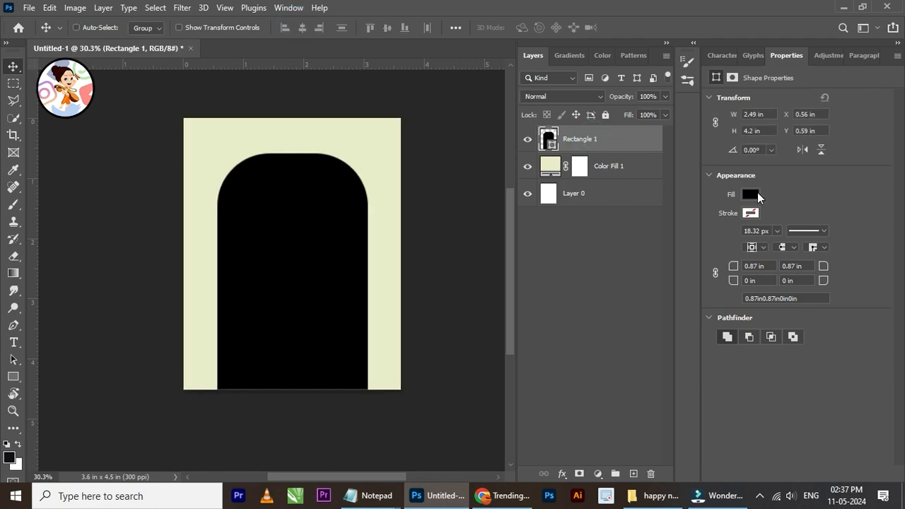
click(753, 267)
key(Return)
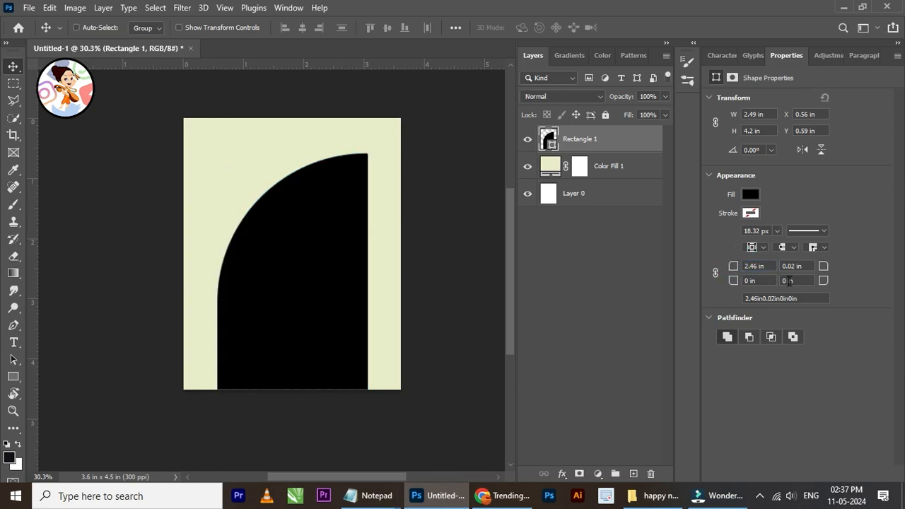
key(ctrl+z)
text(0.)
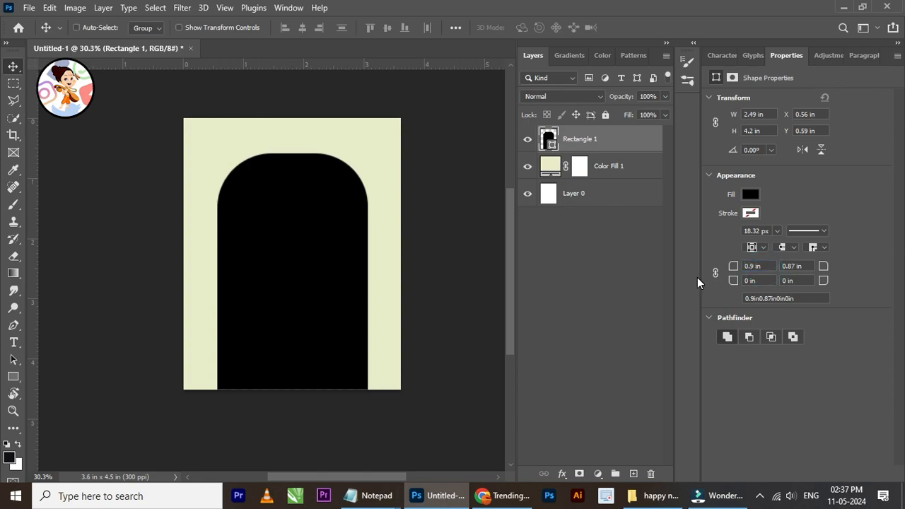
Step: Set both top corner radii of the arch to 1 in
click(770, 262)
double_click(761, 264)
text(1)
key(Return)
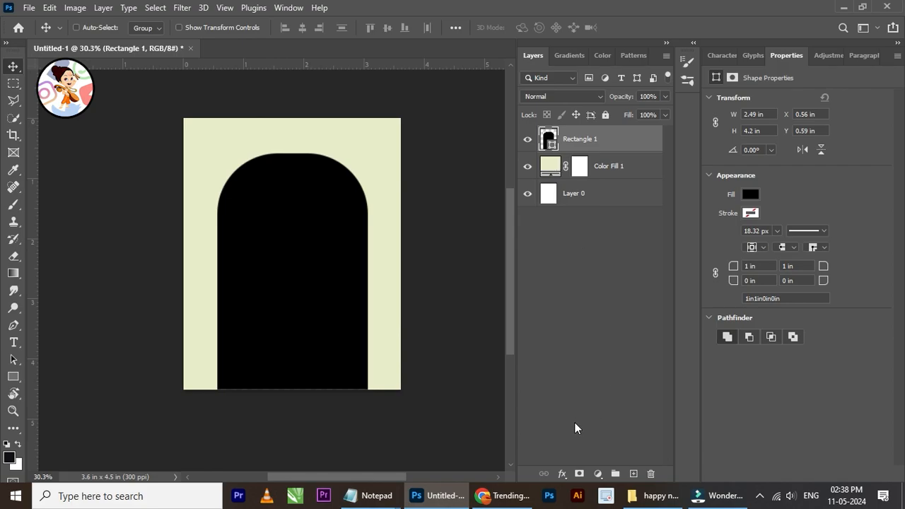
Step: Close the duplicate Notepad window and copy the color code 588157 from the remaining text file
mouse_move(356, 493)
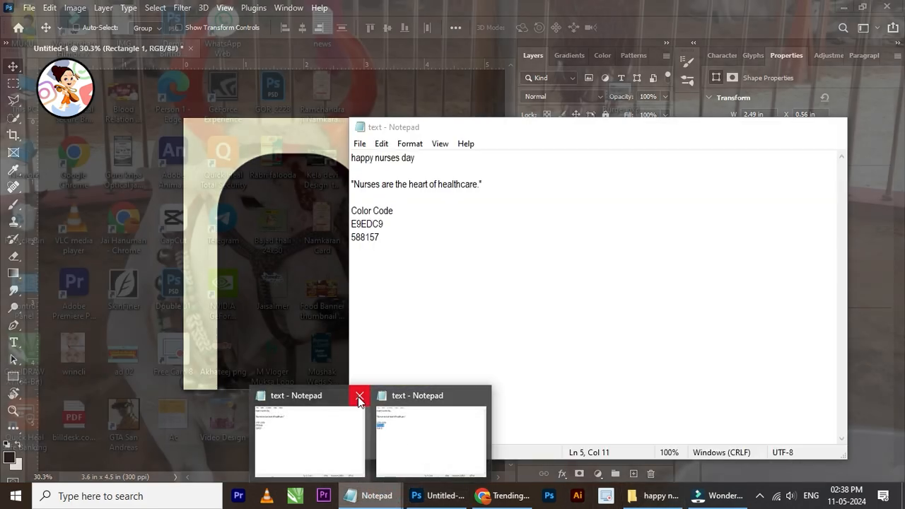
click(359, 400)
click(353, 424)
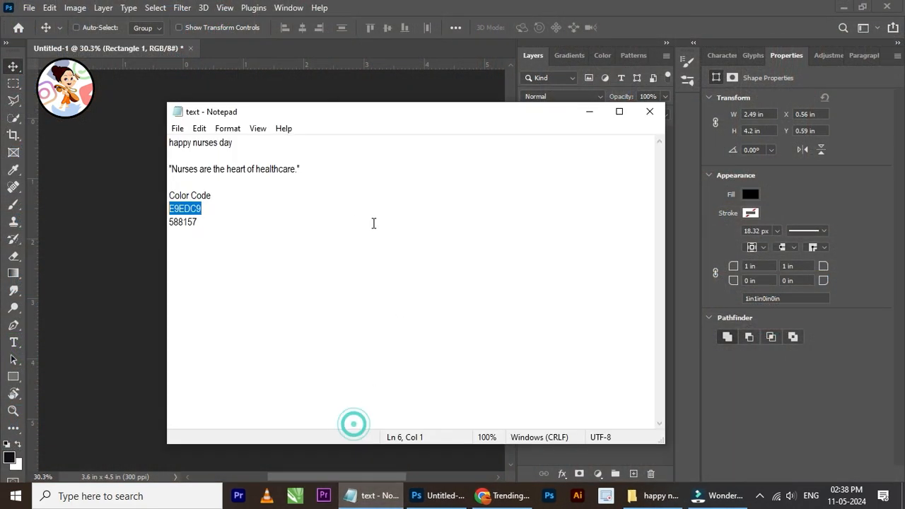
double_click(208, 223)
key(ctrl+c)
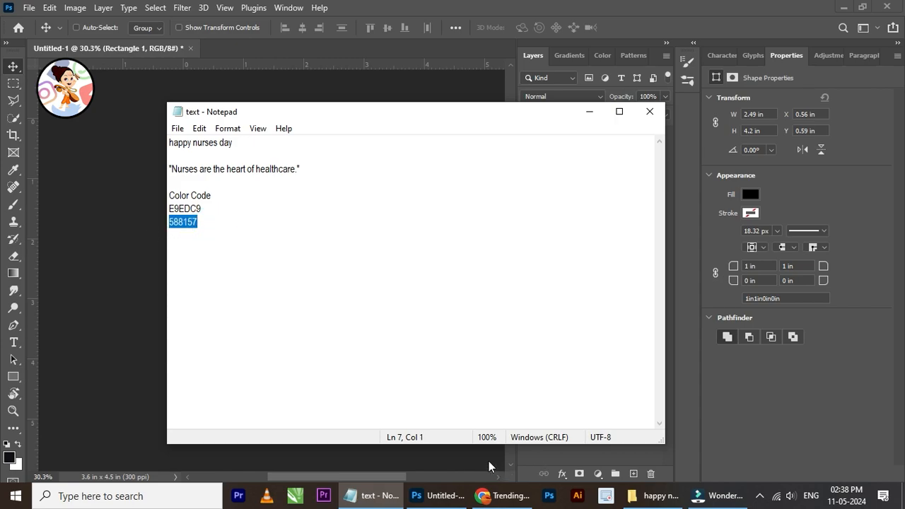
Step: Switch back to Photoshop and set the arch's fill color to 588157
click(439, 495)
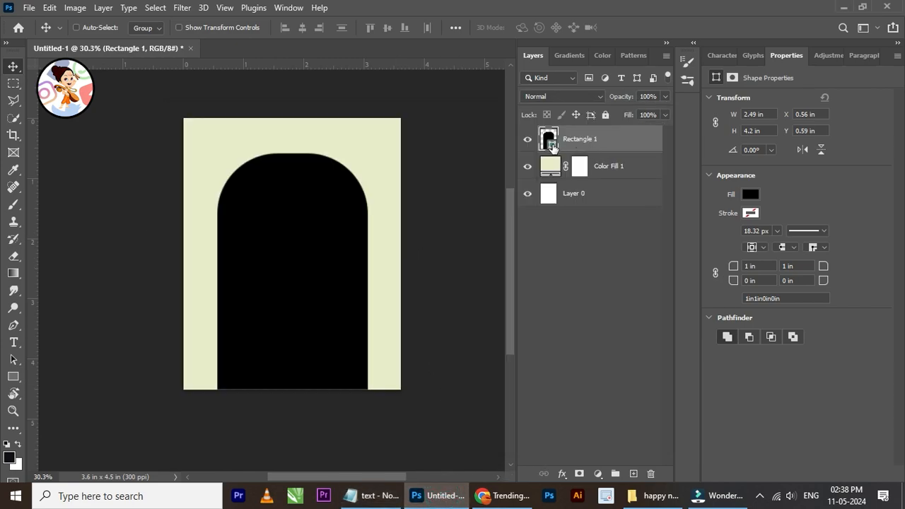
double_click(550, 139)
key(ctrl+v)
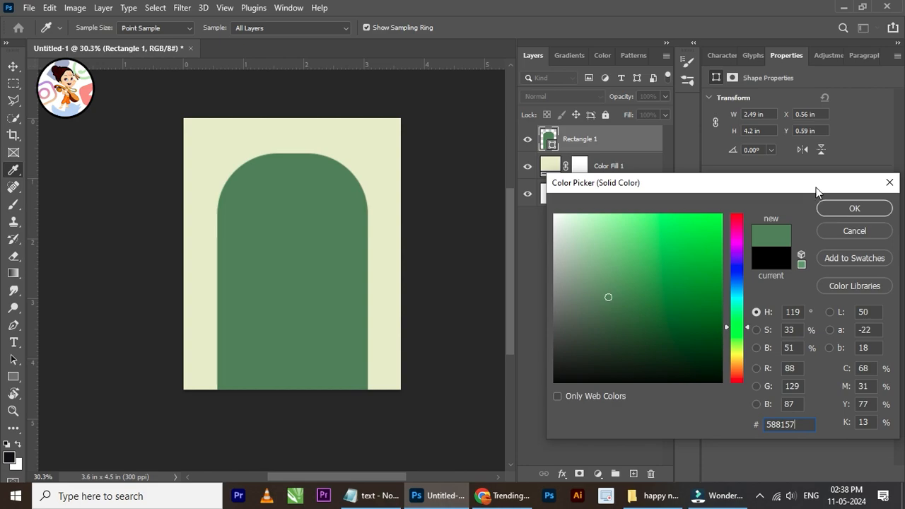
click(859, 208)
Step: Nudge the arch vertically until its top sits about 0.75 in below the canvas's upper edge
scroll(298, 199, up, 1)
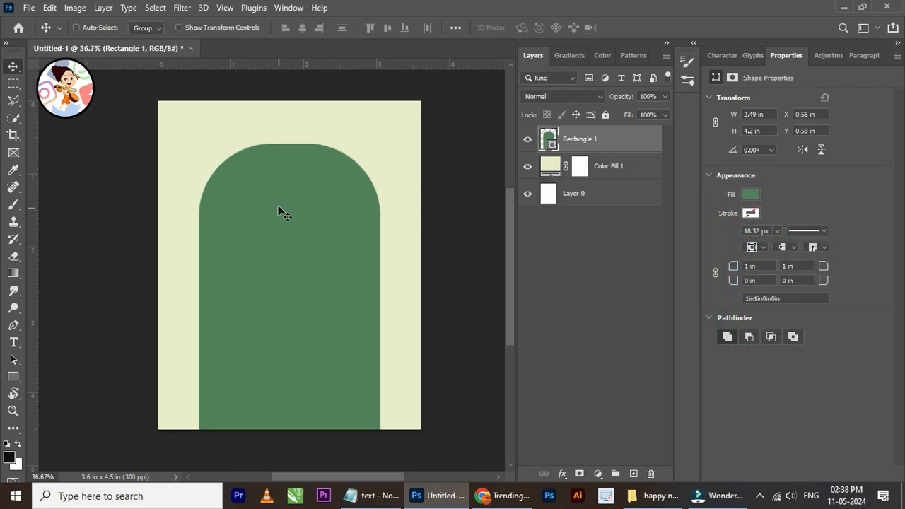
key(Down)
key(Down)
key(Down)
key(Down)
key(Down)
key(Down)
key(Down)
key(Down)
key(Down)
key(Down)
key(Down)
key(Down)
key(Down)
key(Down)
key(Down)
key(Down)
key(Down)
key(Down)
key(Down)
key(Down)
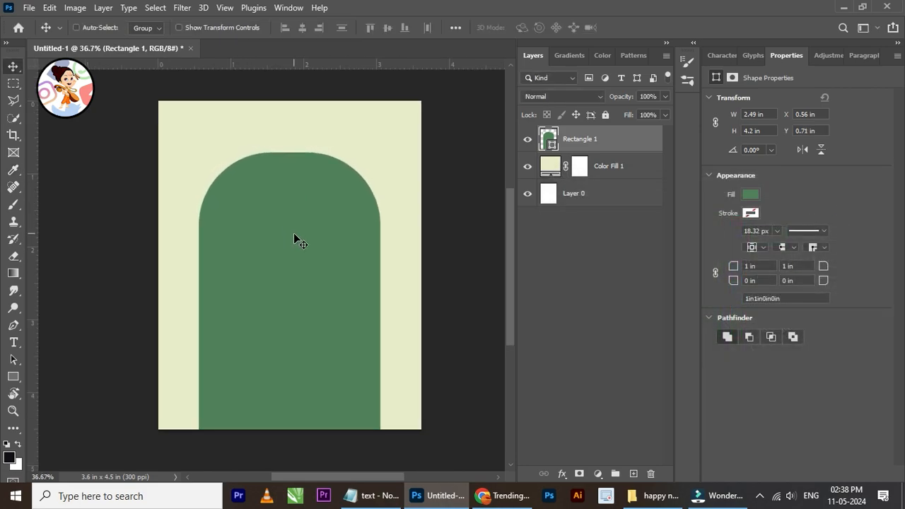
key(Down)
key(Down)
key(Down)
key(Down)
key(Down)
key(Down)
key(Down)
key(Down)
key(Down)
key(Down)
key(Down)
key(Down)
key(Down)
key(Down)
key(Down)
key(Down)
key(Down)
key(Down)
key(Down)
key(Down)
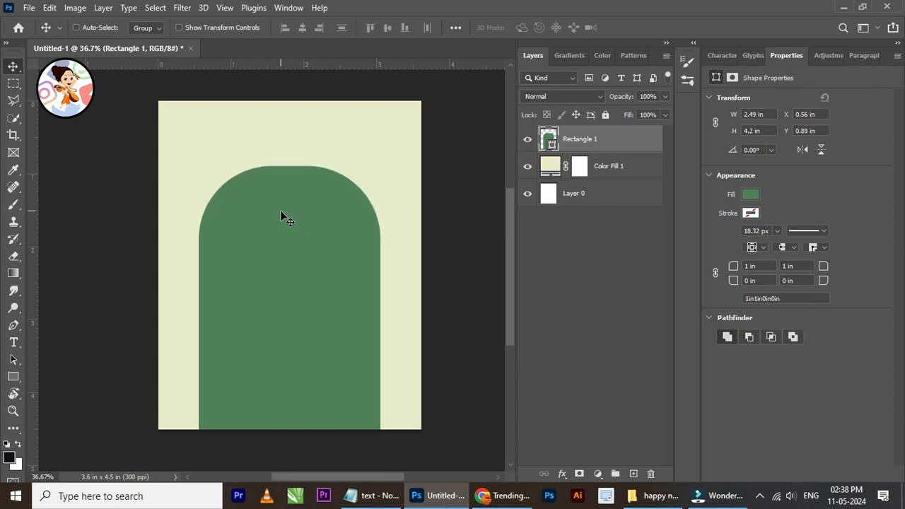
scroll(280, 210, down, 2)
scroll(280, 215, up, 3)
key(Up)
key(Up)
key(Up)
key(Up)
key(Up)
key(Up)
key(Up)
key(Up)
key(Up)
key(Up)
key(Up)
key(Up)
key(Up)
key(Up)
key(Up)
key(Up)
key(Up)
key(Up)
key(Up)
key(Up)
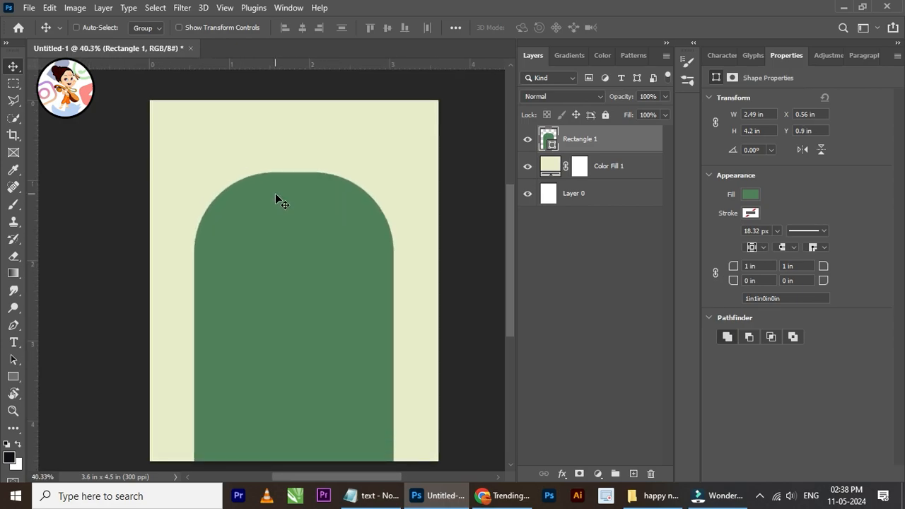
key(Up)
key(Up)
key(Up)
key(Up)
key(Up)
key(Up)
key(Up)
key(Up)
key(Up)
key(Up)
key(Up)
key(Up)
key(Up)
key(Up)
key(Up)
key(Up)
key(Up)
key(Up)
key(Up)
key(Up)
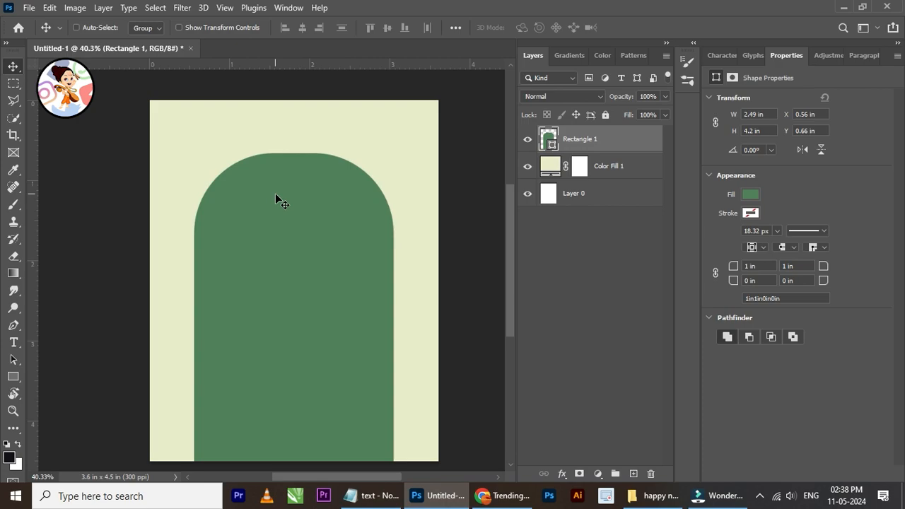
key(Down)
key(Down)
key(Down)
key(Down)
key(Down)
key(Down)
key(Down)
key(Down)
key(Down)
key(Down)
key(Down)
key(Down)
key(Down)
key(Down)
key(Down)
key(Down)
key(Down)
key(Down)
key(Down)
key(Down)
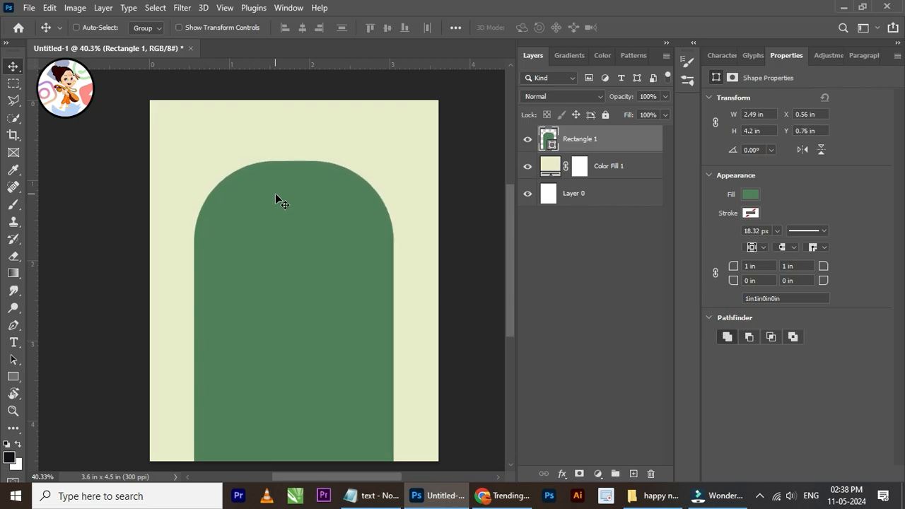
Step: Place the nurses_Mesa de trabajo 1 image from the happy nurses day folder over the arch, scaled to about 45% and centered horizontally
click(652, 496)
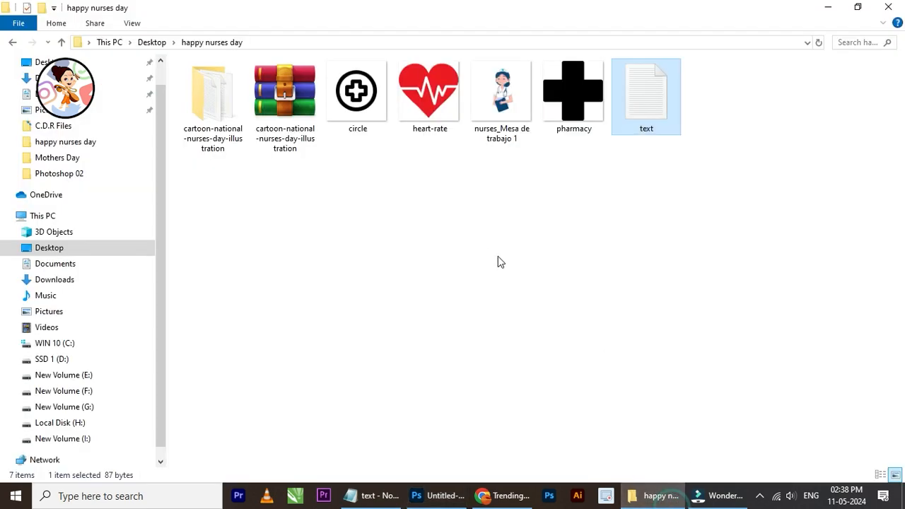
click(492, 101)
drag(500, 124, 300, 317)
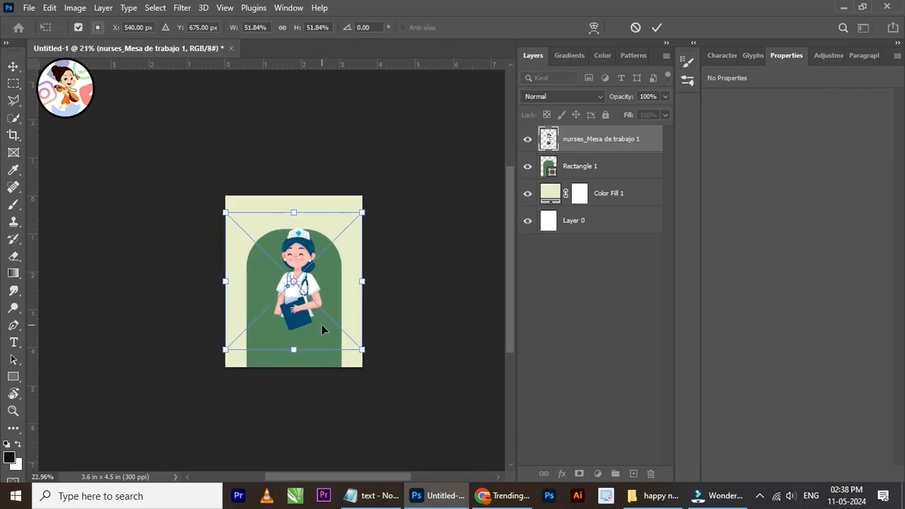
drag(294, 260, 306, 238)
drag(399, 253, 366, 252)
drag(303, 250, 326, 253)
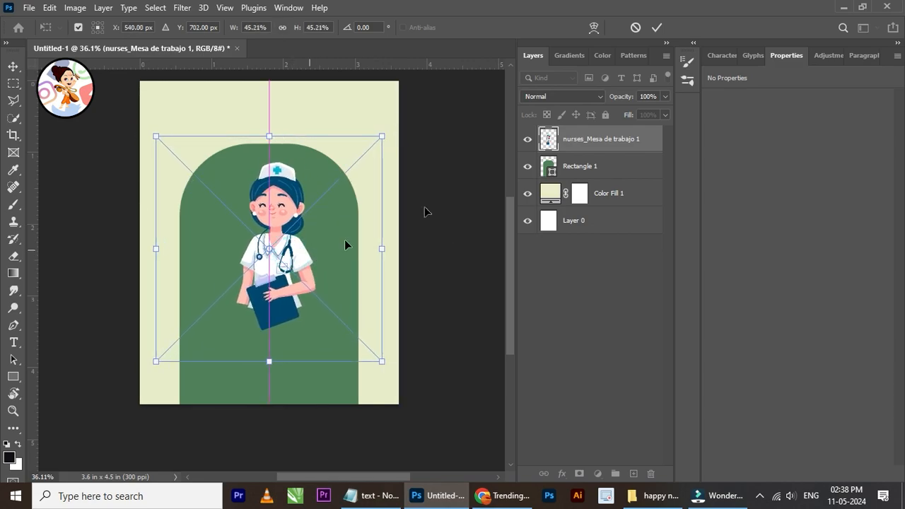
click(656, 28)
Step: Move the nurse illustration down until the clipboard is partly cut off by the canvas's lower edge
right_click(308, 346)
click(331, 353)
right_click(276, 266)
click(295, 273)
drag(296, 279, 280, 359)
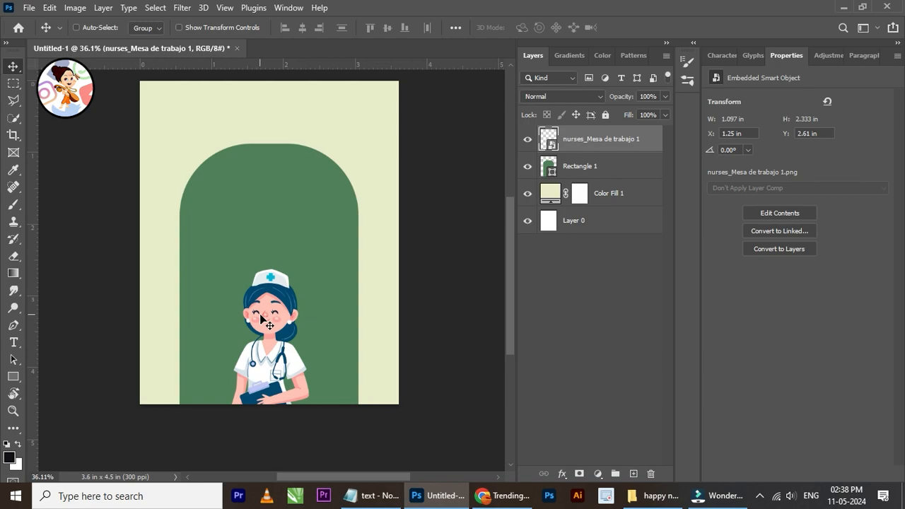
scroll(278, 309, up, 3)
scroll(278, 308, down, 1)
drag(279, 309, 282, 309)
scroll(282, 309, up, 1)
scroll(282, 308, down, 1)
Step: Try placing the nurse illustration higher, nudging it up to the middle of the arch
key(shift+Up)
key(shift+Up)
key(shift+Up)
key(shift+Up)
key(shift+Up)
key(shift+Up)
key(shift+Up)
key(shift+Up)
key(shift+Up)
key(shift+Up)
key(shift+Up)
key(shift+Up)
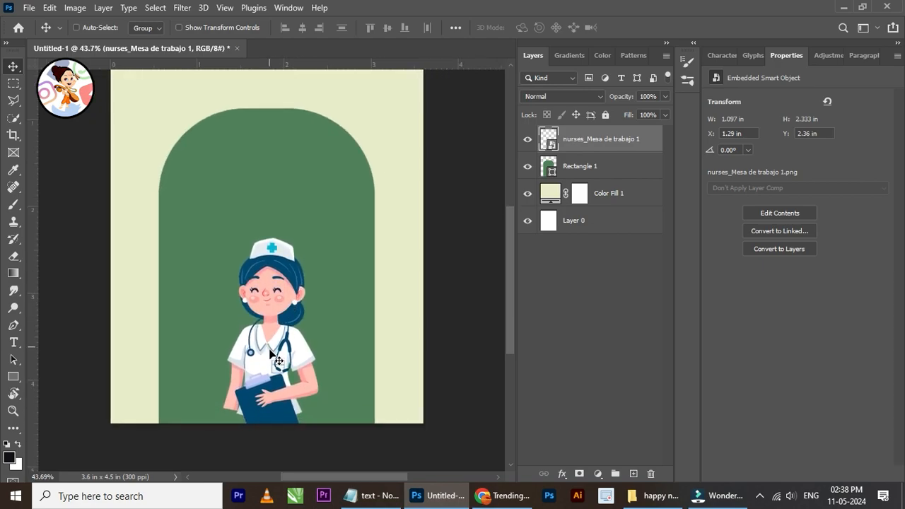
key(shift+Up)
key(shift+Up)
key(shift+Up)
key(shift+Up)
key(shift+Up)
key(shift+Up)
key(shift+Up)
key(shift+Up)
key(shift+Up)
key(shift+Up)
key(shift+Up)
key(shift+Up)
key(shift+Up)
key(shift+Up)
key(shift+Up)
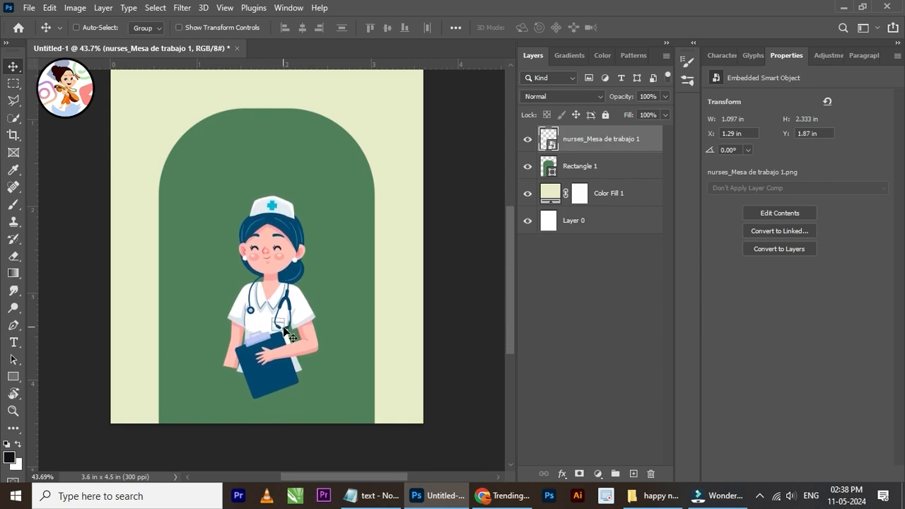
key(shift+Up)
key(shift+Up)
key(shift+Up)
key(shift+Up)
key(shift+Up)
key(shift+Up)
key(shift+Up)
key(shift+Up)
key(shift+Up)
key(shift+Up)
key(shift+Up)
key(shift+Up)
key(shift+Up)
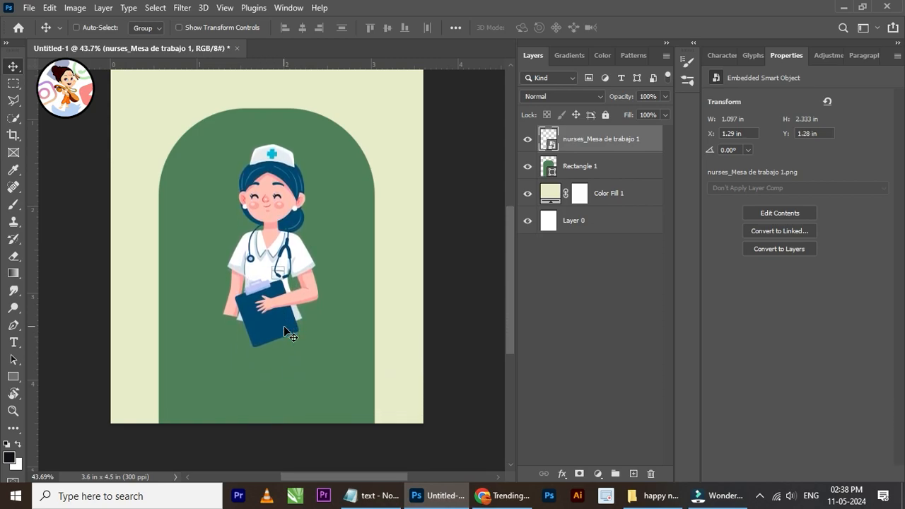
key(shift+Down)
key(shift+Down)
key(shift+Down)
key(shift+Down)
key(shift+Down)
key(shift+Down)
key(shift+Down)
key(shift+Down)
key(shift+Down)
key(shift+Down)
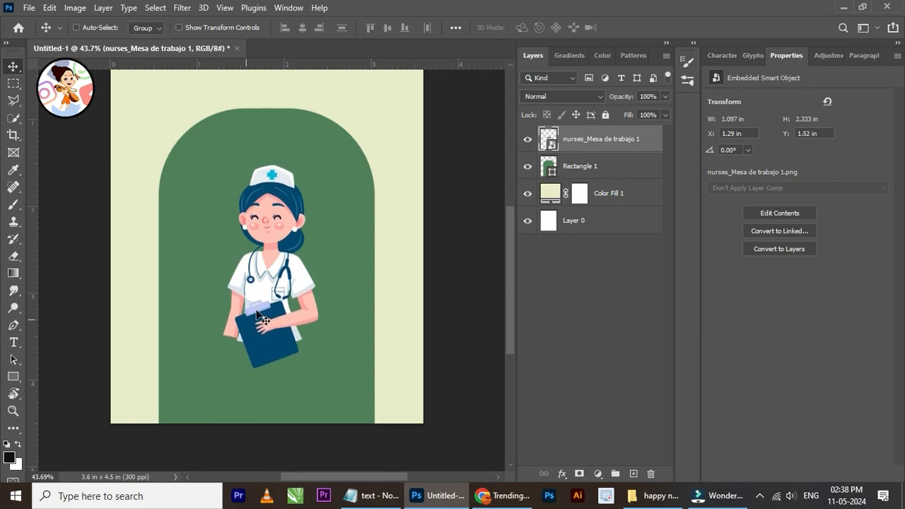
Step: Move the nurse illustration down to the canvas's lower edge and enlarge it to about 52%
drag(275, 239, 283, 320)
scroll(268, 257, down, 2)
key(ctrl+t)
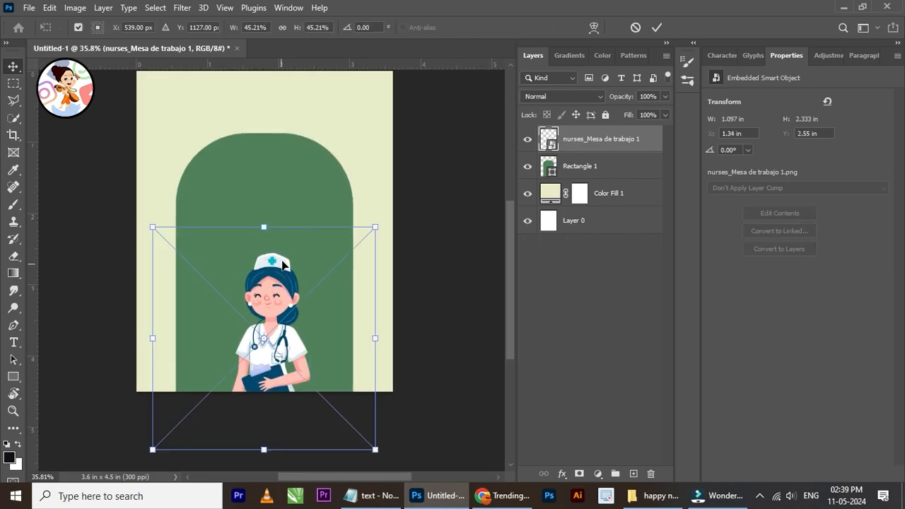
drag(263, 227, 264, 193)
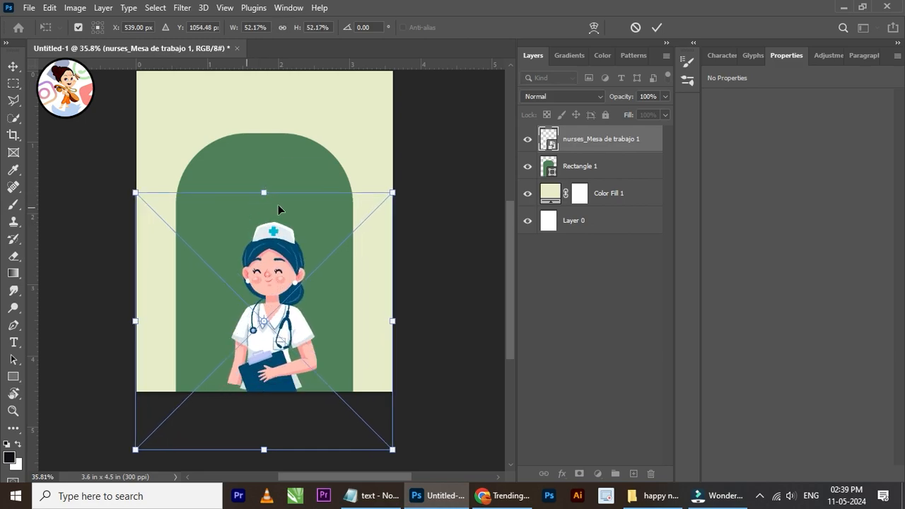
click(655, 28)
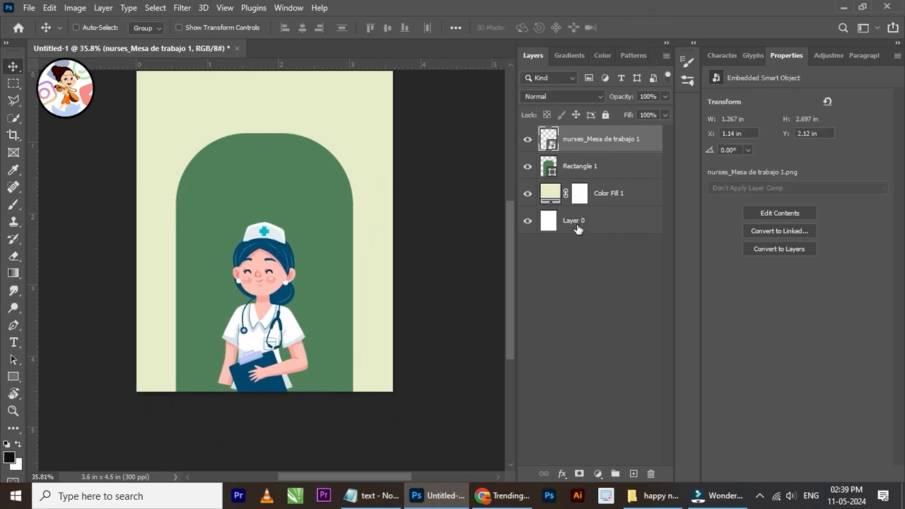
Step: Center the nurse illustration horizontally on the canvas and clear the selection
ctrl+click(549, 222)
click(302, 27)
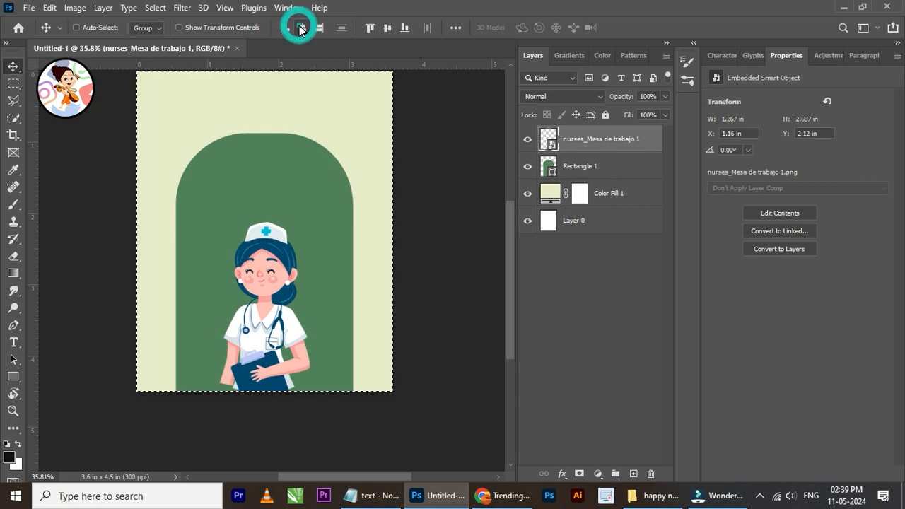
key(ctrl+d)
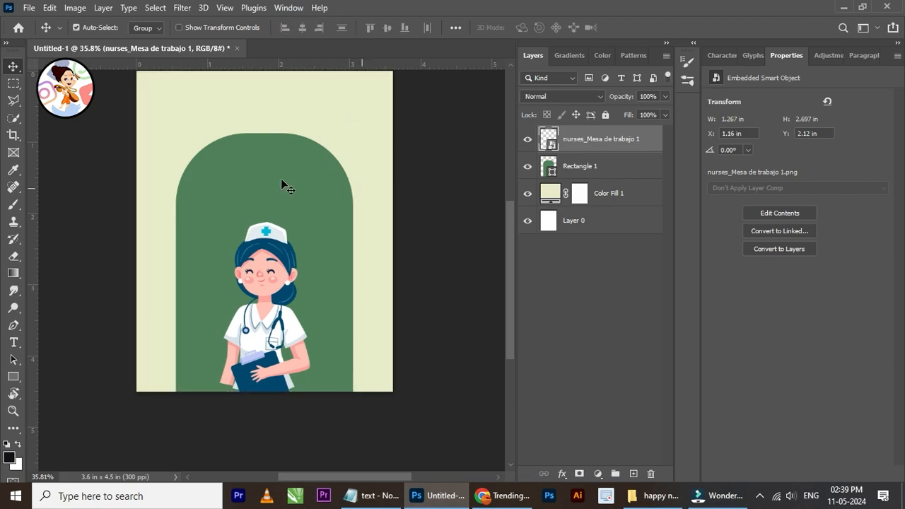
Step: Nudge the green arch up until its top sits about 0.45 in below the canvas's upper edge
right_click(282, 185)
click(311, 191)
key(shift+Up)
key(shift+Up)
key(shift+Up)
key(shift+Up)
key(shift+Up)
key(shift+Up)
key(shift+Up)
key(shift+Up)
key(shift+Up)
key(shift+Up)
key(shift+Up)
key(shift+Up)
key(shift+Up)
key(shift+Up)
key(shift+Up)
key(shift+Up)
key(shift+Up)
key(shift+Down)
key(shift+Down)
key(shift+Down)
key(shift+Down)
key(shift+Down)
key(shift+Down)
Step: Nudge the nurse illustration down to a Y position of 2.27 in
right_click(251, 274)
click(286, 281)
key(shift+Down)
key(shift+Down)
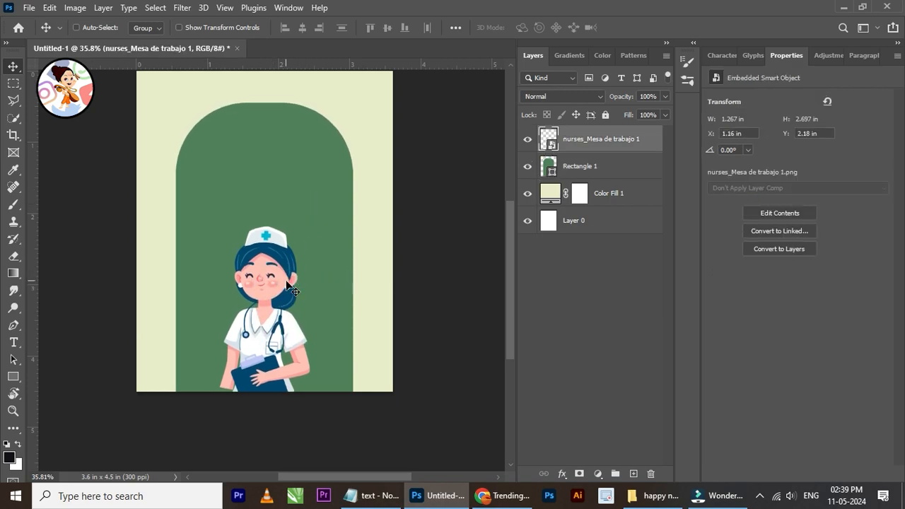
key(shift+Down)
key(shift+Down)
key(shift+Down)
scroll(286, 280, down, 3)
scroll(286, 228, up, 1)
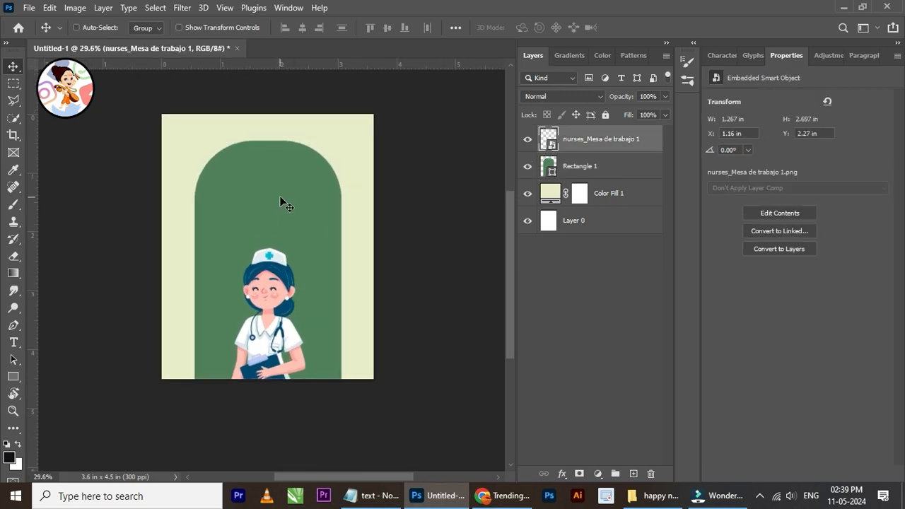
scroll(286, 205, up, 1)
scroll(264, 152, down, 1)
scroll(264, 151, up, 2)
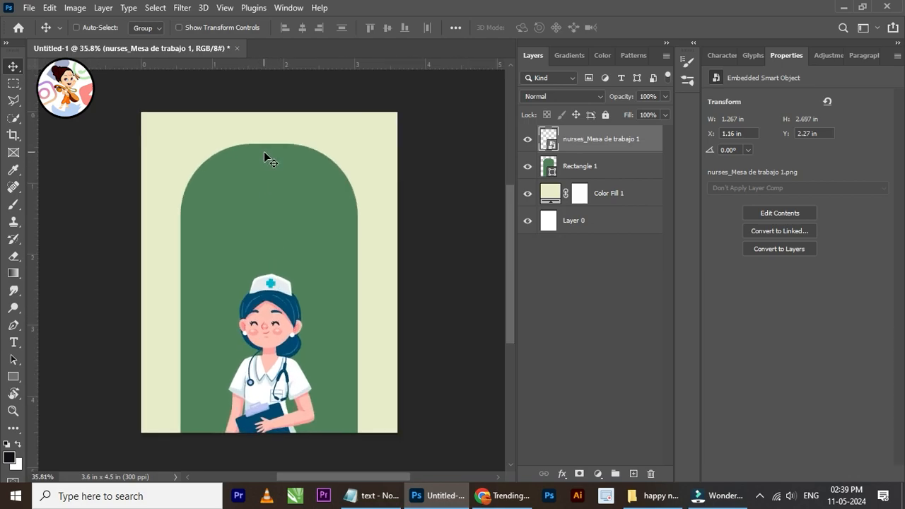
Step: Place the circle image from the project folder on the arch, above and left of the nurse's cap
click(652, 495)
drag(357, 96, 304, 212)
scroll(289, 190, up, 2)
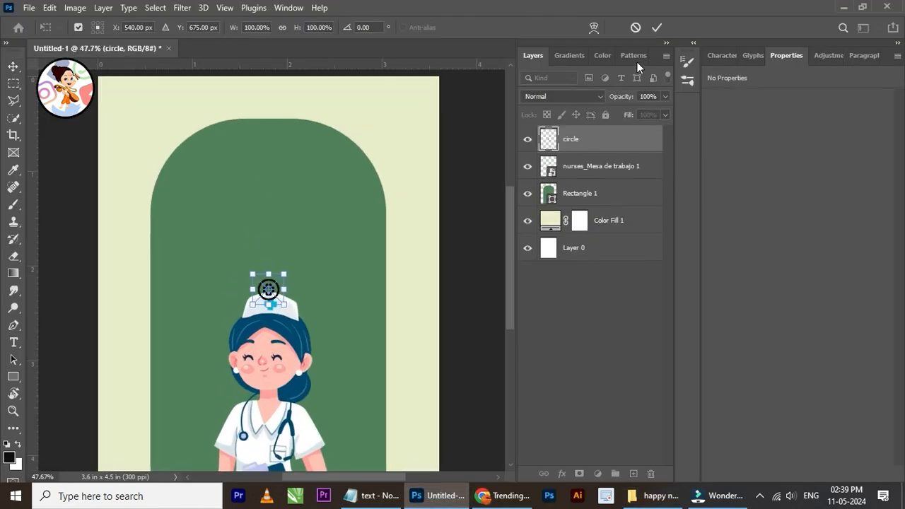
click(657, 27)
drag(268, 288, 191, 237)
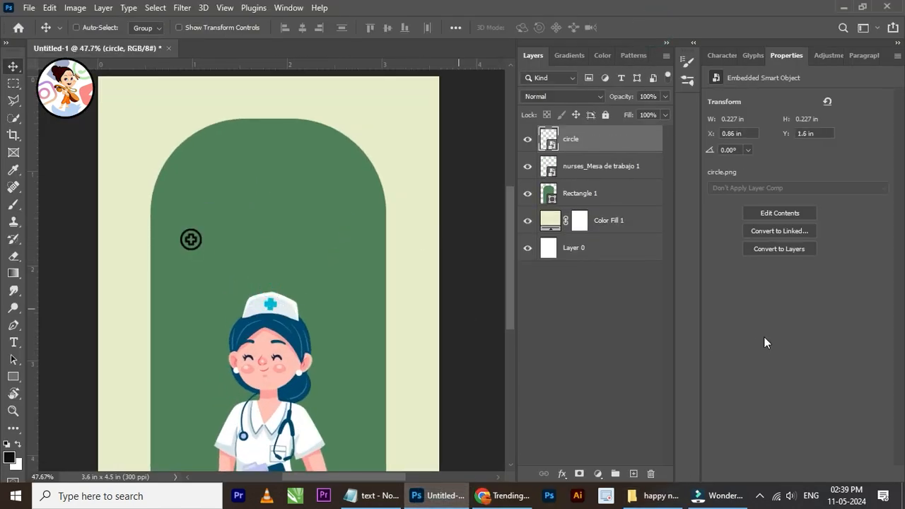
Step: Apply a white (ffffff) Color Overlay to the circle icon
click(563, 474)
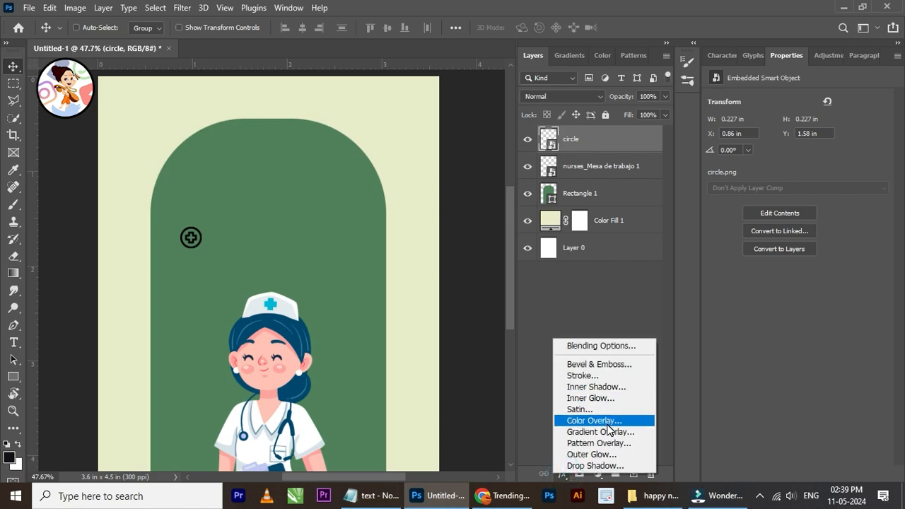
click(604, 420)
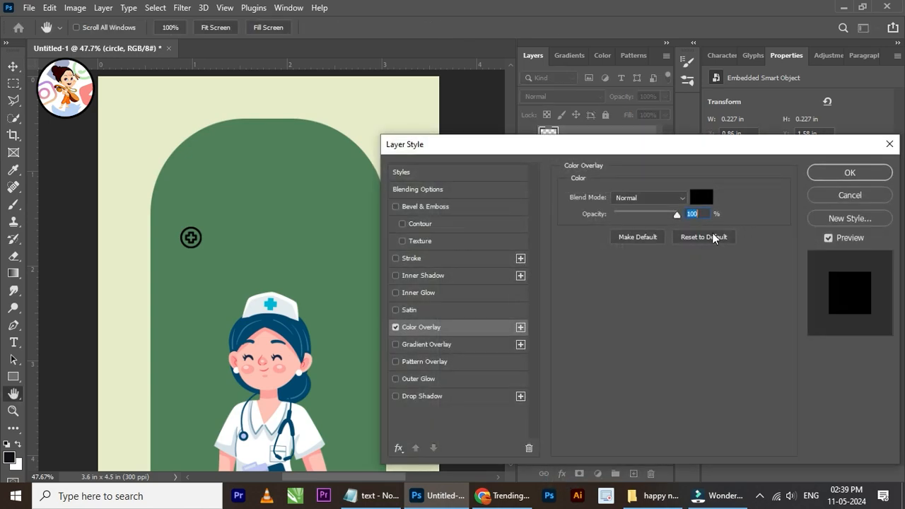
click(698, 198)
drag(624, 243, 553, 213)
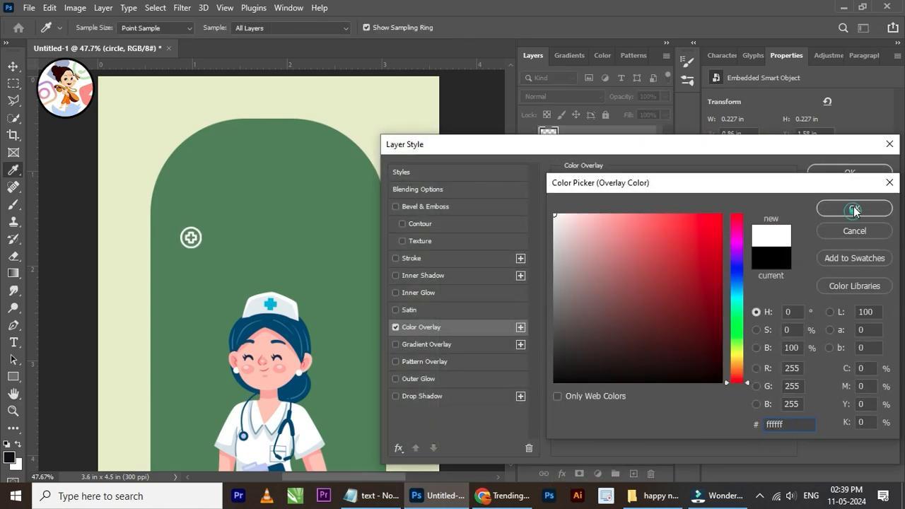
click(854, 208)
click(849, 172)
Step: Duplicate the white circle icon to the right of the nurse's head, enlarging the copy to about 0.29 in wide
drag(219, 253, 370, 359)
key(ctrl+t)
click(657, 28)
scroll(360, 342, up, 2)
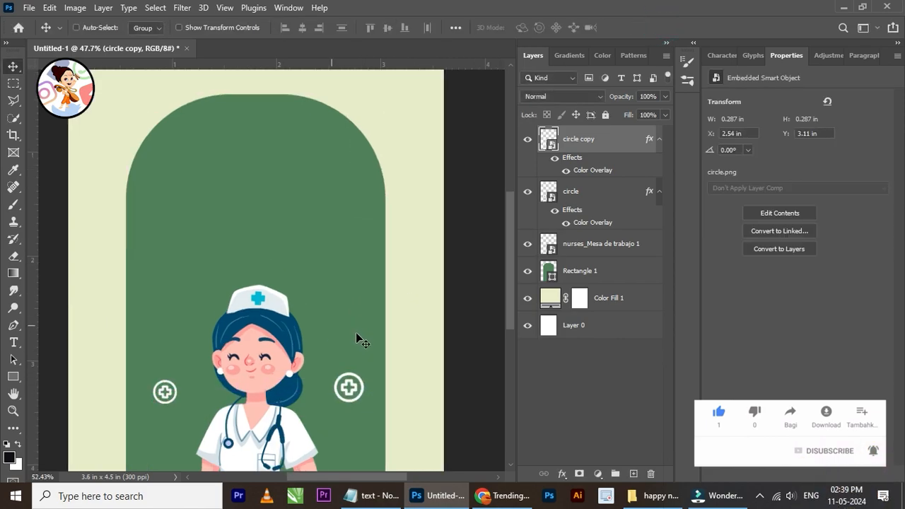
drag(358, 388, 367, 330)
scroll(303, 328, down, 5)
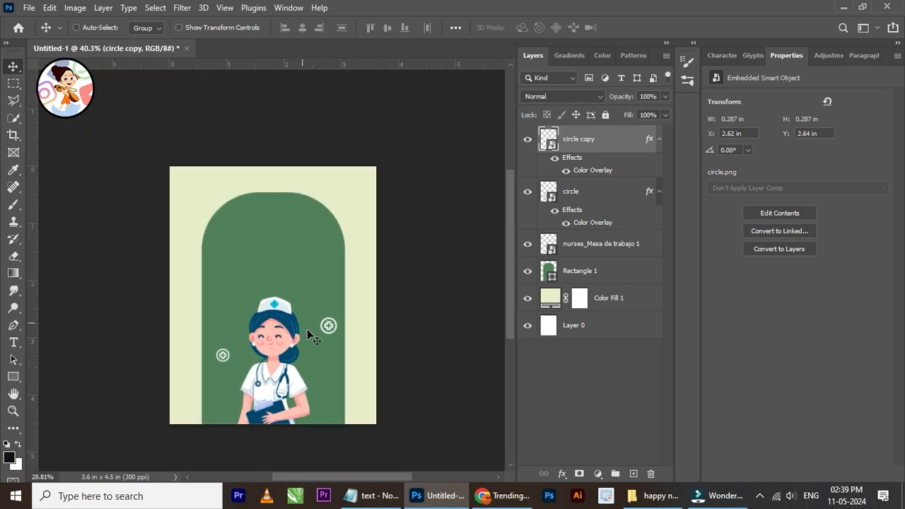
Step: Duplicate the circle icon into the pale left margin at about 0.24 in wide, and copy it to the upper right margin
scroll(318, 345, up, 3)
key(ctrl+j)
drag(338, 316, 99, 327)
key(ctrl+t)
key(Return)
drag(86, 345, 387, 206)
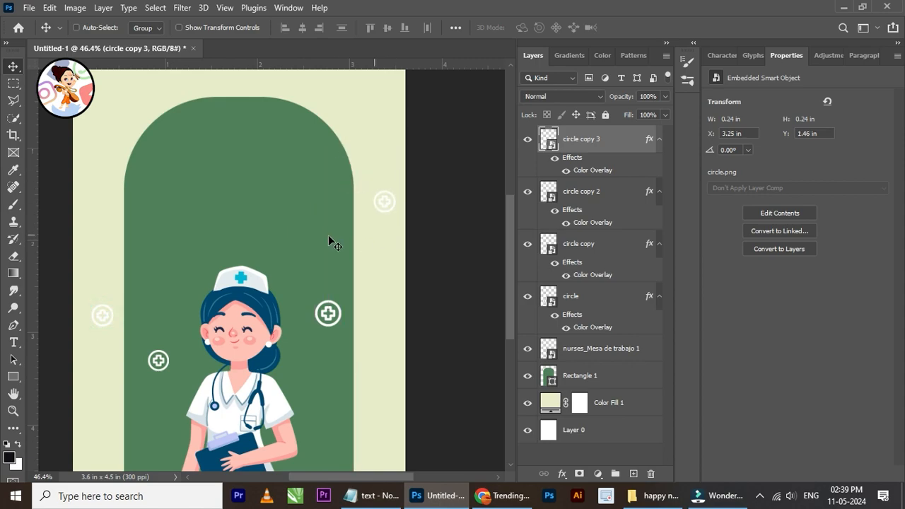
Step: Copy the right-margin circle icon to the arch's lower right, at about X 2.76 in, Y 4.15 in
scroll(328, 235, down, 2)
drag(392, 219, 360, 424)
scroll(412, 397, down, 2)
scroll(315, 387, up, 2)
scroll(313, 367, down, 2)
scroll(317, 245, up, 2)
Step: Switch to the Notepad text file and copy the line "happy nurses day"
click(654, 501)
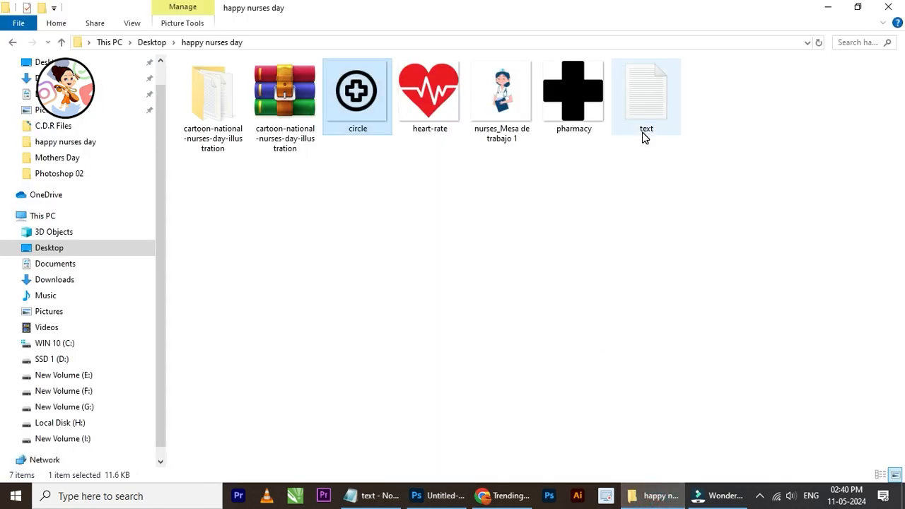
click(373, 496)
triple_click(259, 147)
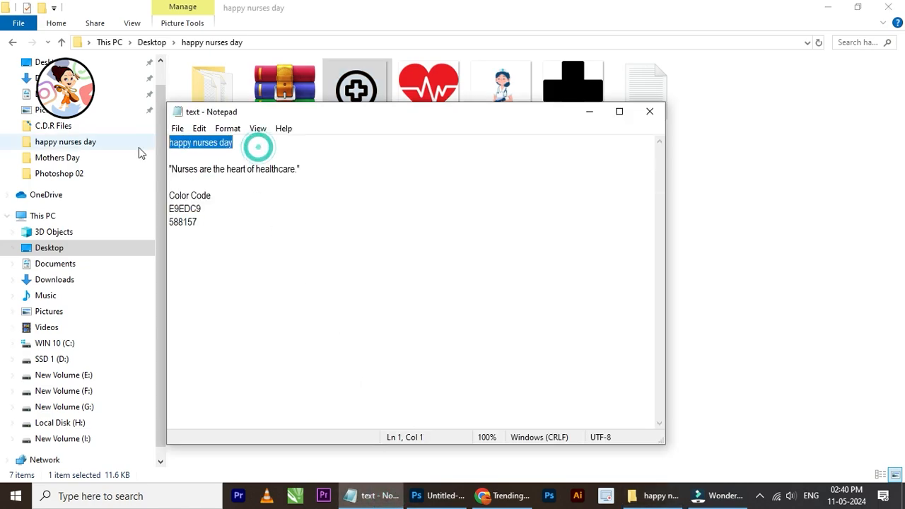
Step: Switch back to Photoshop and add the heading text "happy nurses day" inside the upper part of the arch
click(438, 496)
scroll(302, 267, down, 3)
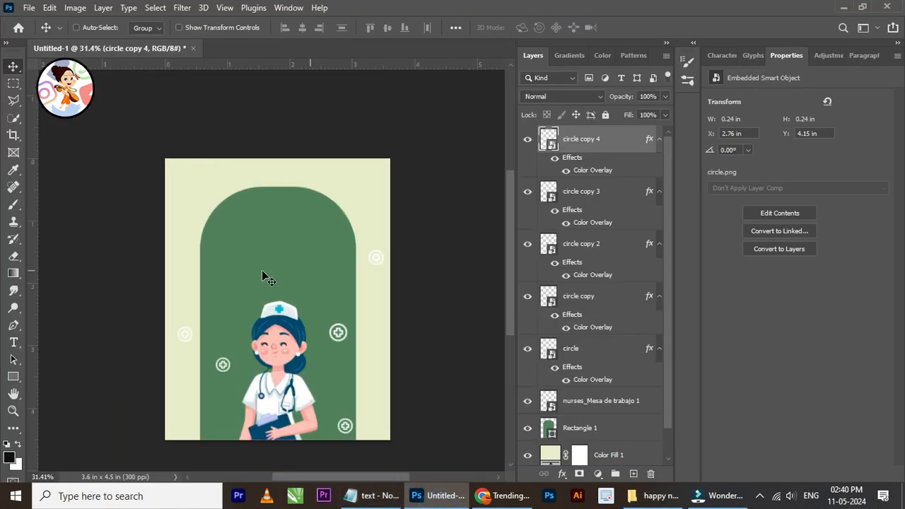
scroll(267, 287, up, 4)
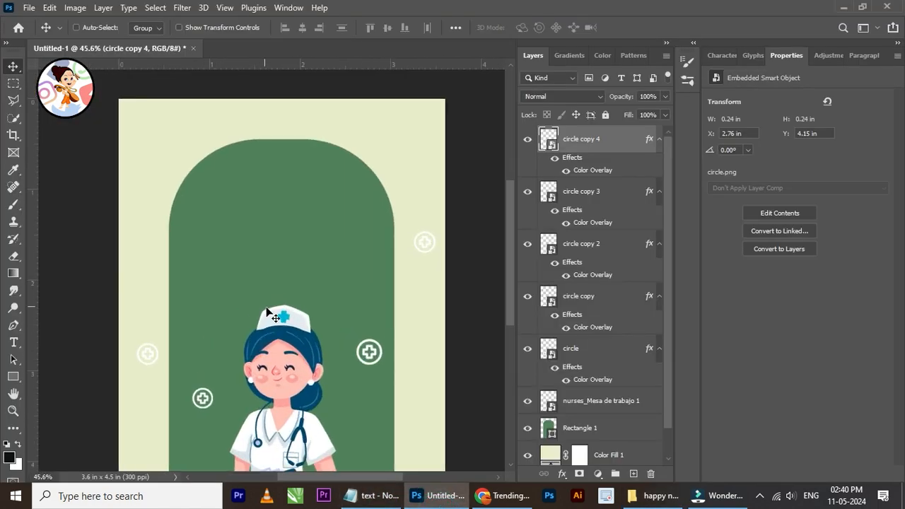
click(12, 342)
click(240, 174)
scroll(239, 174, up, 5)
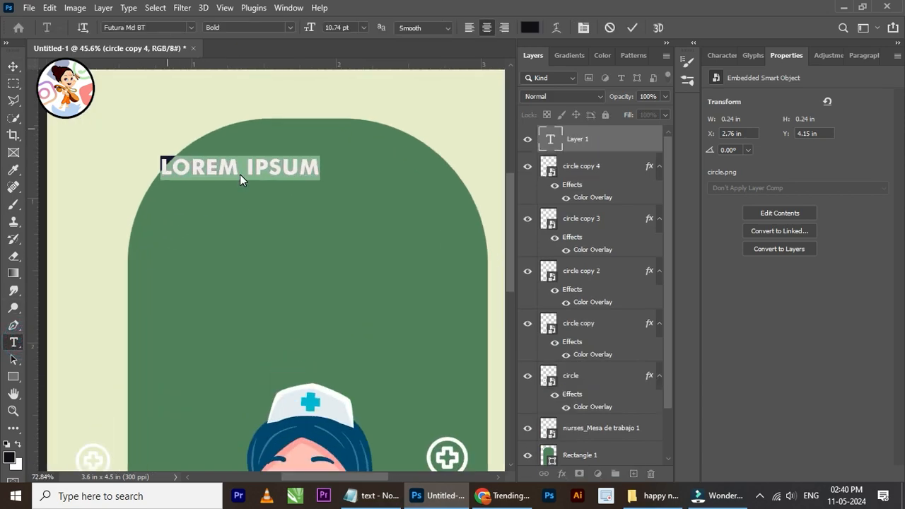
scroll(240, 173, up, 1)
text(HAPPY NURSES DAY)
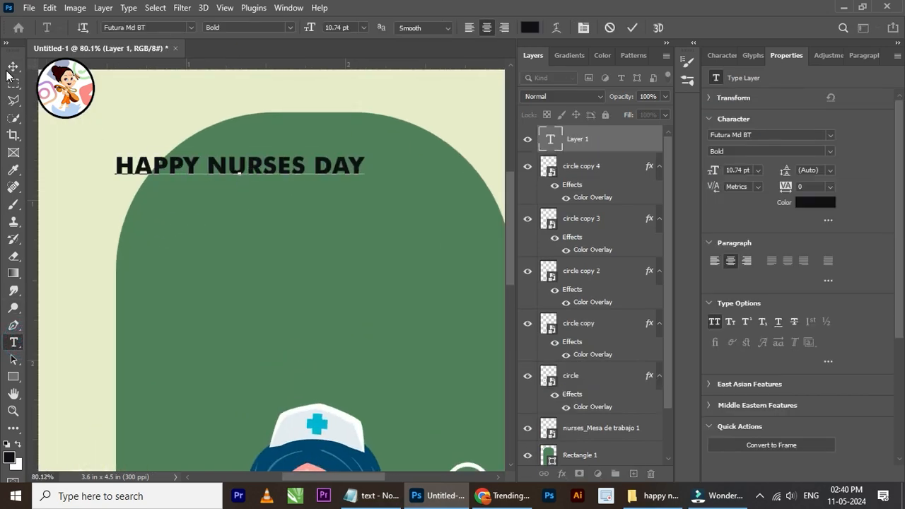
click(13, 67)
drag(333, 176, 374, 189)
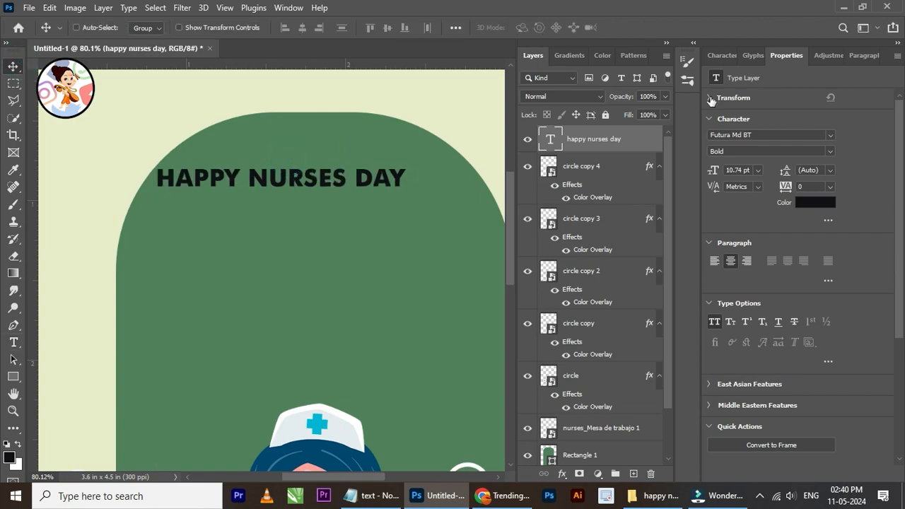
Step: Turn off All Caps for the heading and set its font to Minnadrop
click(721, 55)
click(809, 153)
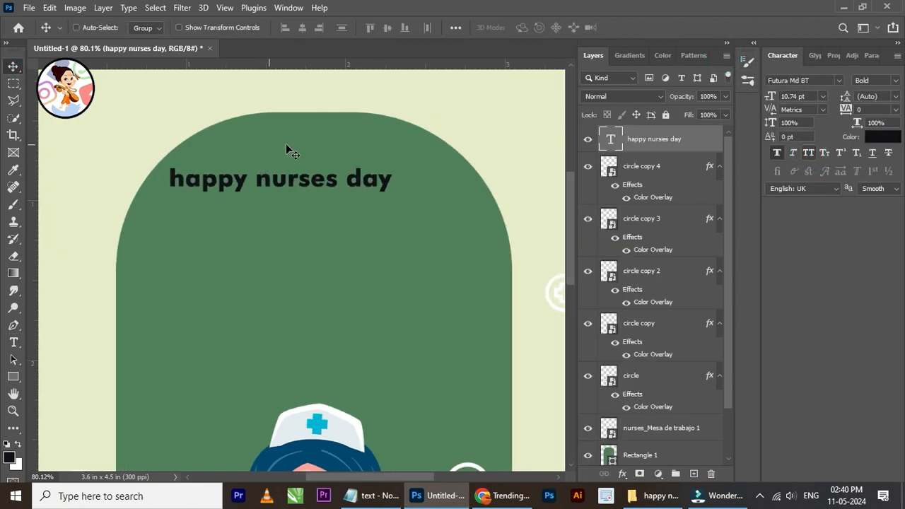
drag(342, 177, 346, 177)
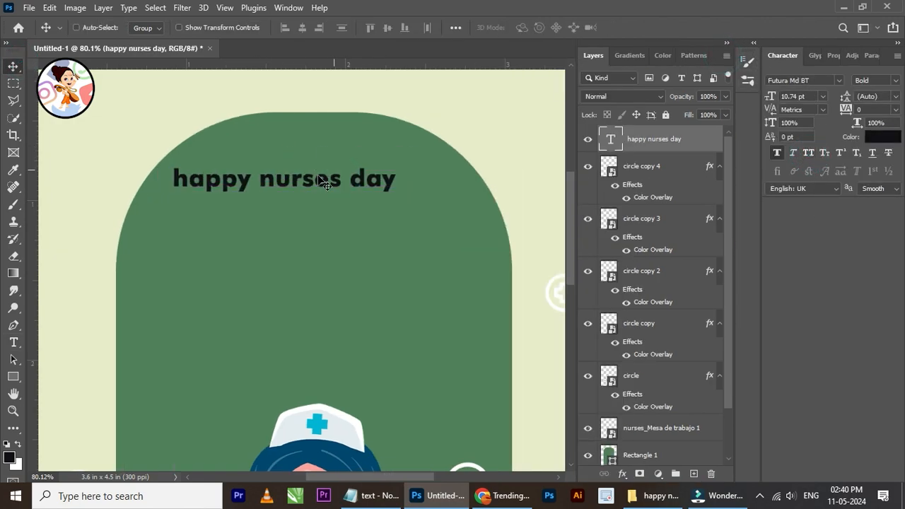
click(837, 81)
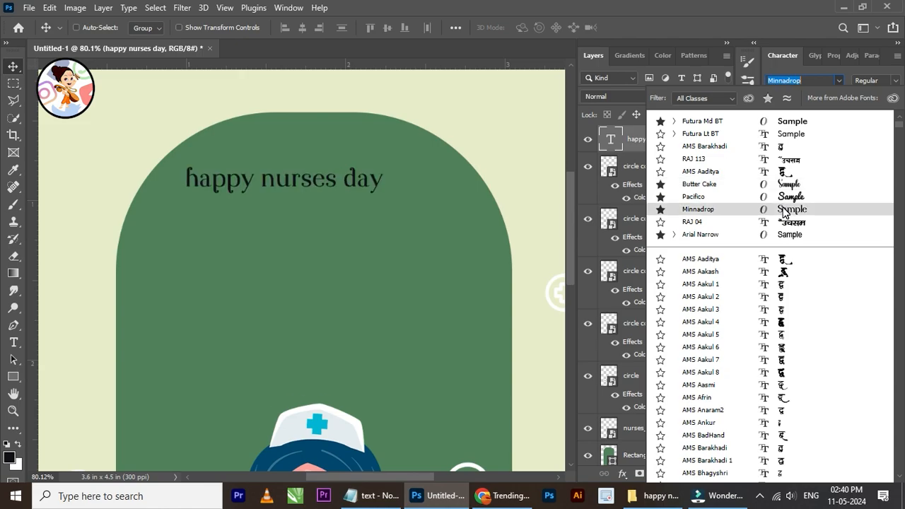
click(426, 276)
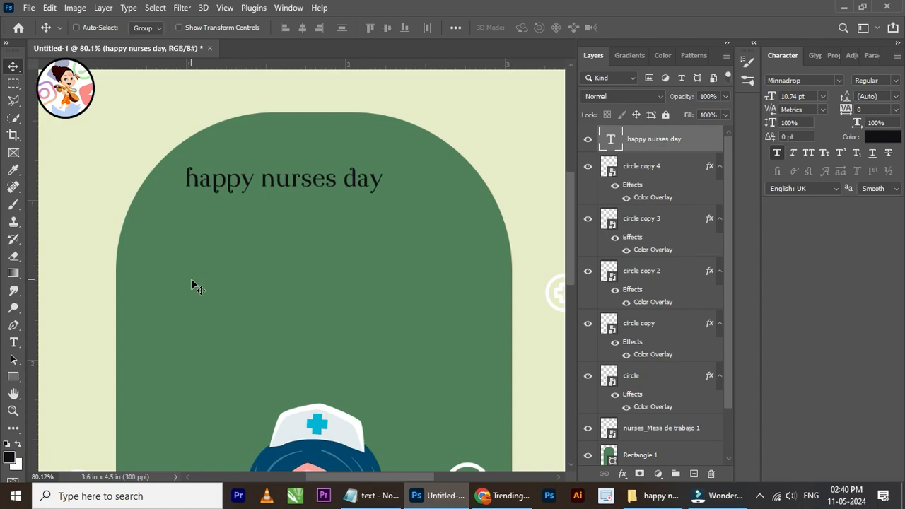
Step: Cut "nurses day" out of the heading text so that it reads only "happy"
click(20, 346)
scroll(309, 169, up, 2)
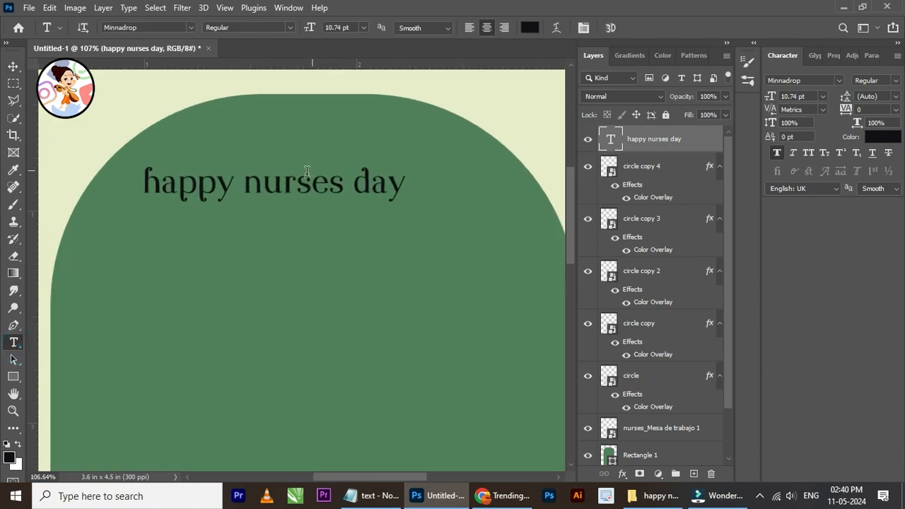
drag(247, 174, 443, 165)
key(ctrl+c)
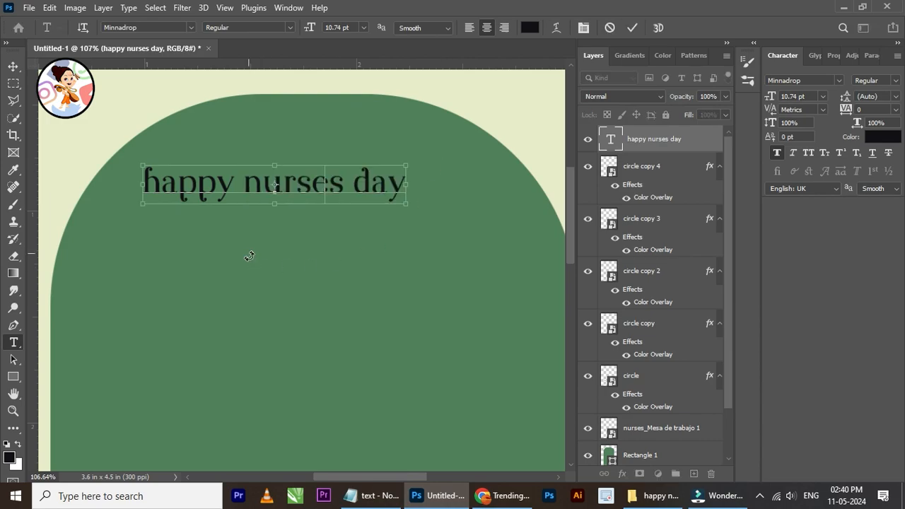
key(BackSpace)
click(13, 67)
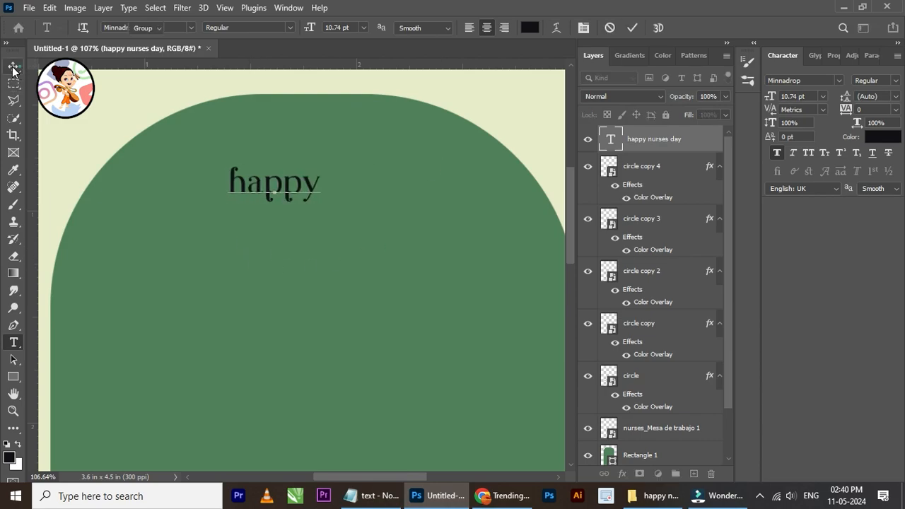
Step: Duplicate the "happy" text just below the original and replace the copy's wording with "nurses day"
alt+drag(294, 186, 303, 254)
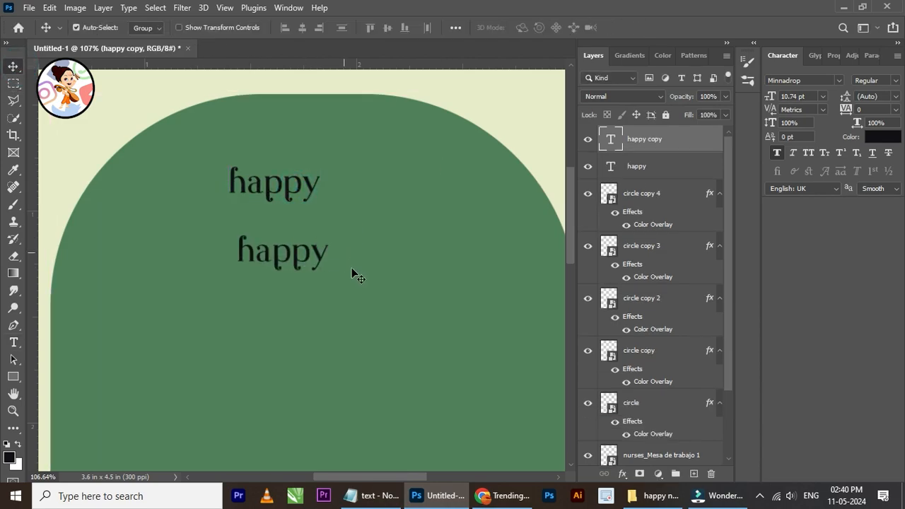
click(12, 342)
double_click(297, 261)
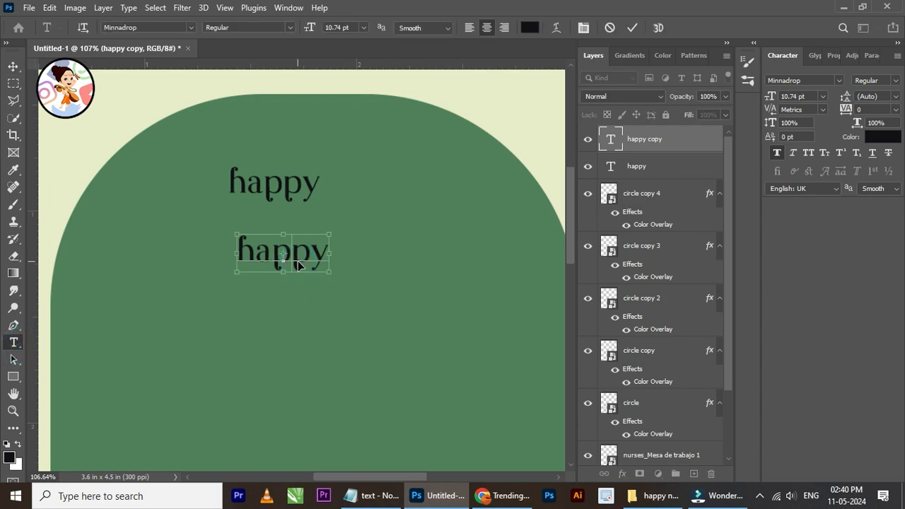
key(ctrl+v)
click(13, 67)
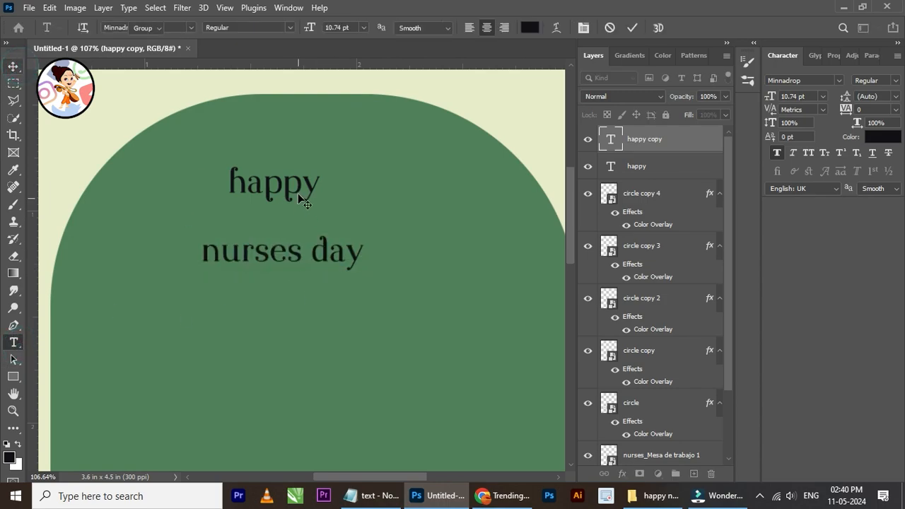
Step: Try the Dermagent font on the word "happy" and return it to Minnadrop
right_click(300, 196)
click(332, 202)
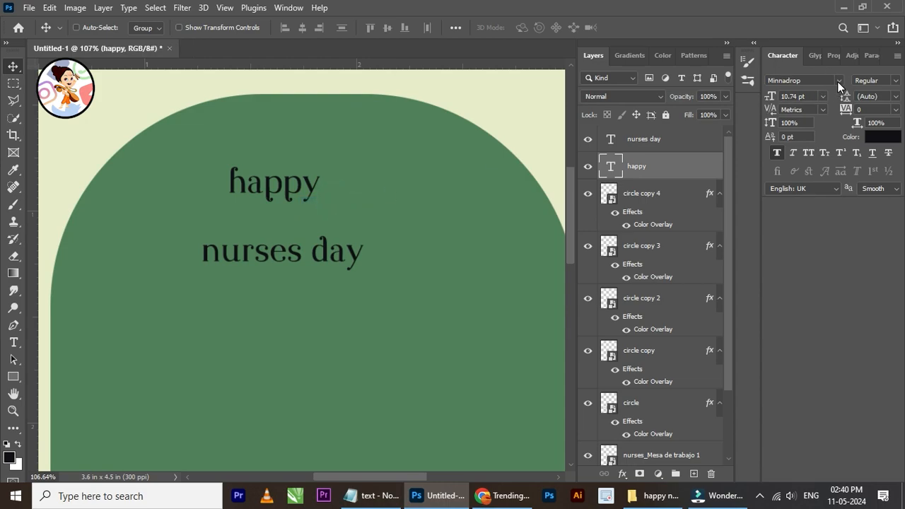
click(839, 82)
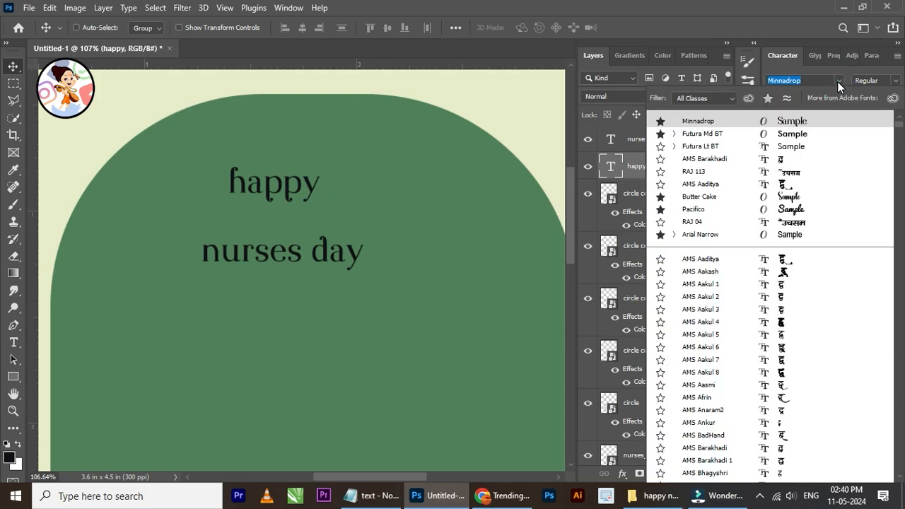
text(m)
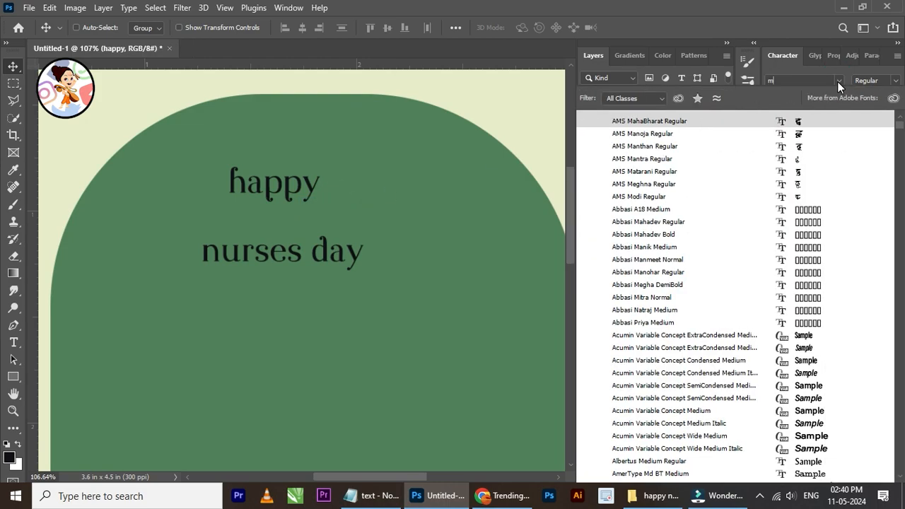
text(ag)
key(Return)
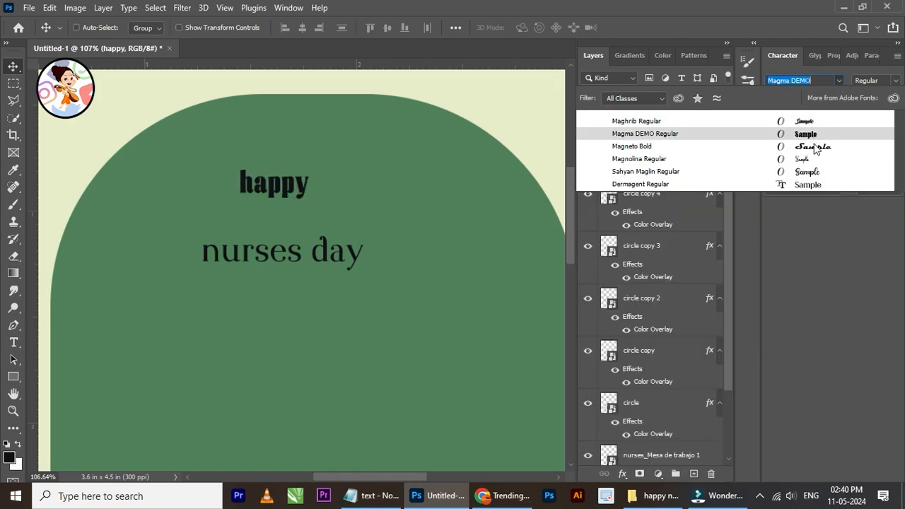
click(808, 185)
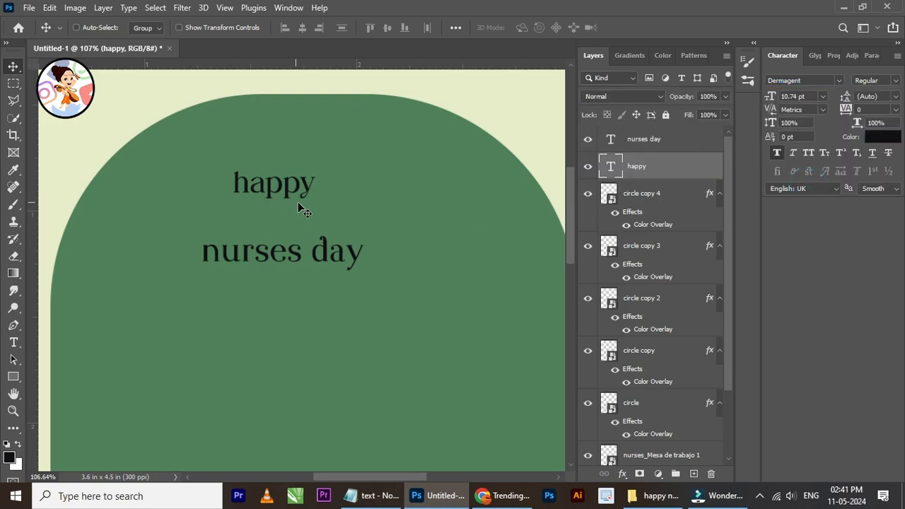
click(841, 82)
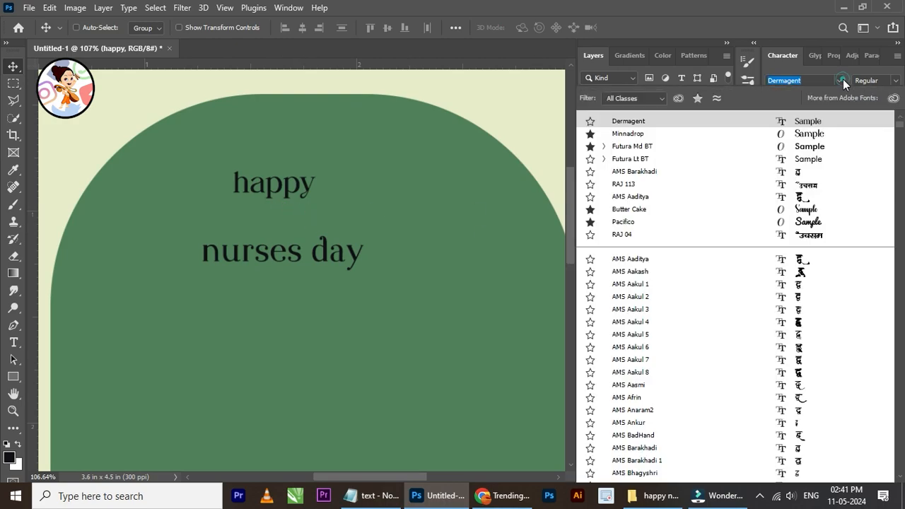
click(631, 135)
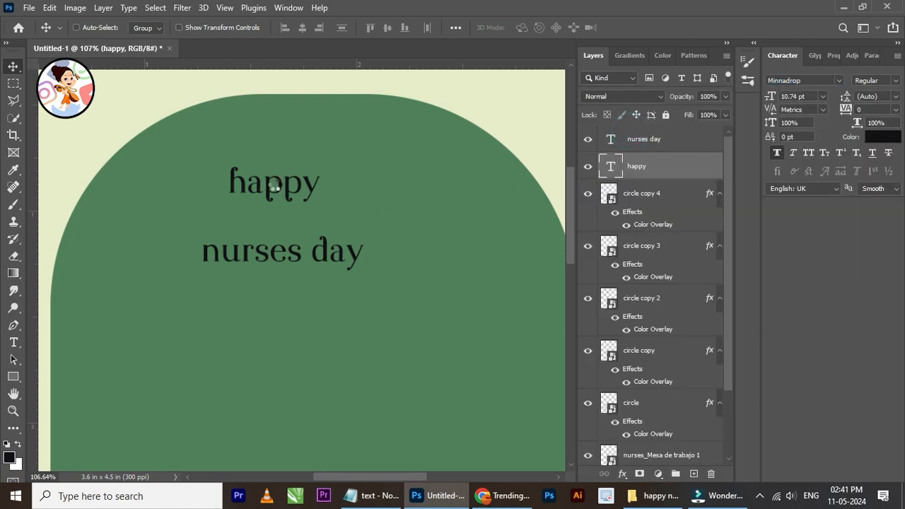
Step: Capitalize the first letter of the upper heading word so that it reads "Happy"
right_click(289, 191)
click(302, 196)
click(14, 343)
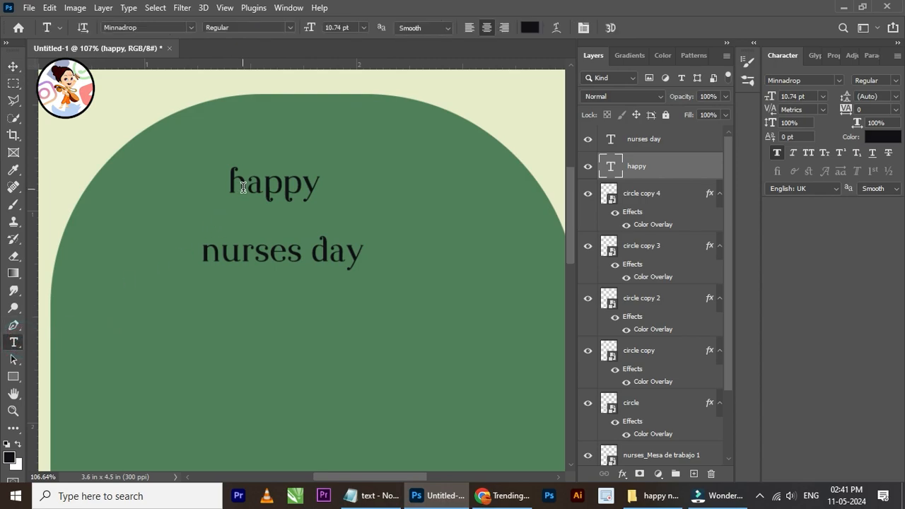
drag(247, 185, 230, 187)
text(H)
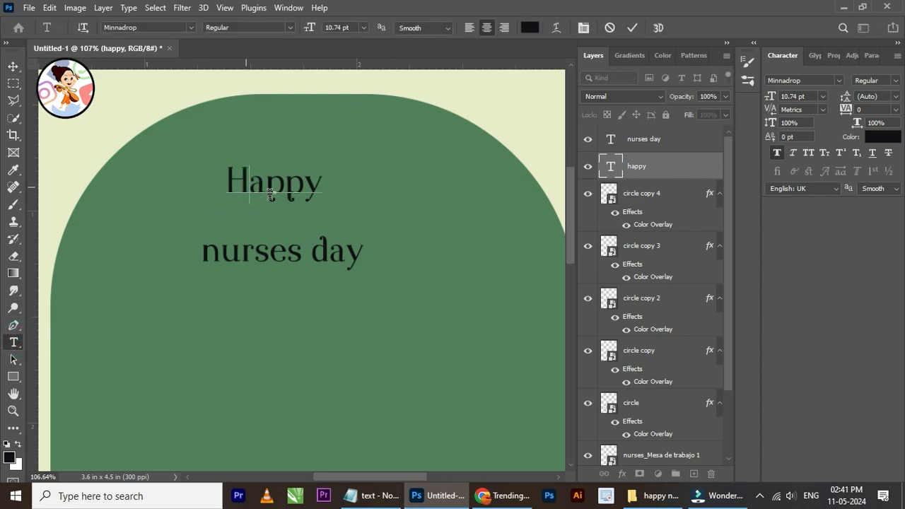
click(13, 66)
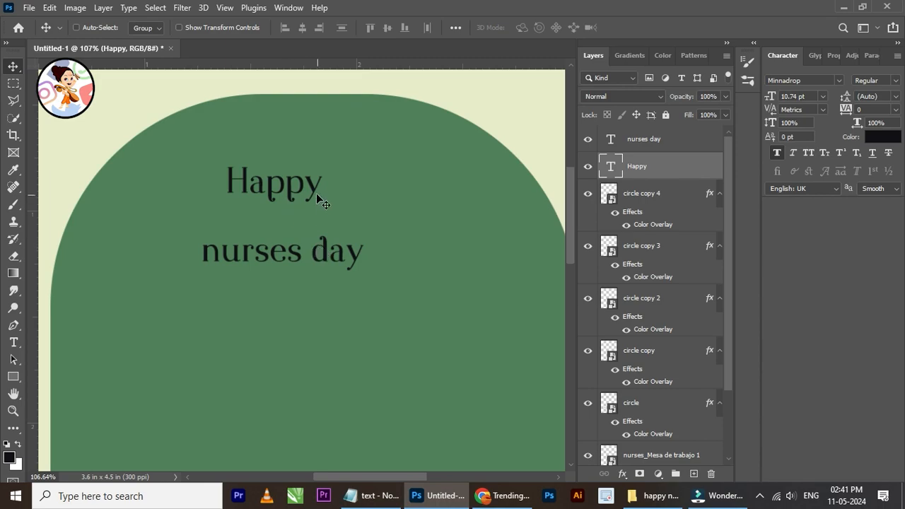
Step: Move "Happy" toward the arch's top centre and recolor it with the background's pale cream, e9edc9
drag(297, 192, 354, 183)
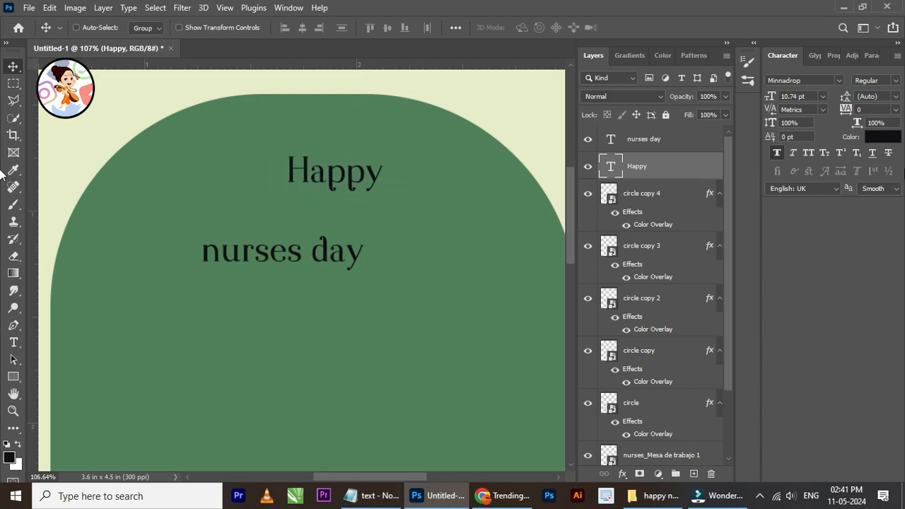
click(884, 137)
click(396, 79)
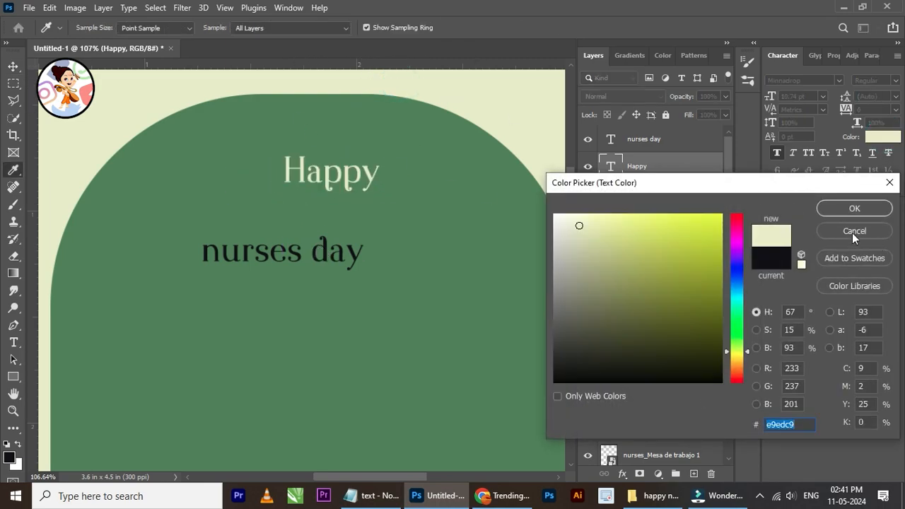
click(855, 209)
Step: Move the "nurses day" text close beneath "Happy" and shorten it to "nurses"
right_click(329, 246)
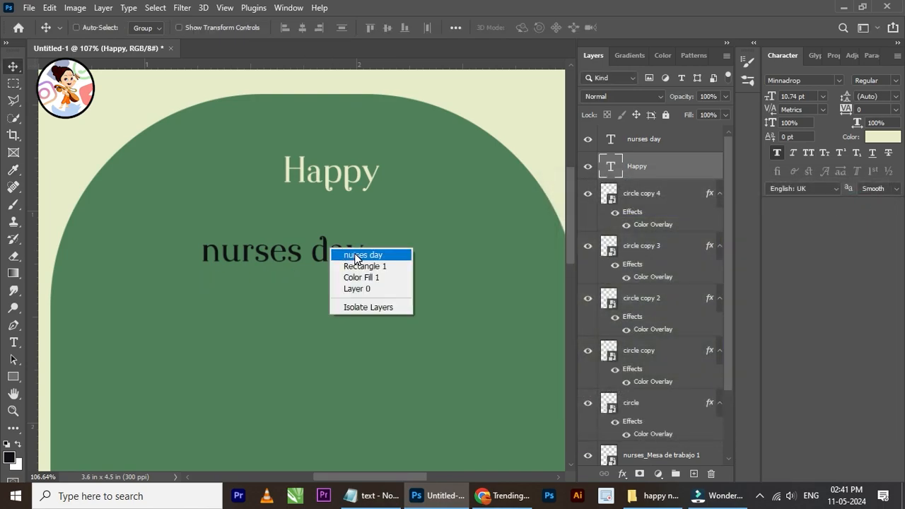
click(357, 253)
drag(303, 249, 356, 231)
click(13, 342)
drag(377, 224, 470, 224)
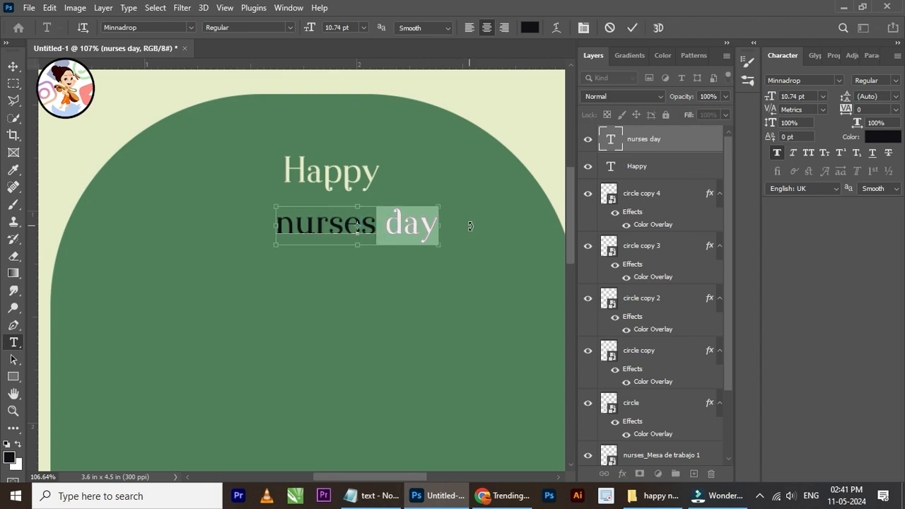
key(BackSpace)
click(14, 64)
Step: Duplicate the "nurses" text, place the copy below it and change its wording to "day"
key(ctrl+j)
drag(398, 247, 356, 295)
click(14, 343)
double_click(365, 282)
text(day)
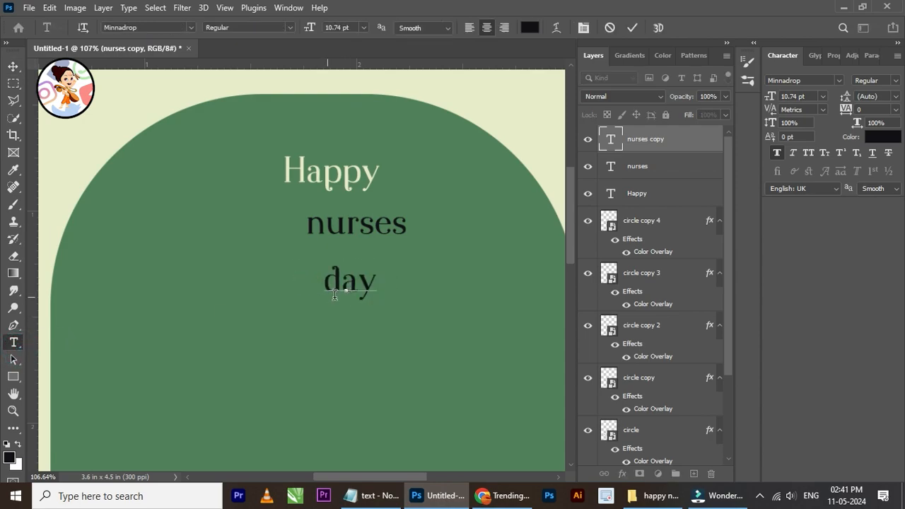
drag(336, 289, 332, 286)
click(12, 67)
Step: Capitalize the first letter of the middle heading word so that it reads "Nurses"
click(14, 342)
scroll(324, 231, up, 2)
drag(327, 225, 306, 223)
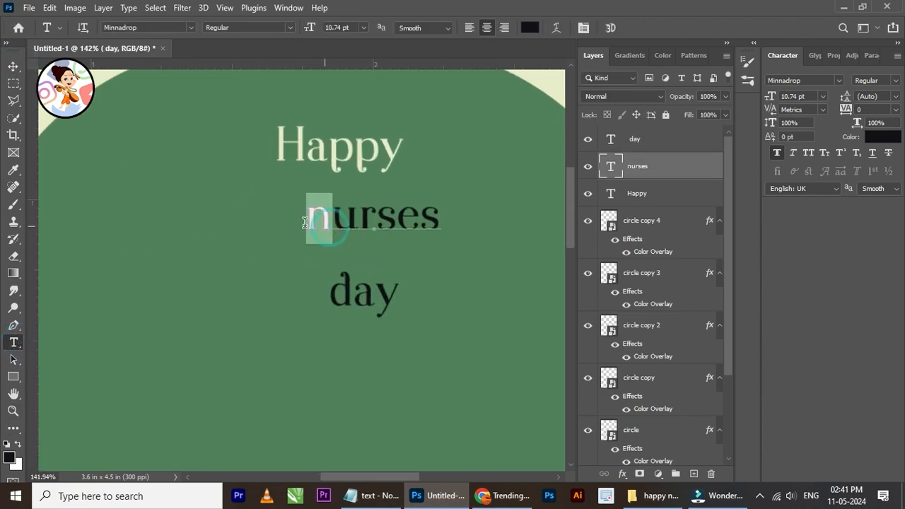
text(N)
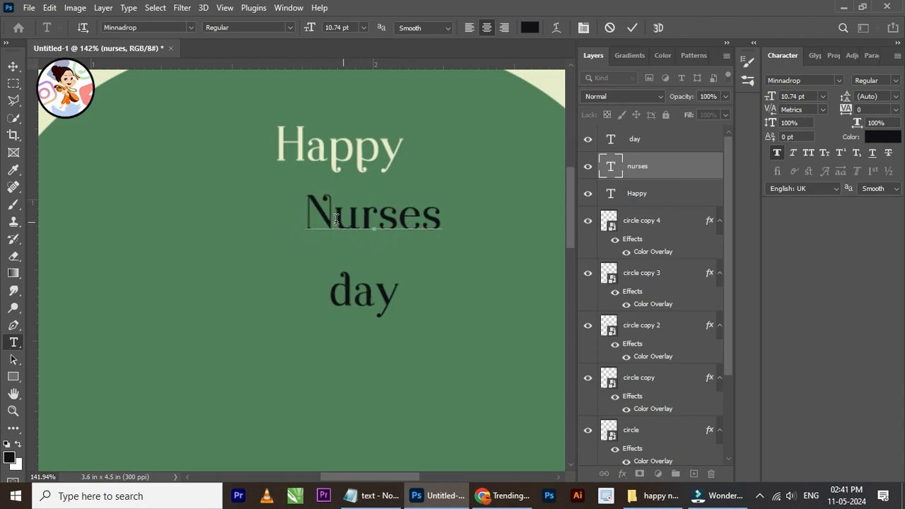
click(13, 66)
Step: Enlarge the word "Nurses" to about 269% (28.92 pt) and place it between "Happy" and "day"
scroll(330, 206, down, 3)
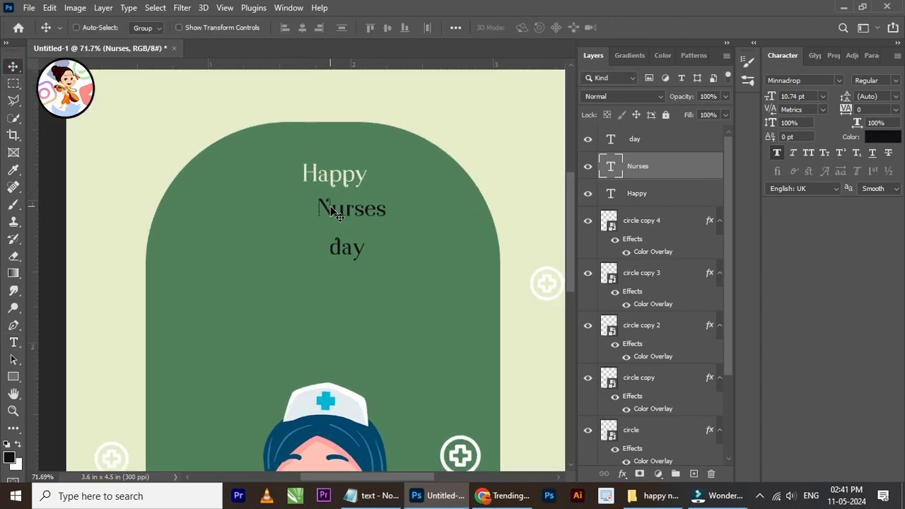
key(ctrl+t)
scroll(345, 209, up, 2)
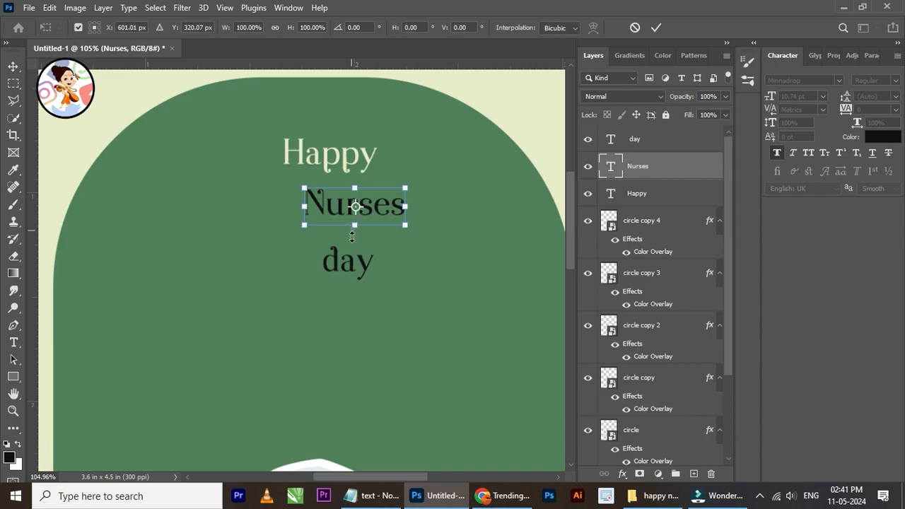
drag(354, 226, 362, 289)
click(655, 32)
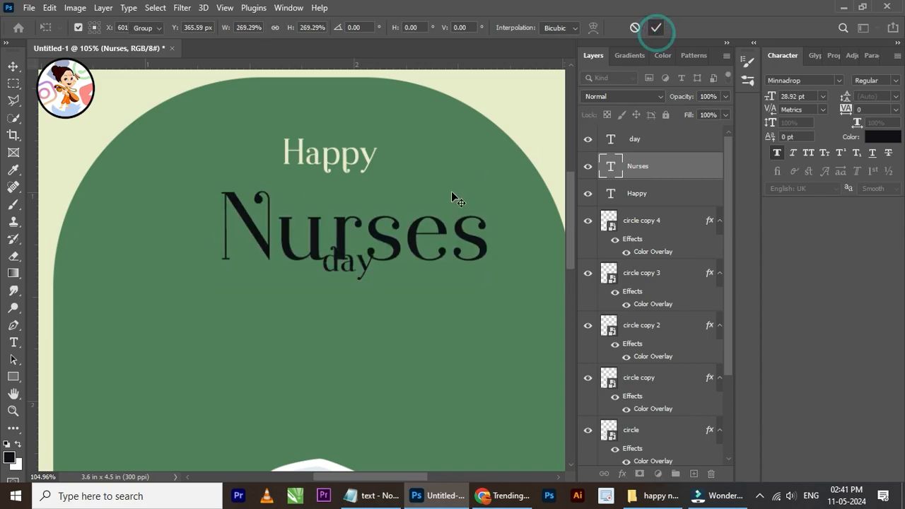
drag(444, 245, 414, 220)
Step: Move "Happy" down and left so it sits snugly beside the N, above the lowercase letters of "Nurses"
scroll(366, 187, down, 2)
scroll(358, 194, up, 1)
scroll(318, 159, down, 4)
scroll(337, 166, up, 5)
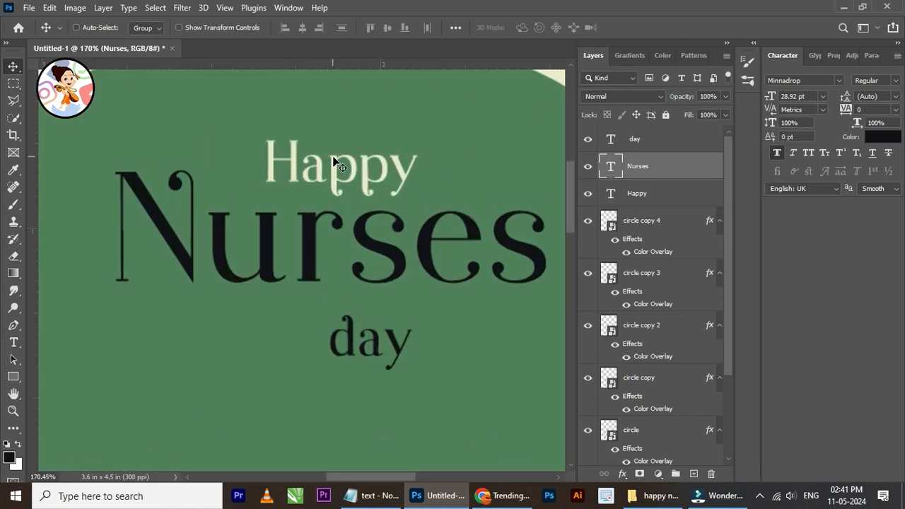
drag(340, 177, 286, 186)
key(Left)
key(Left)
key(Left)
key(Left)
key(Left)
key(Left)
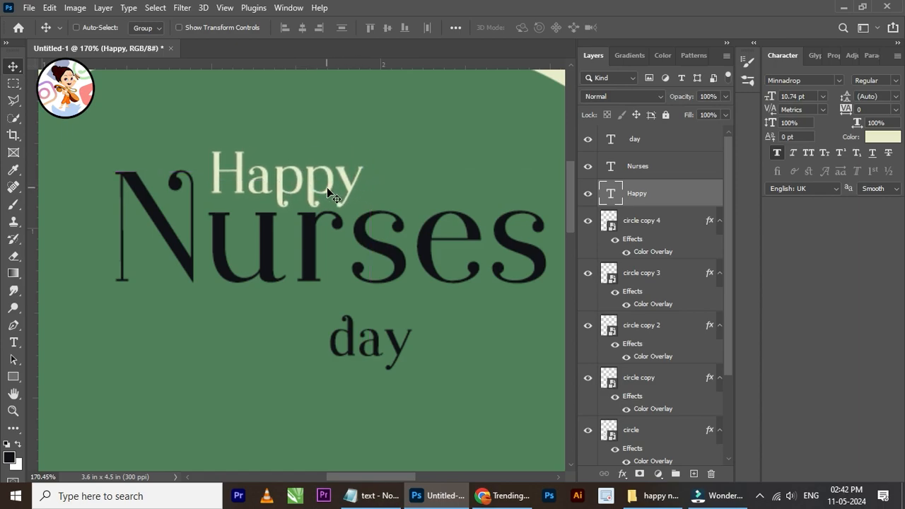
key(Left)
key(Left)
key(Left)
key(Left)
key(Left)
scroll(328, 185, down, 2)
scroll(328, 185, up, 2)
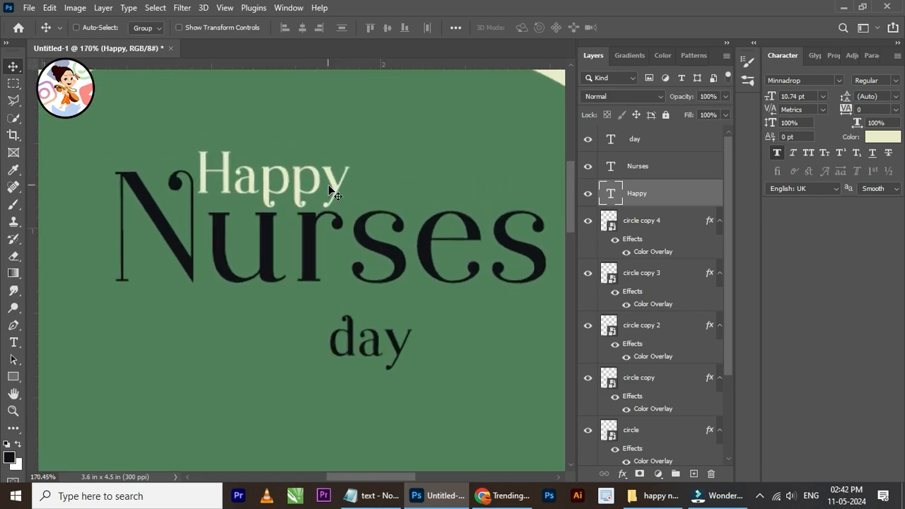
Step: Enlarge the word "day" to about 178% (19.12 pt)
scroll(328, 185, down, 4)
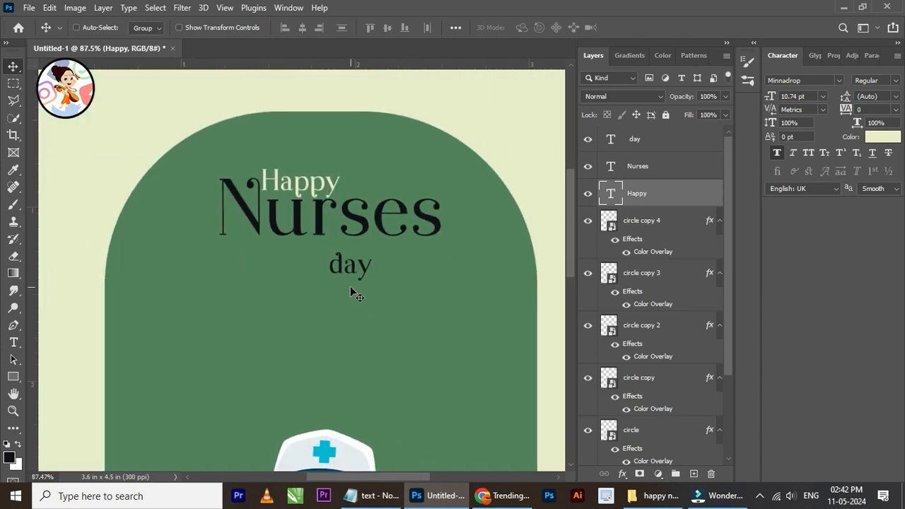
right_click(351, 269)
click(364, 270)
scroll(360, 272, up, 1)
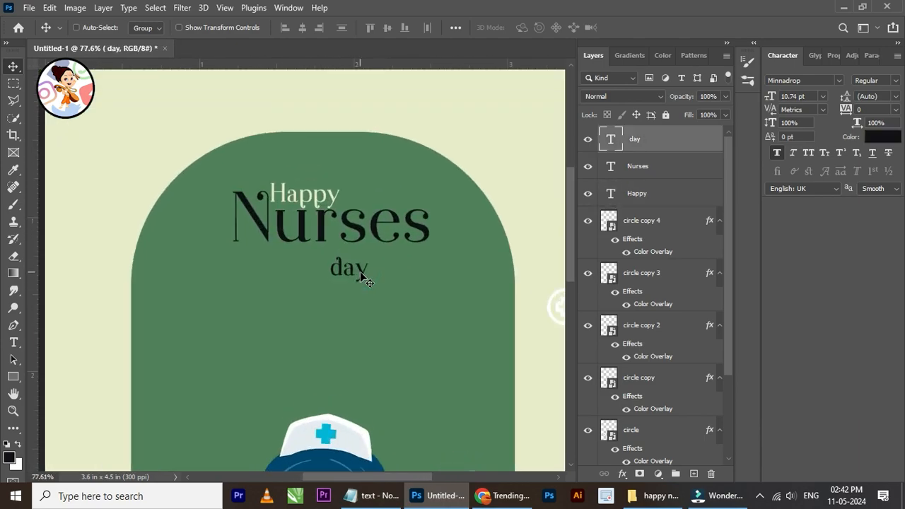
key(ctrl+t)
drag(368, 287, 405, 306)
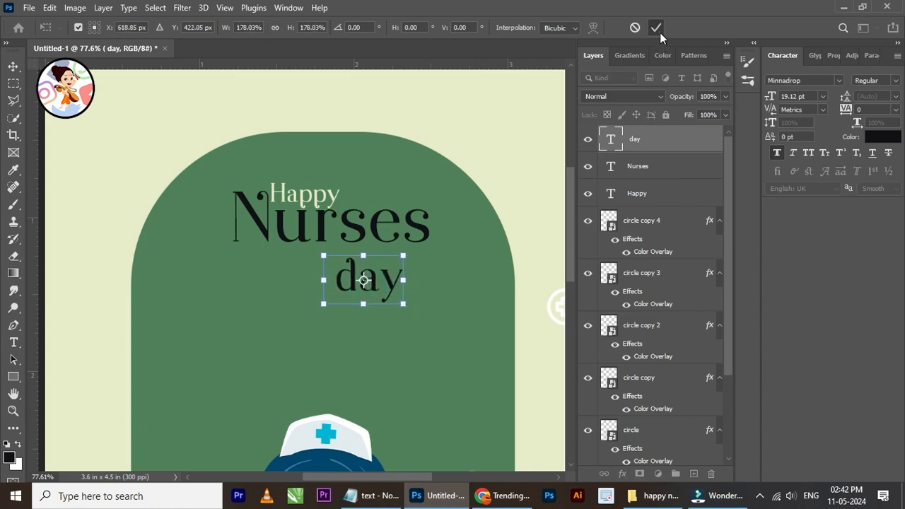
click(658, 29)
Step: Move "day" left and up so it sits close beneath the middle of "Nurses"
scroll(375, 272, up, 2)
drag(376, 285, 346, 274)
key(Left)
key(Left)
key(Left)
key(Left)
key(Left)
key(Left)
key(Left)
key(Left)
key(Left)
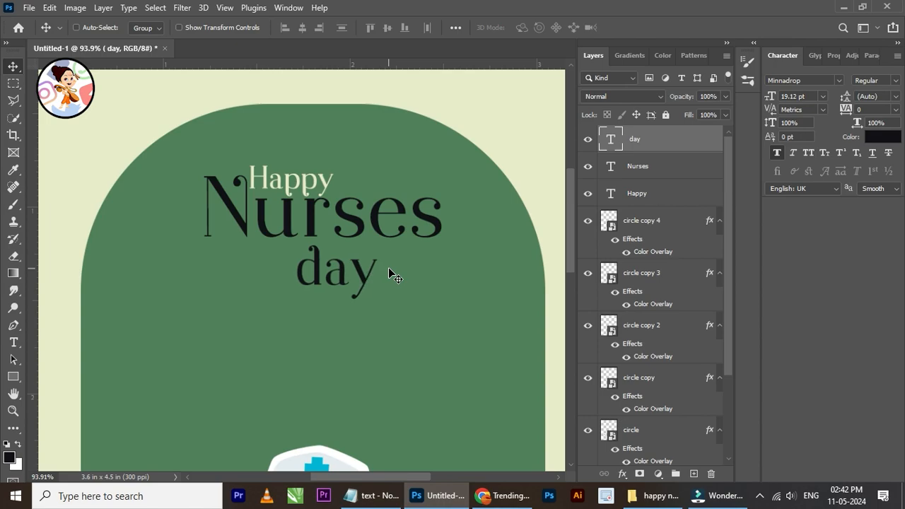
key(Up)
key(Up)
key(Up)
key(Up)
key(Up)
Step: Recolor the word "day" with the pale grey-white sampled from the nurse's cap
scroll(331, 245, down, 3)
scroll(336, 255, down, 3)
scroll(339, 260, up, 5)
scroll(332, 279, down, 4)
scroll(335, 282, up, 2)
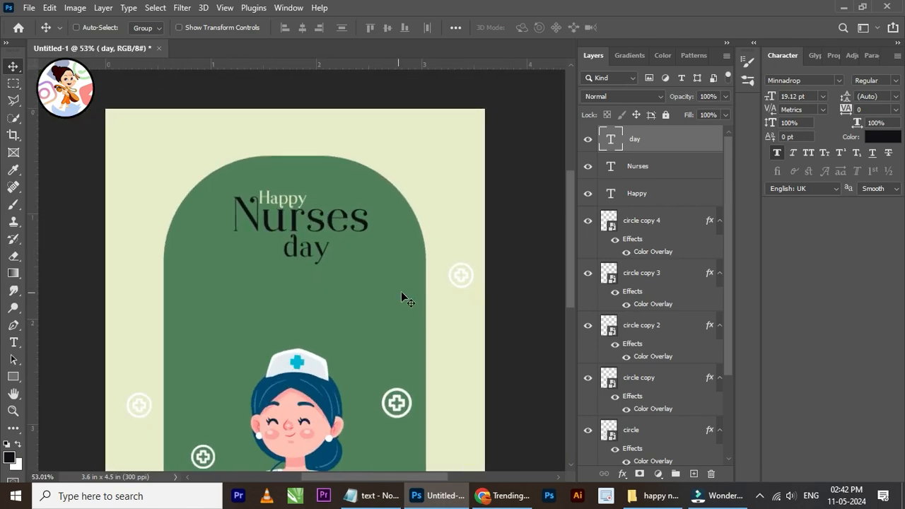
click(877, 136)
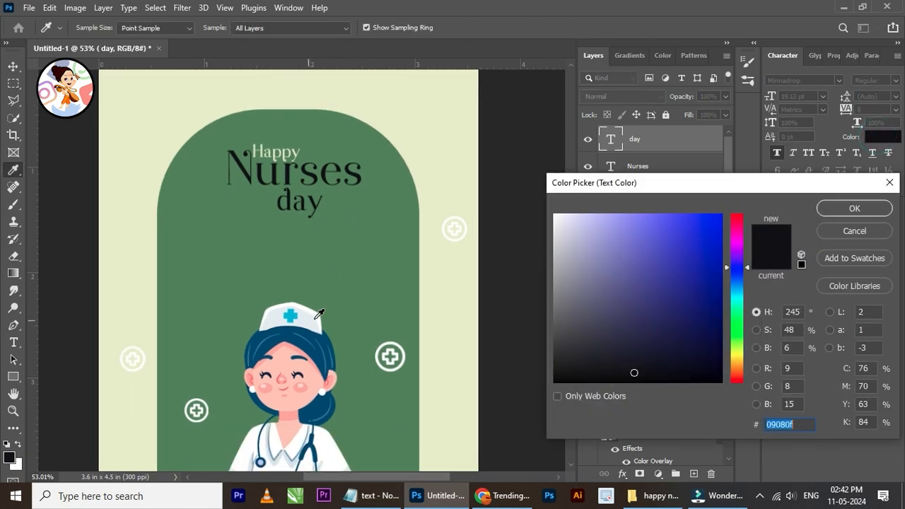
click(312, 315)
click(853, 208)
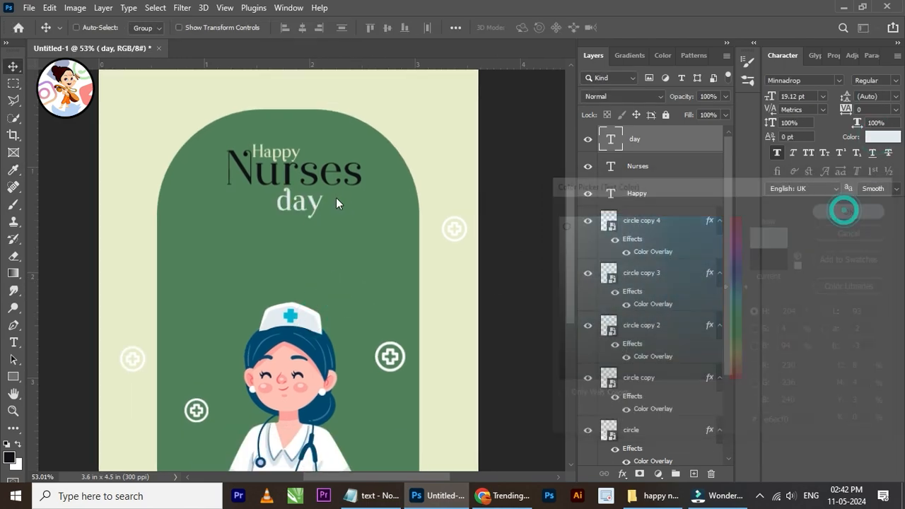
Step: Recolor the word "Nurses" with the pink #ffc5b6 sampled from the nurse's skin
scroll(332, 187, up, 3)
right_click(326, 175)
click(339, 176)
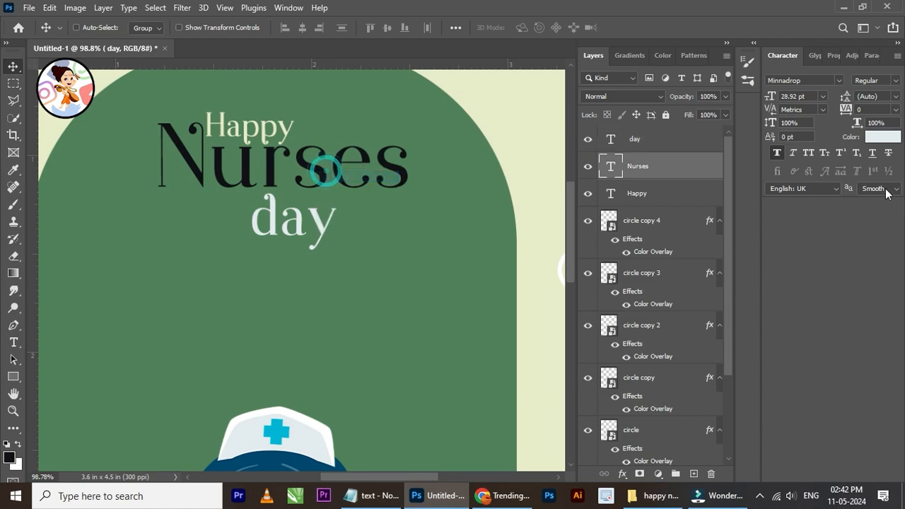
click(880, 136)
drag(386, 226, 410, 108)
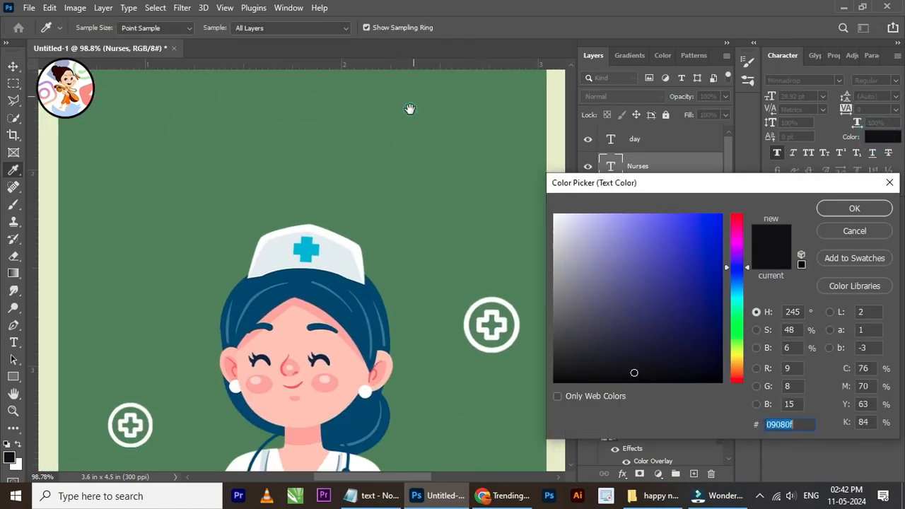
click(352, 315)
drag(423, 196, 389, 440)
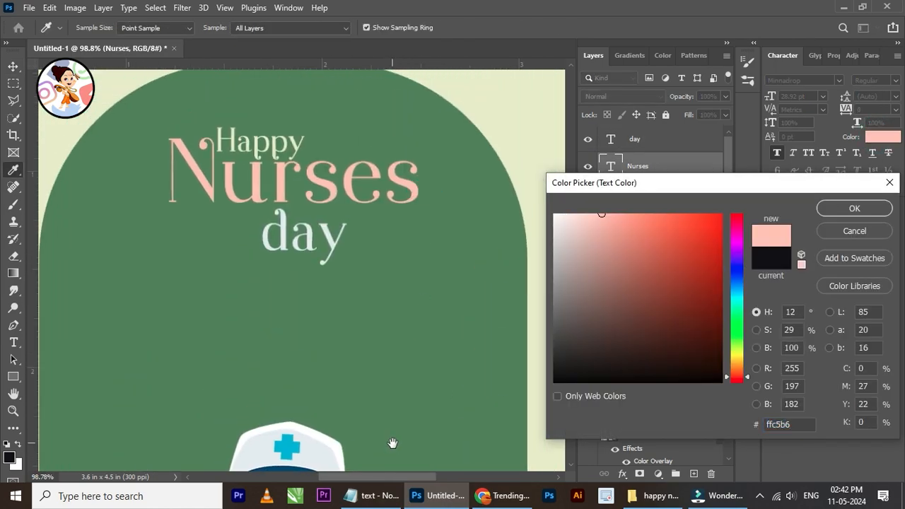
click(834, 209)
Step: Recolor the word "Happy" with the pink #ffc5b6 sampled from "Nurses"
scroll(332, 149, down, 4)
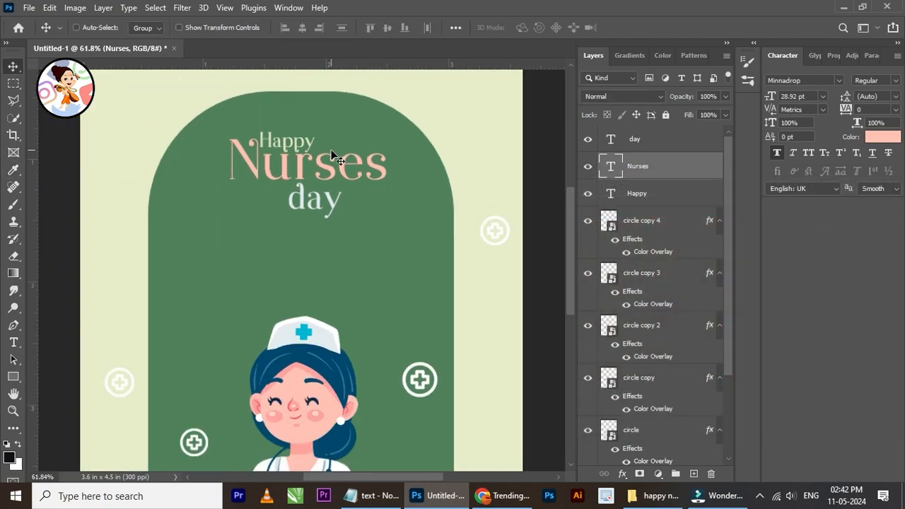
scroll(331, 149, up, 2)
scroll(323, 147, down, 2)
scroll(311, 170, up, 4)
scroll(315, 179, up, 2)
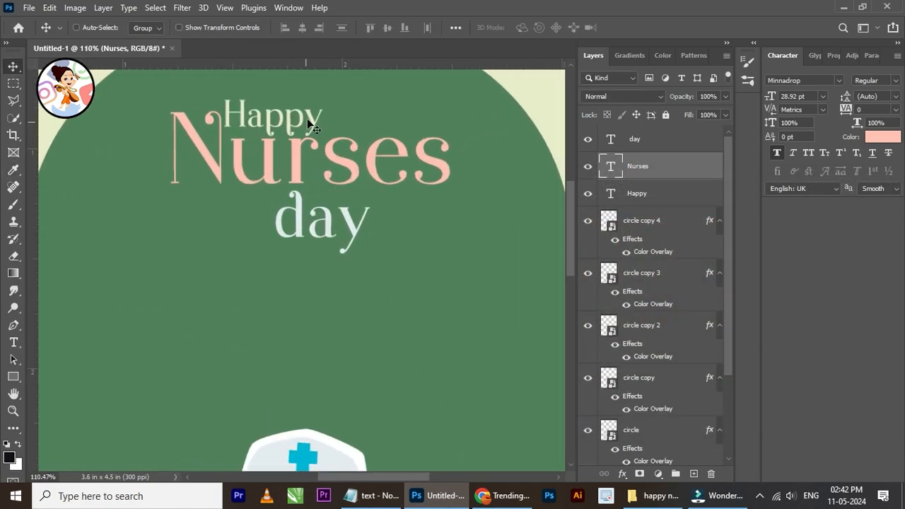
right_click(315, 117)
click(343, 134)
click(880, 137)
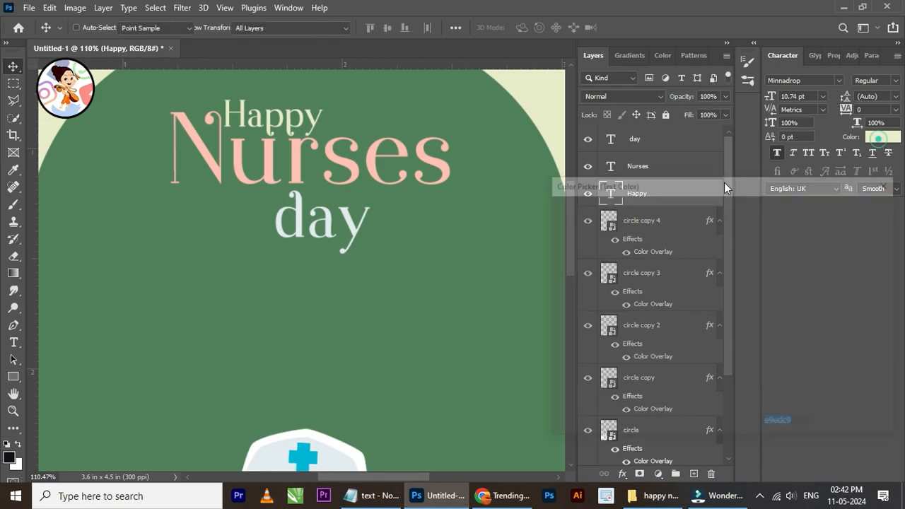
click(353, 163)
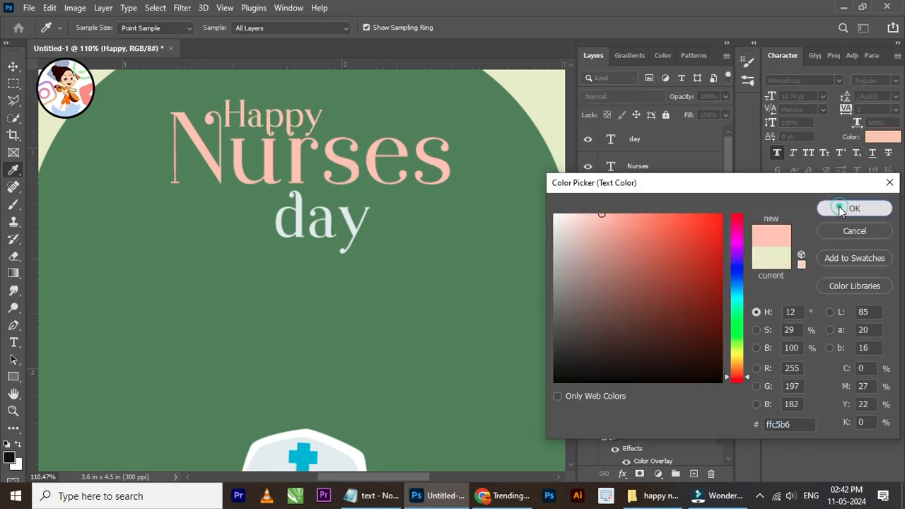
click(833, 209)
Step: Group the three heading text layers "Happy", "Nurses" and "day"
scroll(364, 223, down, 5)
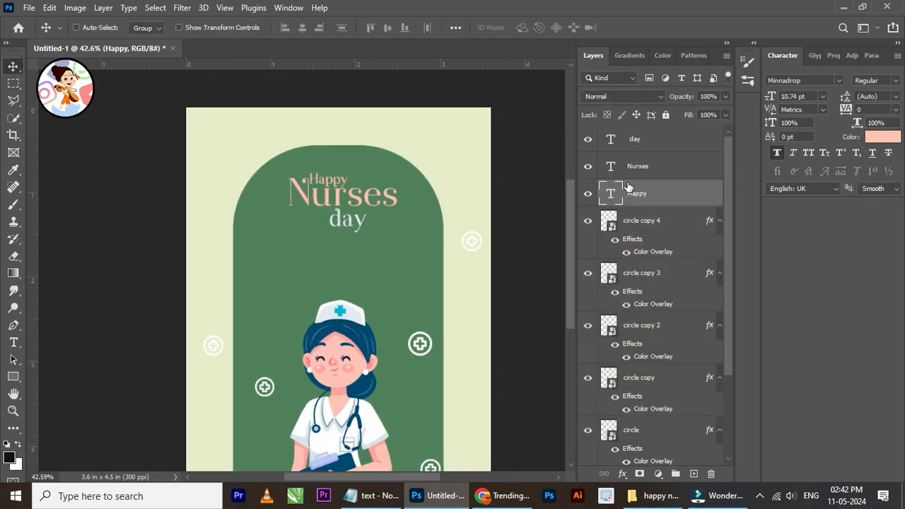
shift+click(633, 166)
shift+click(655, 139)
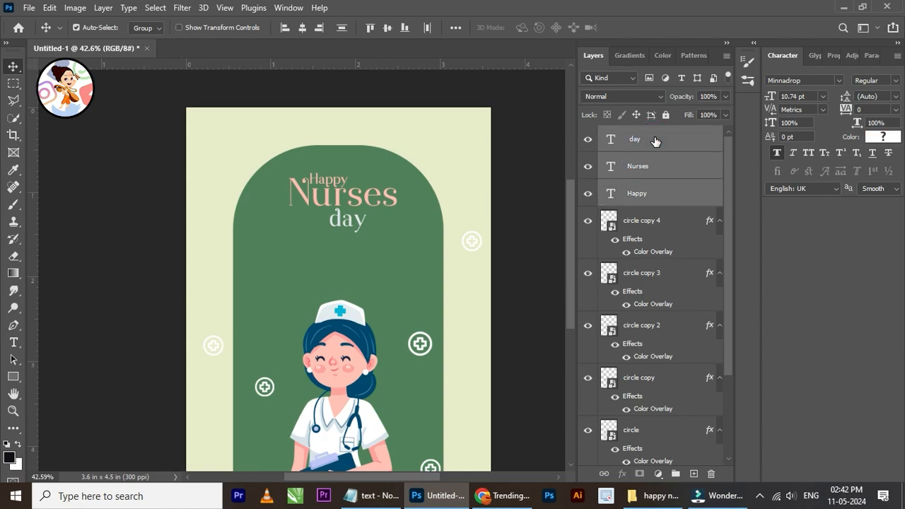
key(ctrl+g)
Step: Enlarge the heading group to about 131.5% and shift it slightly down inside the arch
scroll(388, 202, down, 3)
scroll(384, 205, up, 3)
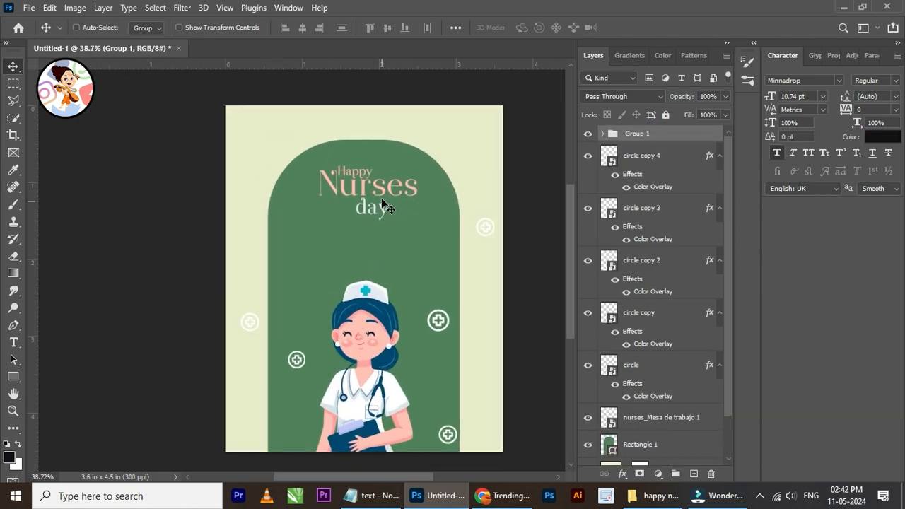
scroll(364, 204, up, 2)
key(ctrl+t)
drag(369, 153, 370, 132)
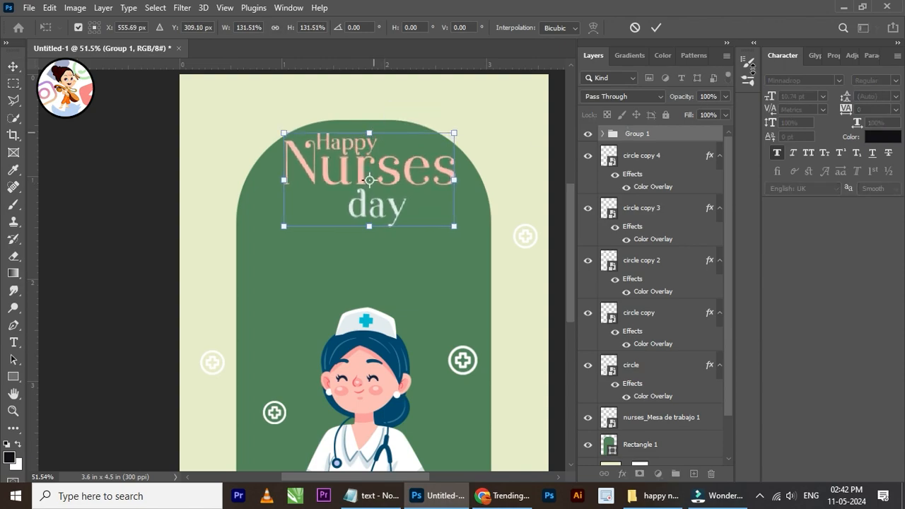
click(655, 27)
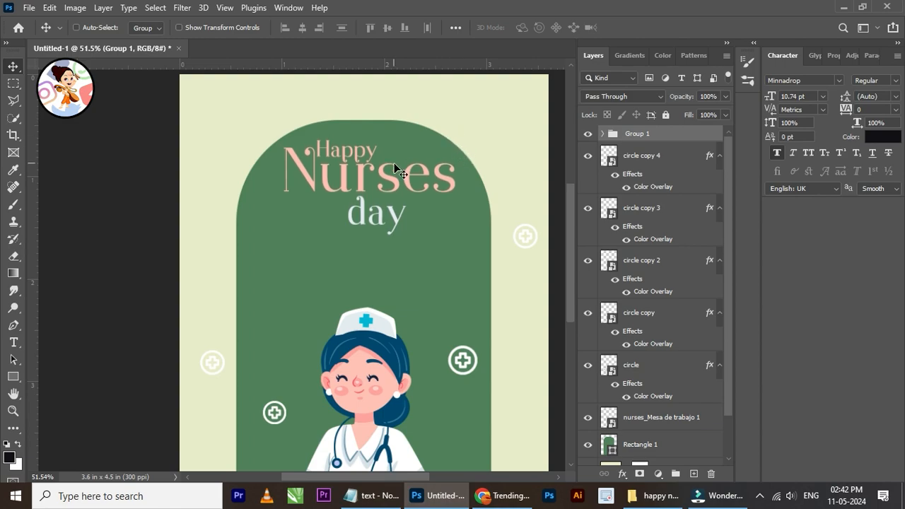
Step: Center the heading group horizontally on the green arch, using the arch outline as a selection, and deselect
scroll(394, 167, down, 2)
scroll(451, 178, up, 2)
scroll(450, 178, down, 3)
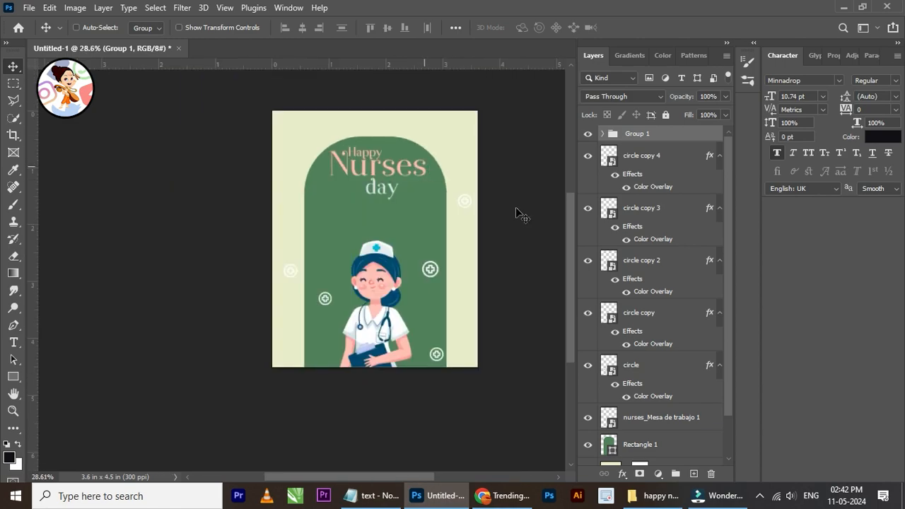
ctrl+click(612, 449)
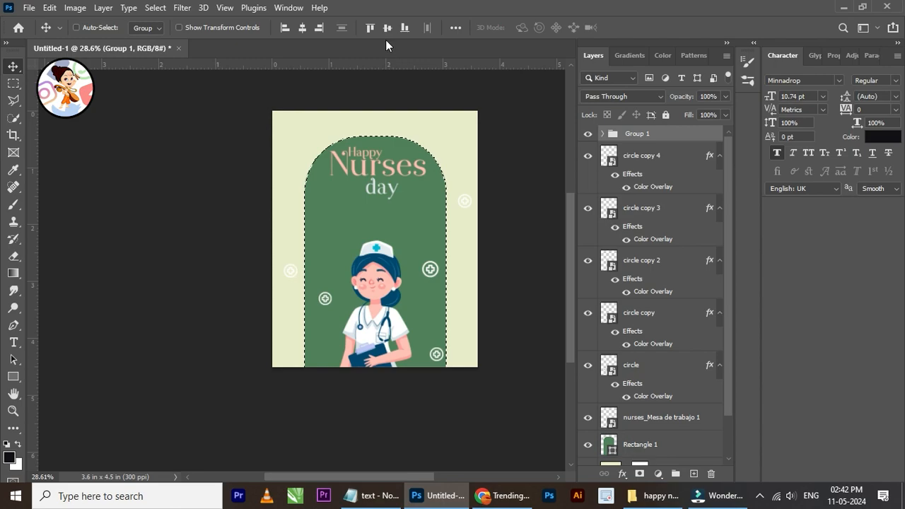
click(302, 29)
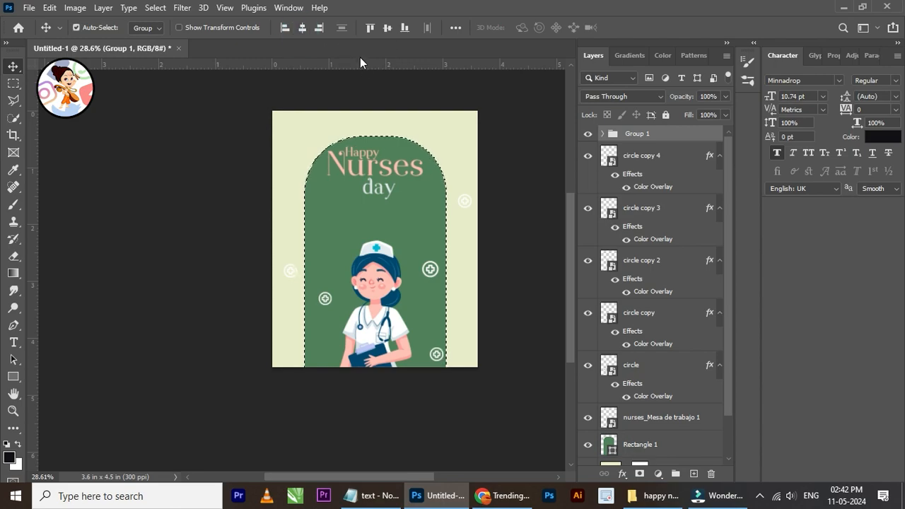
key(ctrl+d)
Step: Enlarge the green arch to about 105.8%, extending it closer to the poster's upper edge
scroll(433, 153, up, 2)
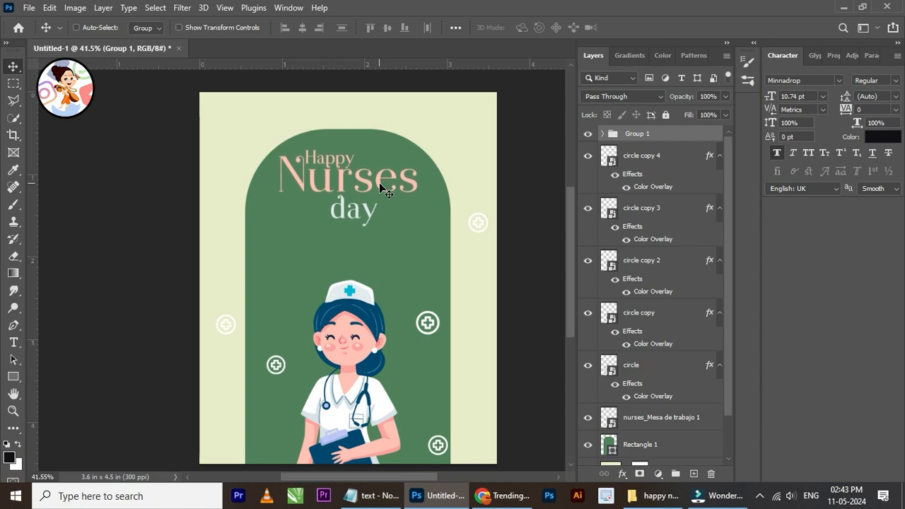
scroll(379, 197, down, 2)
scroll(369, 216, up, 1)
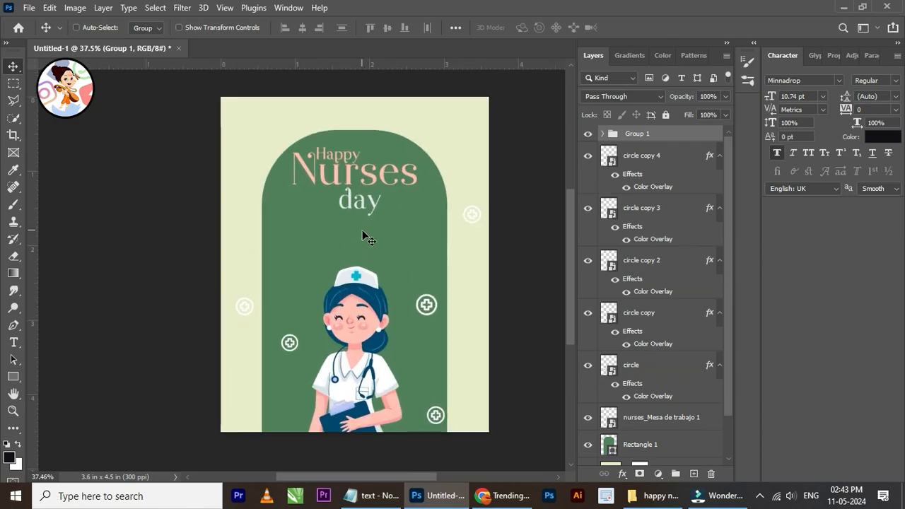
right_click(406, 259)
click(436, 262)
scroll(358, 226, up, 1)
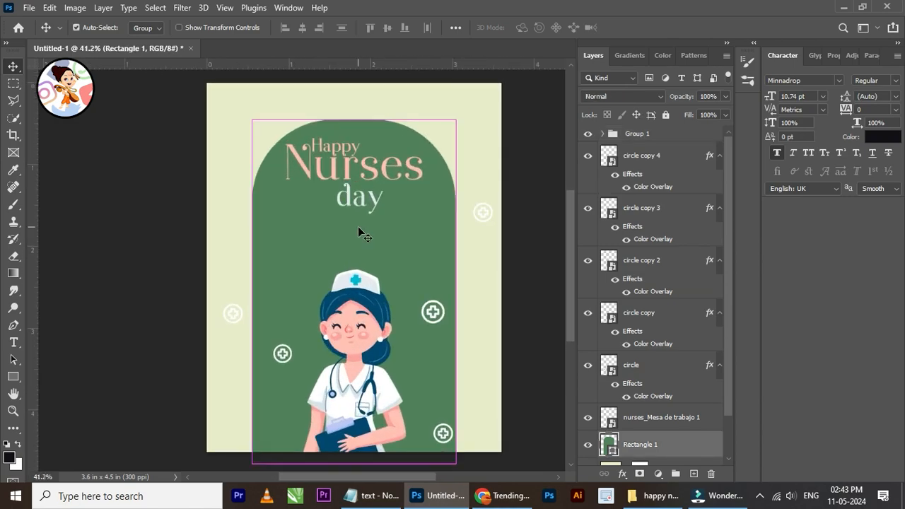
key(ctrl+t)
drag(353, 121, 357, 100)
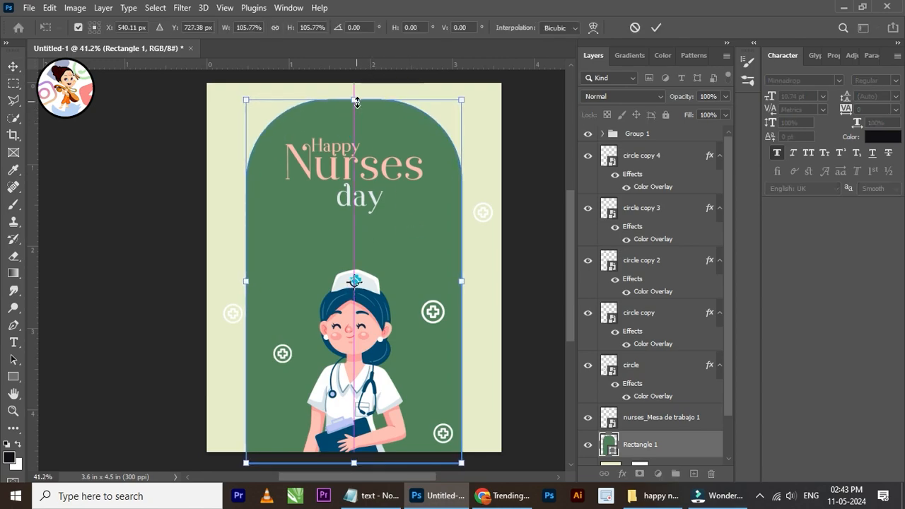
click(656, 27)
Step: Move the heading group up about 70 px so it sits near the crown of the enlarged arch
scroll(368, 154, down, 1)
scroll(368, 154, up, 2)
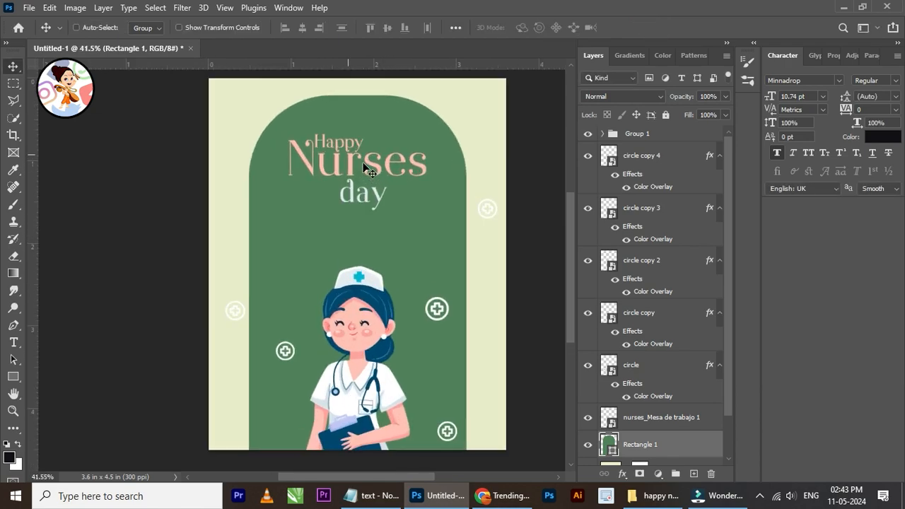
right_click(329, 142)
click(350, 150)
key(shift+Up)
key(shift+Up)
key(shift+Up)
key(shift+Up)
key(shift+Up)
key(shift+Up)
key(shift+Up)
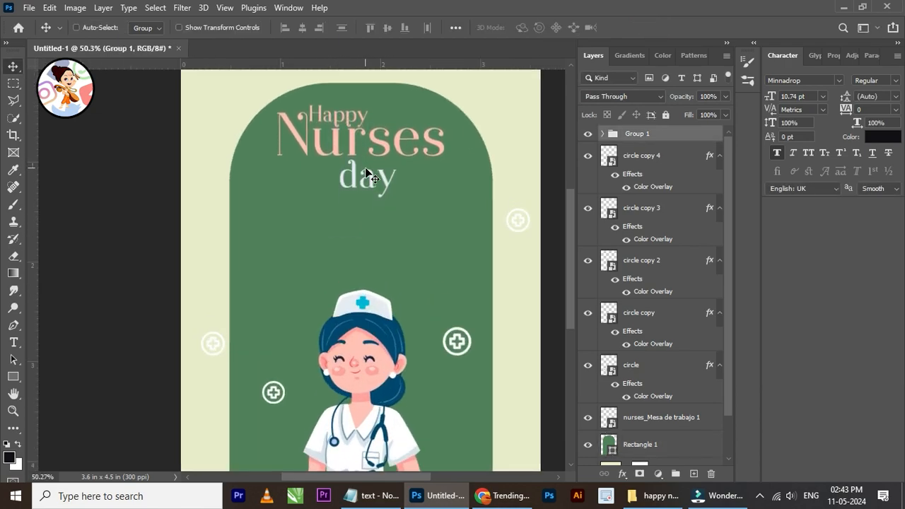
Step: Place the heart-rate image from the happy nurses day folder into the poster and shrink it to icon size
scroll(366, 173, down, 2)
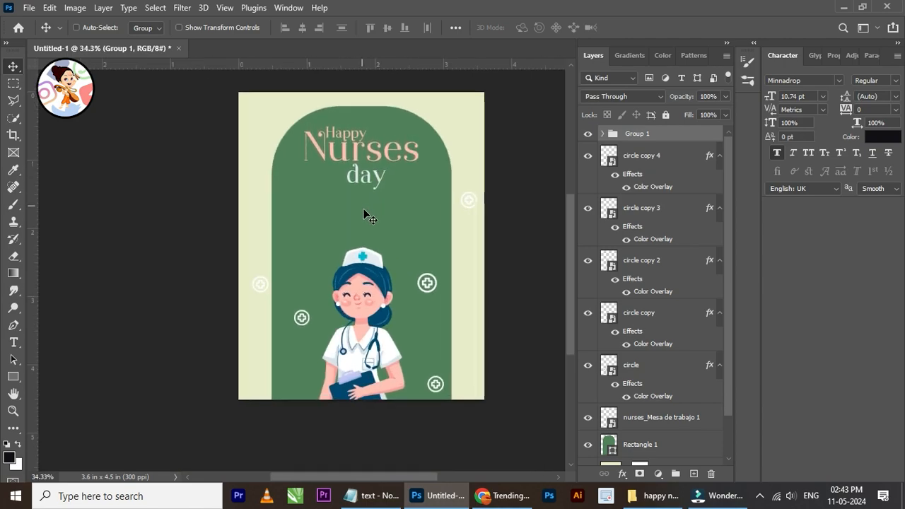
scroll(362, 206, down, 2)
scroll(385, 172, up, 2)
click(681, 490)
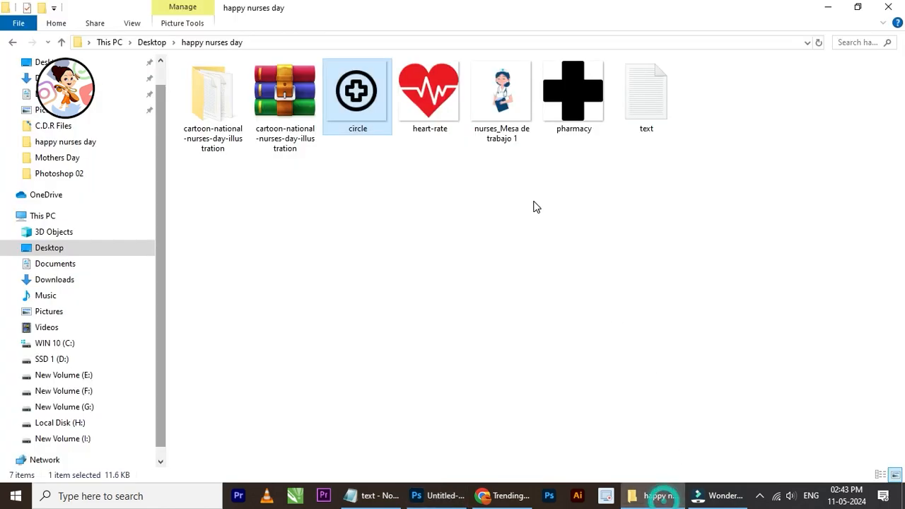
click(444, 124)
drag(450, 106, 397, 253)
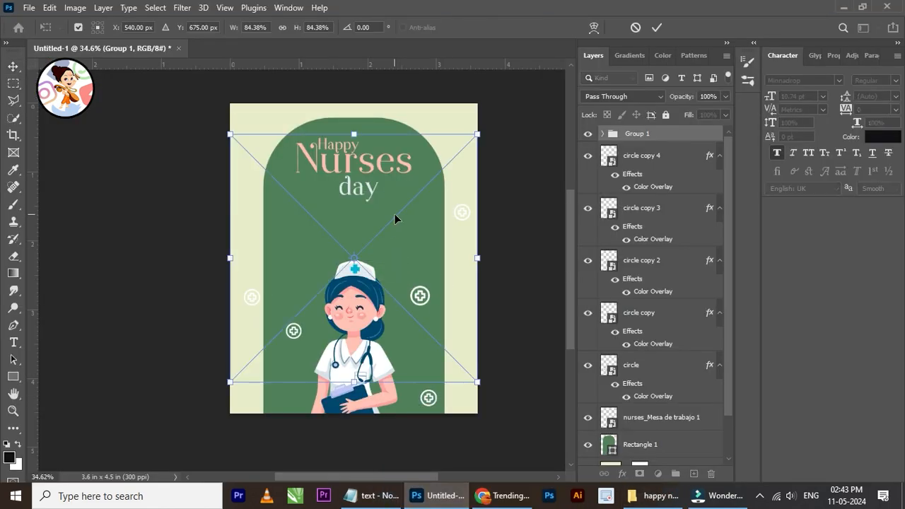
drag(475, 263, 251, 247)
click(657, 27)
Step: Move the heart-rate icon to the poster's upper-left corner and scale it down to about 7.91%
scroll(262, 155, up, 3)
drag(225, 295, 241, 118)
scroll(289, 140, down, 3)
scroll(253, 106, up, 4)
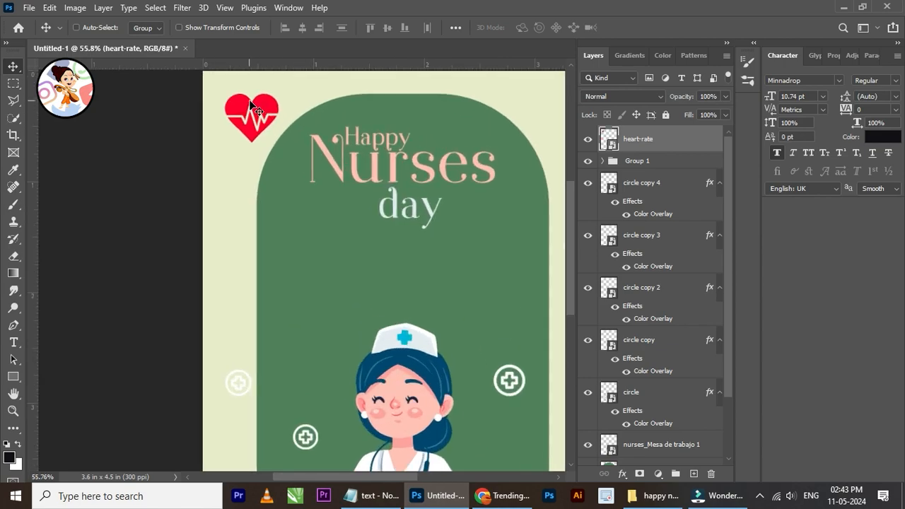
scroll(247, 124, up, 2)
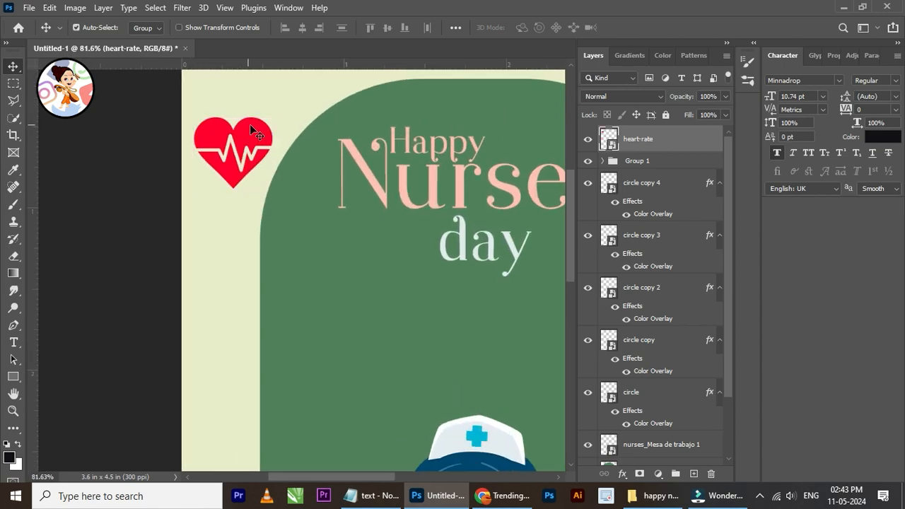
key(ctrl+t)
drag(274, 114, 248, 137)
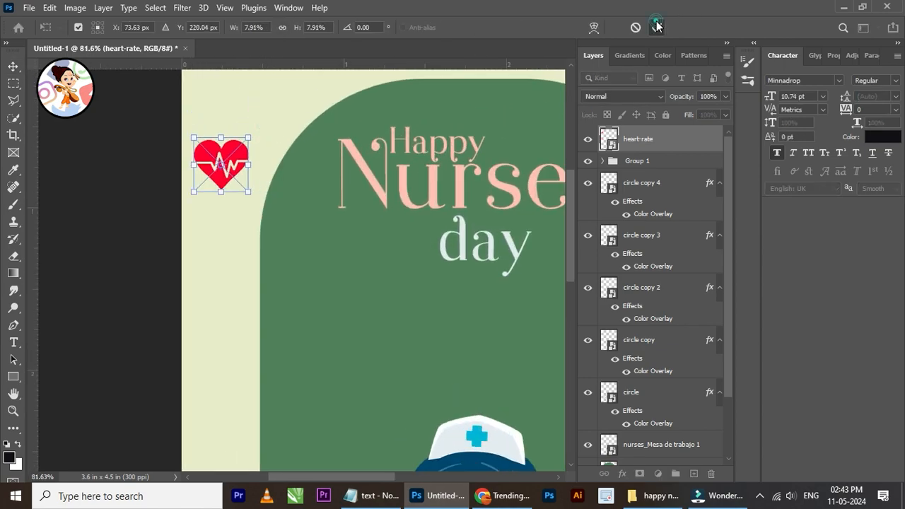
click(656, 26)
Step: Move the heart-rate icon beside "Happy", above "Nurses", and apply a white Color Overlay to it
drag(221, 164, 517, 121)
scroll(392, 171, down, 2)
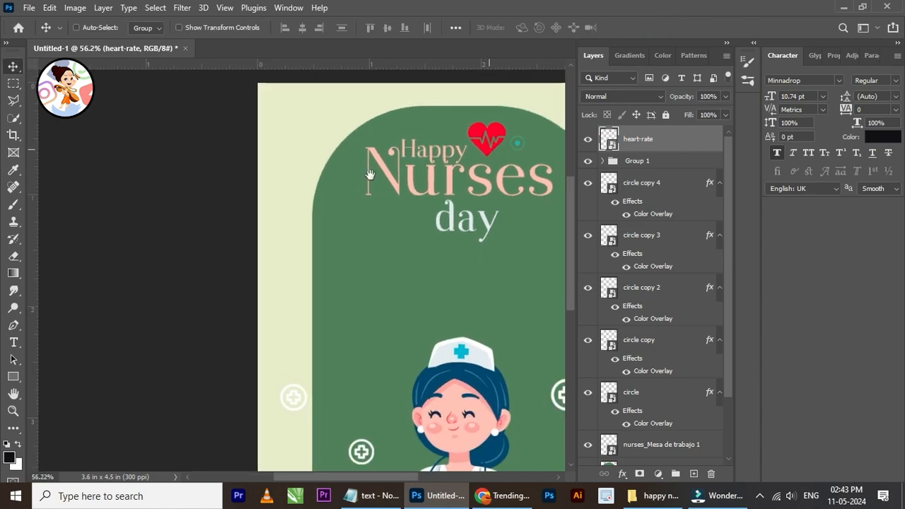
scroll(392, 171, down, 2)
scroll(330, 179, up, 4)
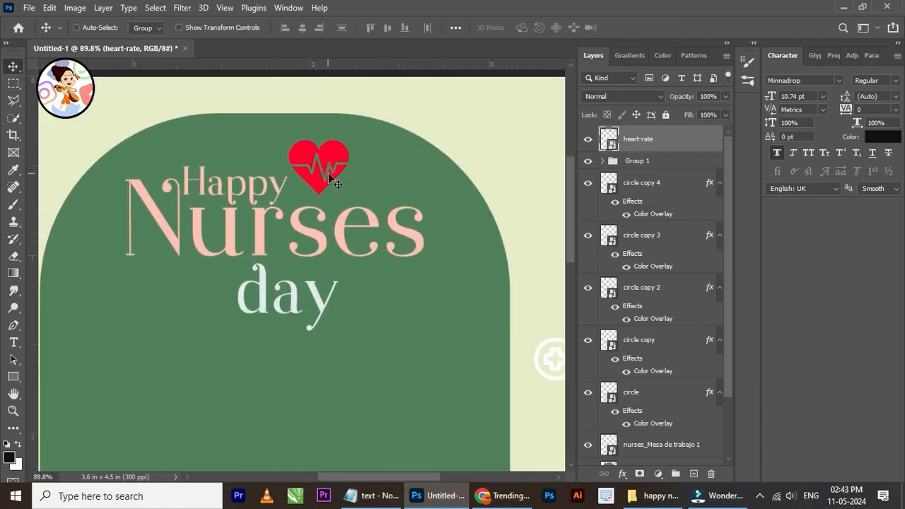
click(623, 472)
click(680, 414)
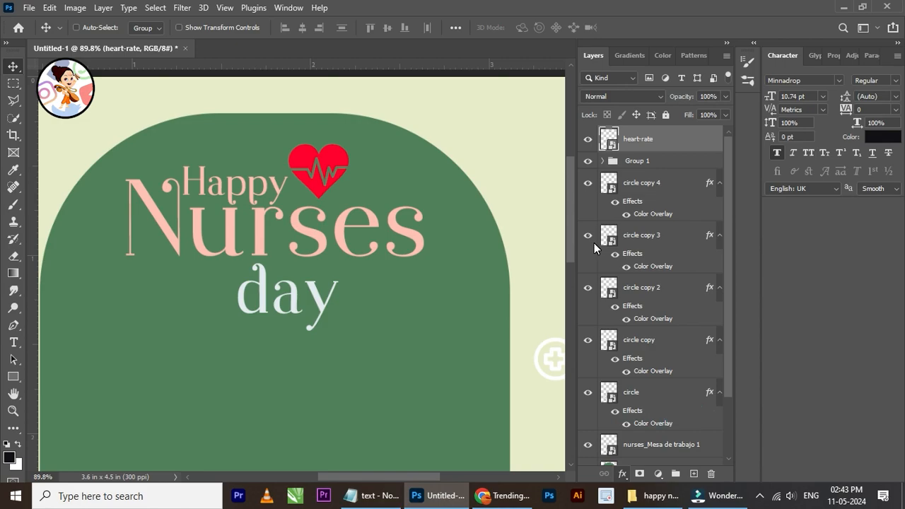
click(828, 173)
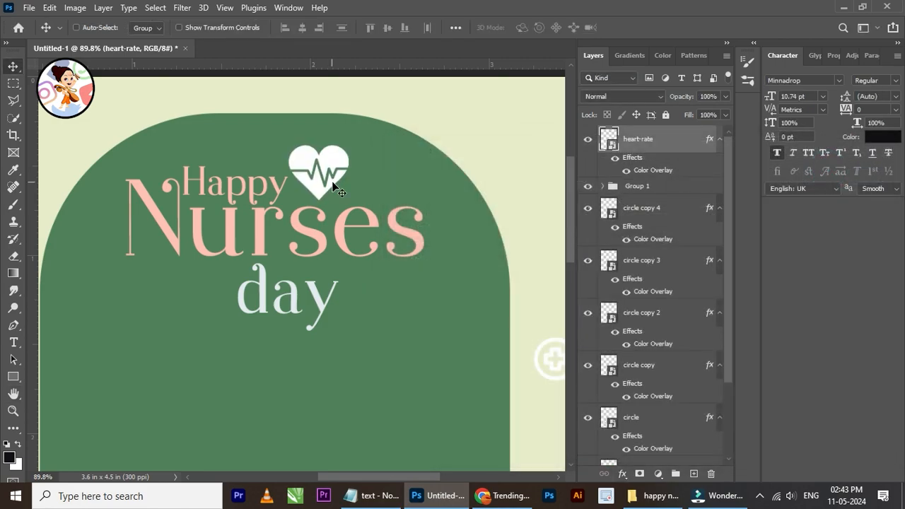
Step: Move the white heart-rate icon directly after the word "day", nudging it slightly right of the letter y
drag(324, 185, 373, 308)
key(Right)
key(Right)
key(Right)
key(Right)
key(Right)
key(Right)
key(Right)
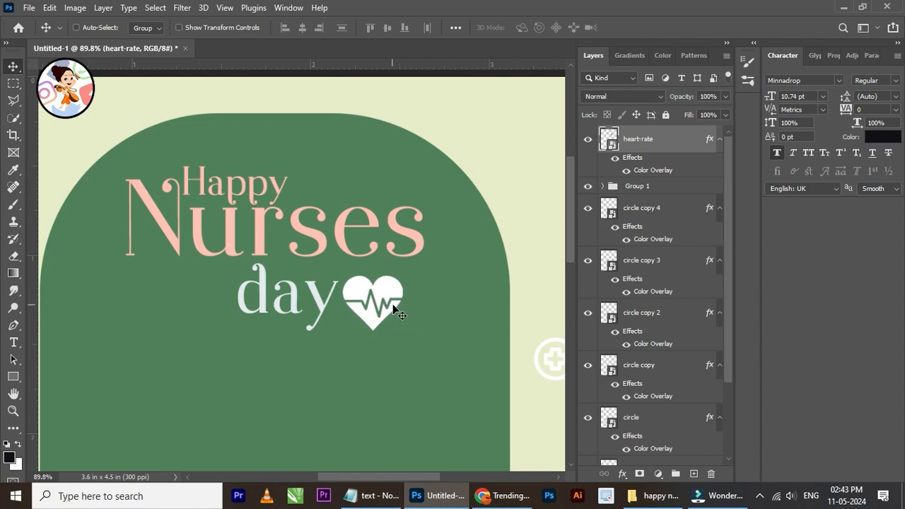
Step: Place the heart-rate image from the happy nurses day folder into the poster again and scale it to about 9.74%
scroll(395, 311, down, 6)
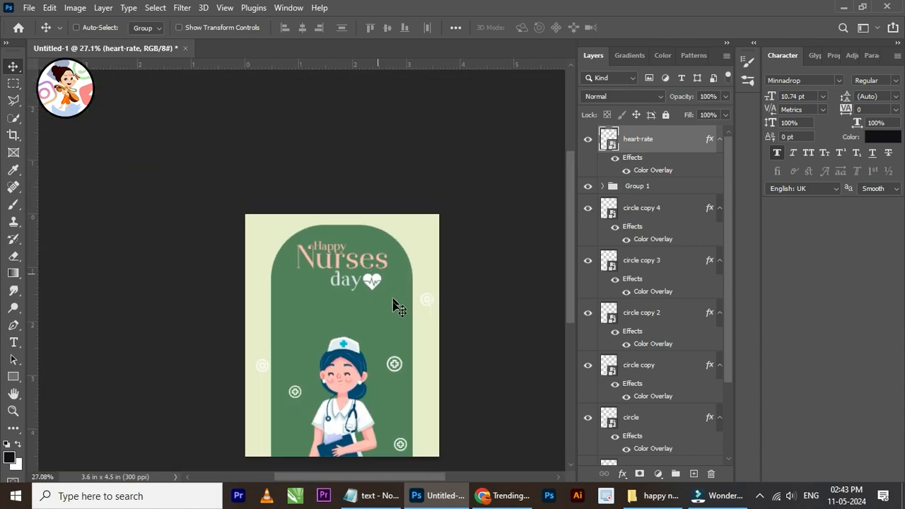
click(650, 495)
drag(421, 113, 336, 234)
drag(461, 237, 263, 256)
click(657, 28)
key(ctrl+t)
click(658, 28)
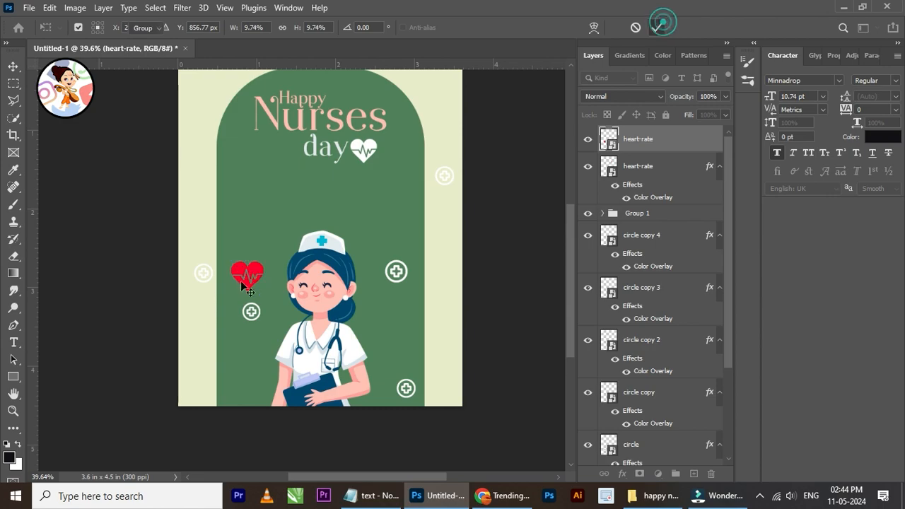
Step: Move the red heart to the poster's upper-left corner, then add a copy at the right edge beside "Nurses", scaled to about 6.59%
key(space)
drag(259, 297, 430, 271)
key(ctrl+t)
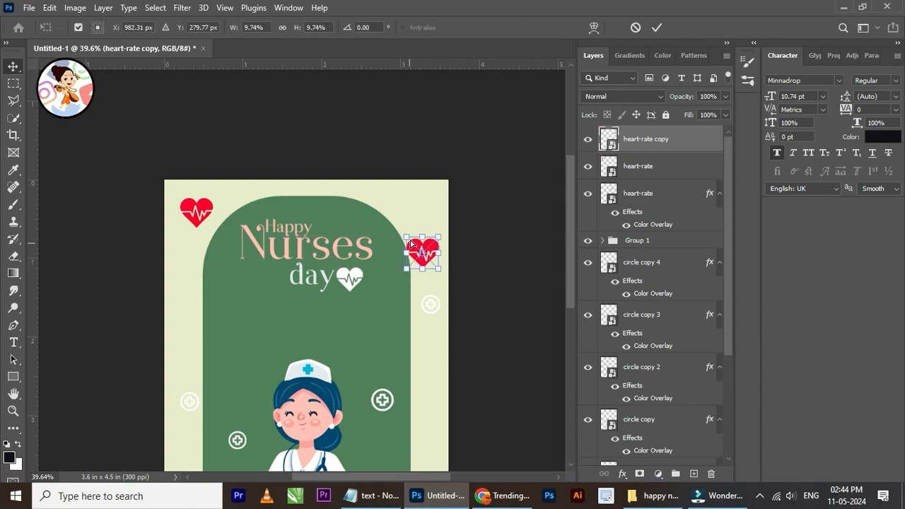
drag(406, 236, 415, 247)
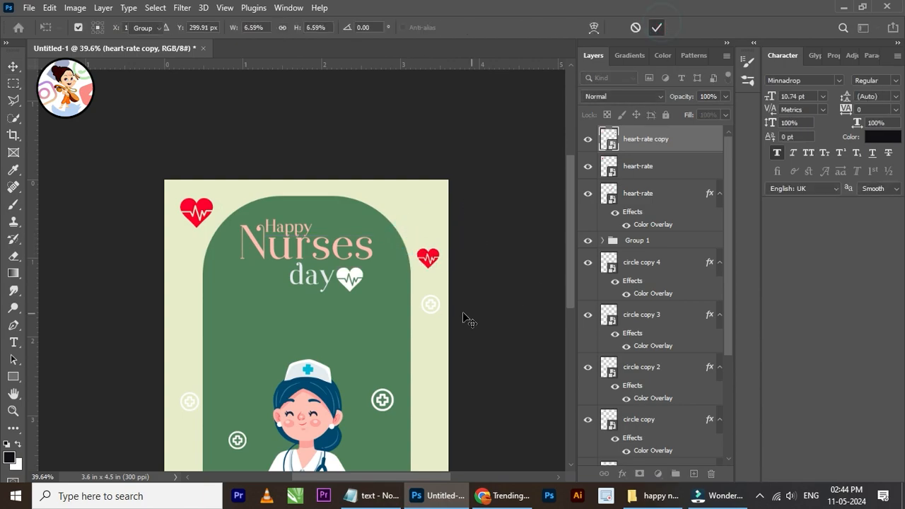
key(Return)
Step: Duplicate the right-edge circle icon twice, placing one copy in the poster's upper-right corner and one inside the arch left of "day"
right_click(429, 302)
click(449, 309)
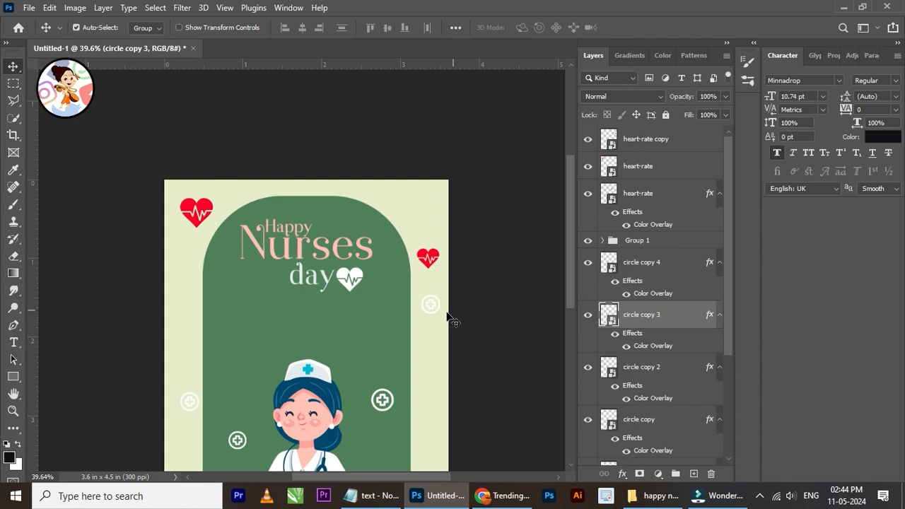
drag(435, 313, 430, 202)
key(ctrl)
scroll(346, 219, down, 4)
scroll(303, 258, up, 2)
drag(375, 268, 324, 169)
scroll(296, 140, up, 4)
Step: Duplicate the small red heart at the right edge and place the copy on the arch's upper-left curve above "Happy"
right_click(435, 205)
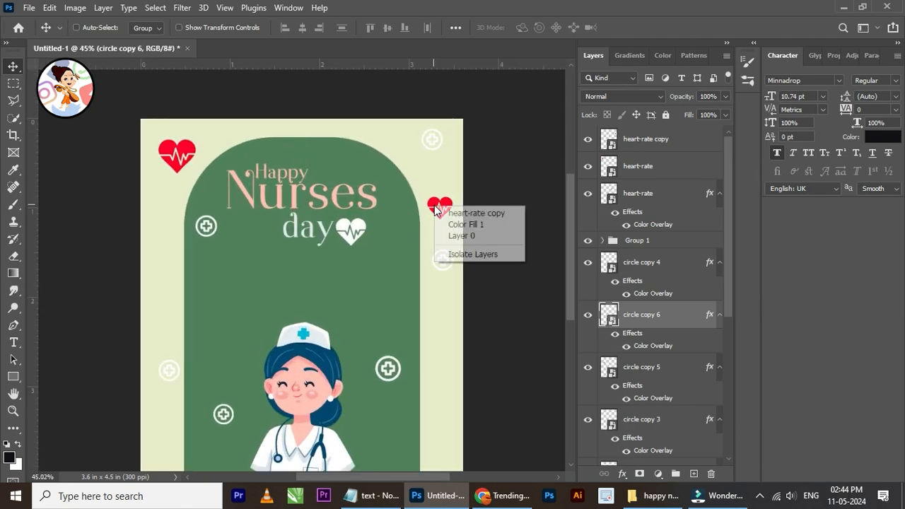
click(438, 205)
right_click(439, 204)
click(456, 209)
key(ctrl+j)
drag(438, 205, 241, 137)
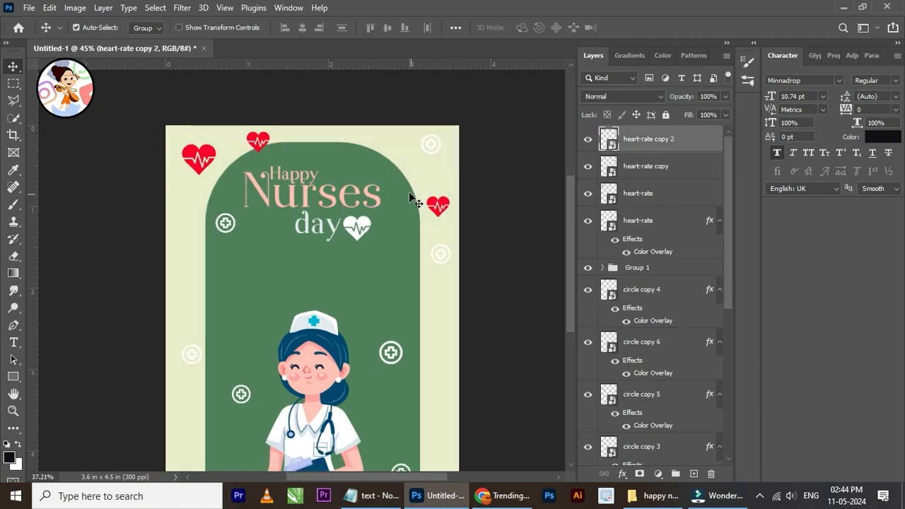
Step: Duplicate the small red heart to the poster's left edge above the circle icon and reduce the copy's opacity to 61%
scroll(408, 194, up, 1)
key(ctrl+j)
drag(258, 139, 180, 319)
scroll(286, 245, down, 6)
scroll(285, 247, up, 3)
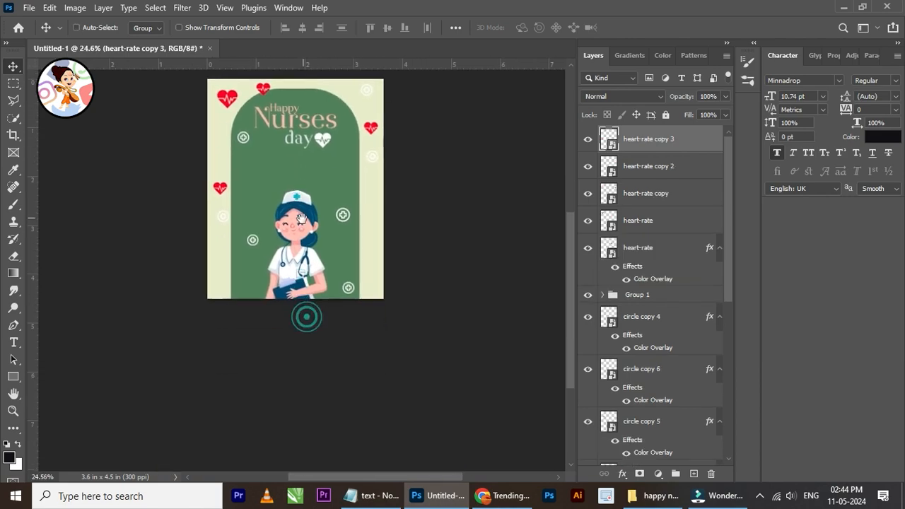
scroll(223, 115, up, 2)
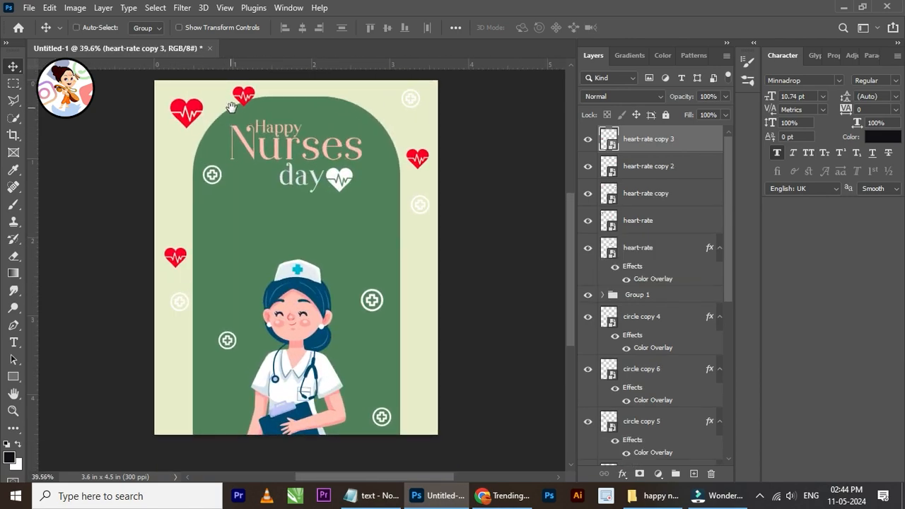
drag(255, 178, 249, 191)
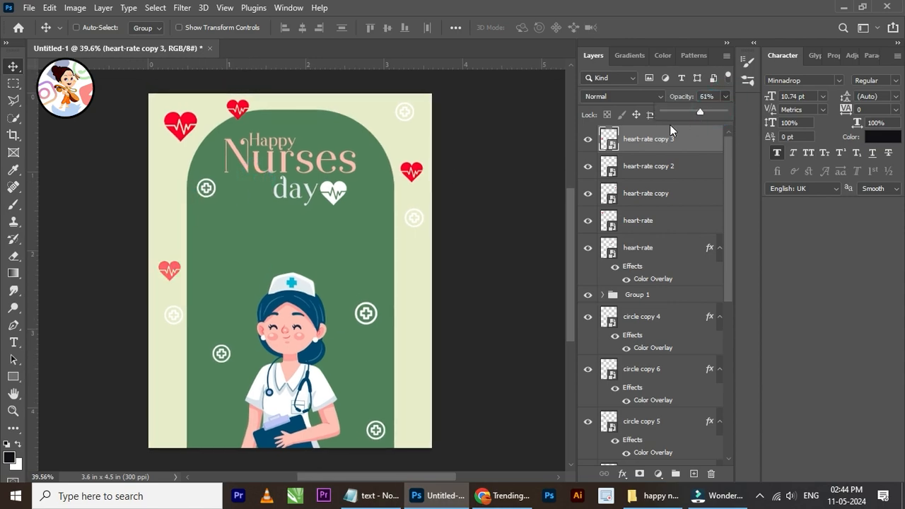
Step: Shrink the large red heart in the poster's upper-left corner slightly
scroll(185, 139, up, 3)
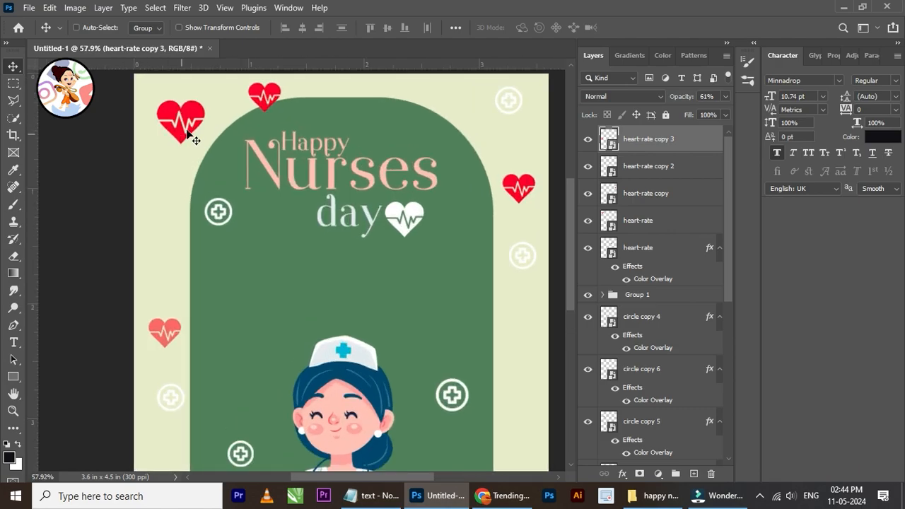
right_click(188, 125)
click(201, 132)
scroll(199, 130, down, 1)
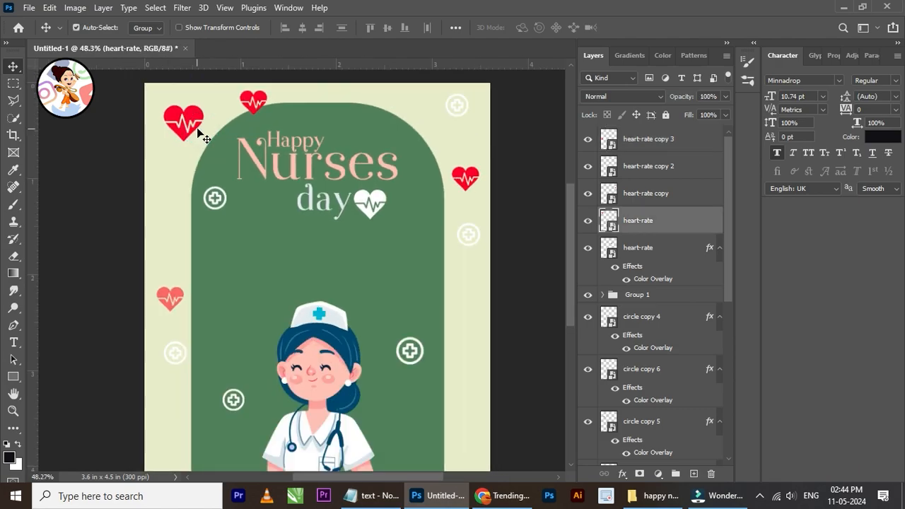
key(ctrl+t)
drag(204, 105, 188, 129)
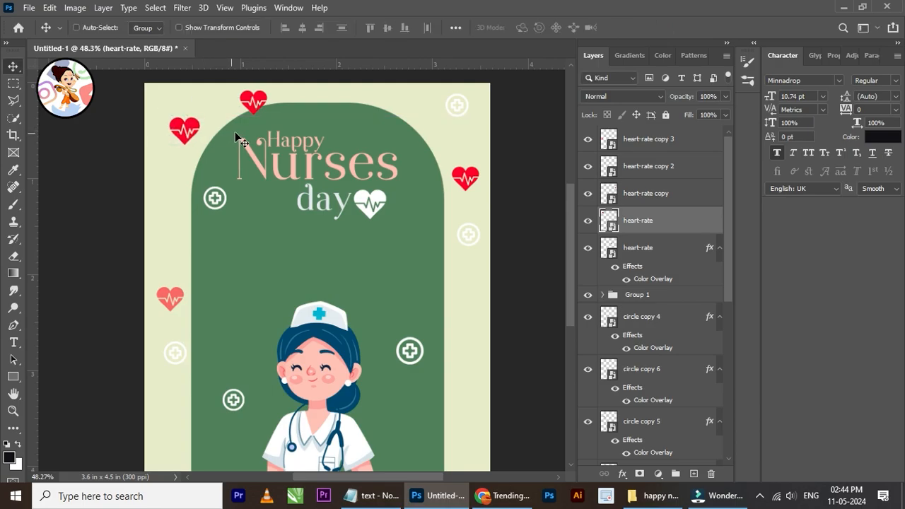
scroll(324, 174, down, 3)
scroll(330, 203, up, 1)
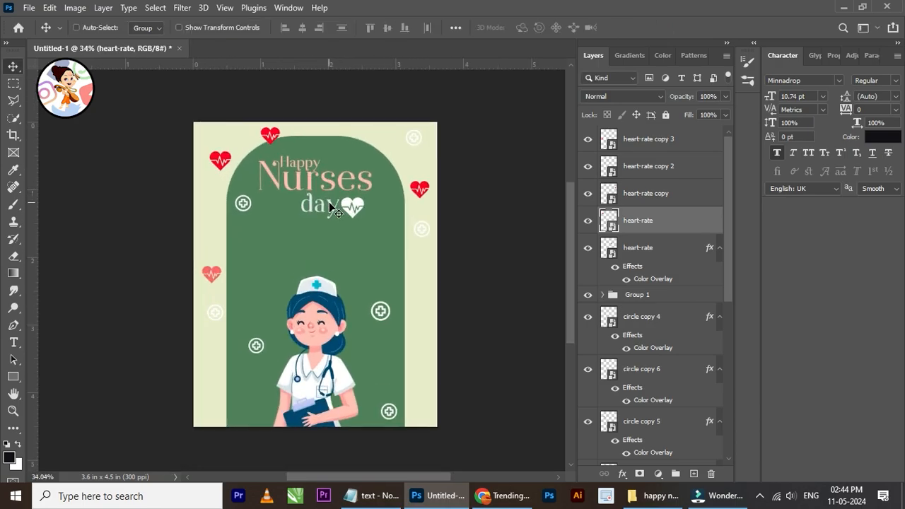
Step: Move the circle icon at the right of the nurse's face down beside her shoulder
scroll(333, 322, up, 2)
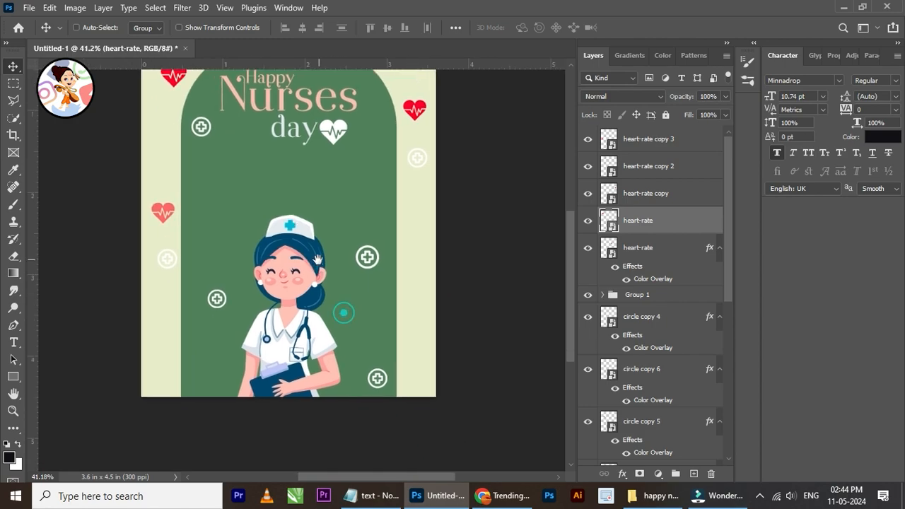
right_click(372, 260)
click(380, 265)
right_click(361, 259)
click(374, 266)
right_click(358, 258)
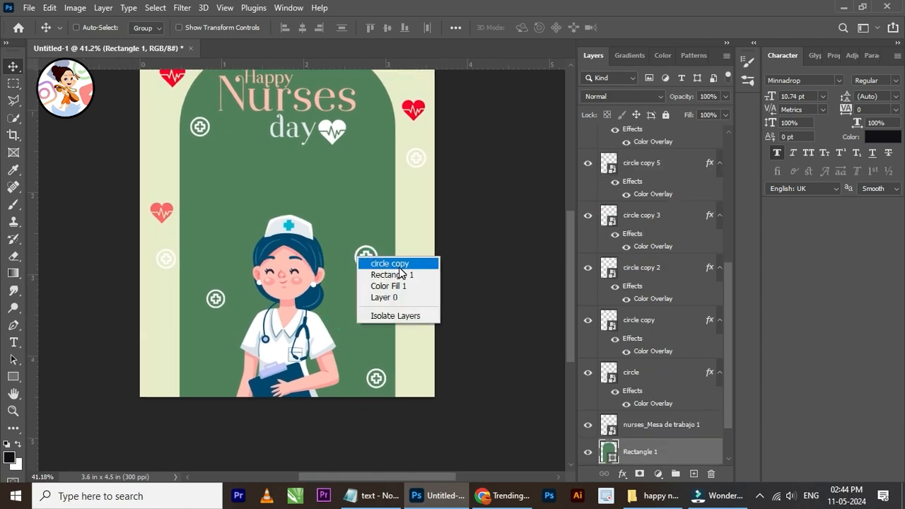
click(395, 264)
drag(369, 259, 370, 327)
scroll(354, 261, down, 1)
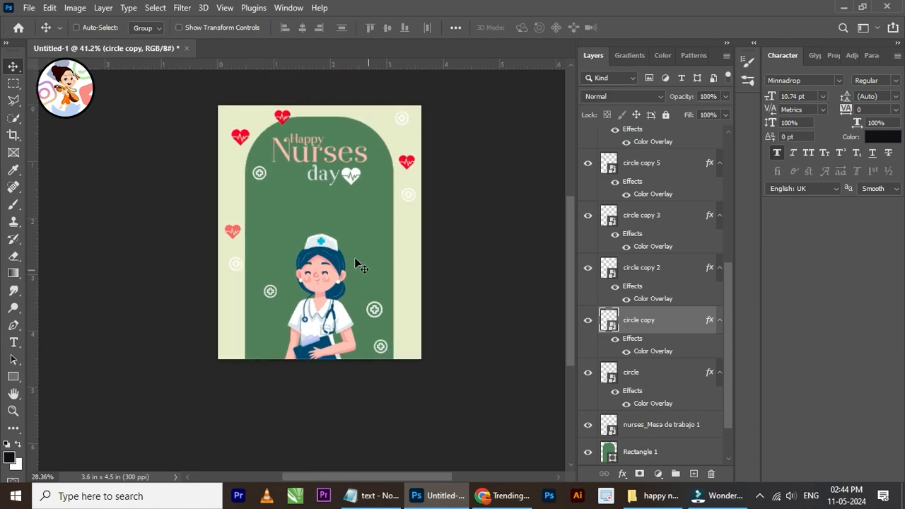
Step: Duplicate the circle icon beside the nurse's shoulder, shrink the copy and place it in the arch above the end of "Nurses"
drag(361, 328, 402, 335)
scroll(381, 126, up, 1)
scroll(392, 333, up, 3)
scroll(391, 332, up, 1)
key(ctrl+t)
click(656, 27)
drag(404, 369, 347, 289)
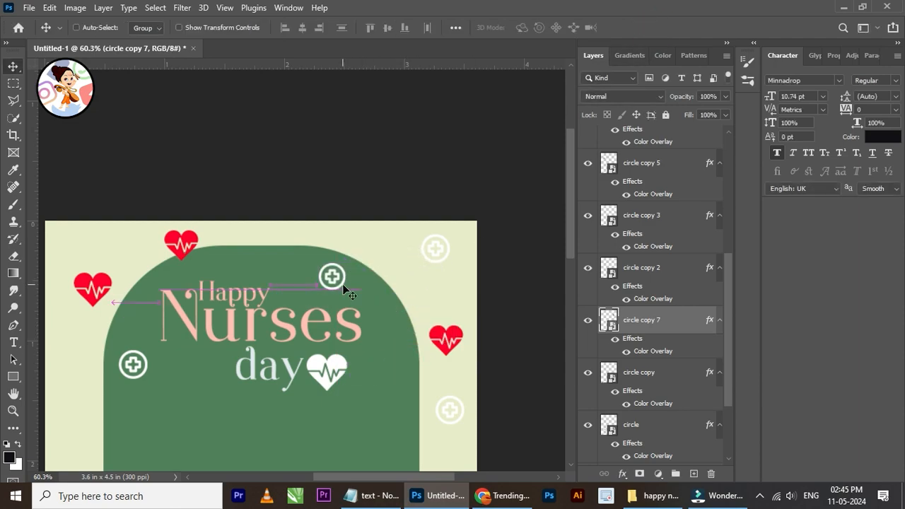
scroll(335, 295, down, 9)
scroll(323, 335, up, 2)
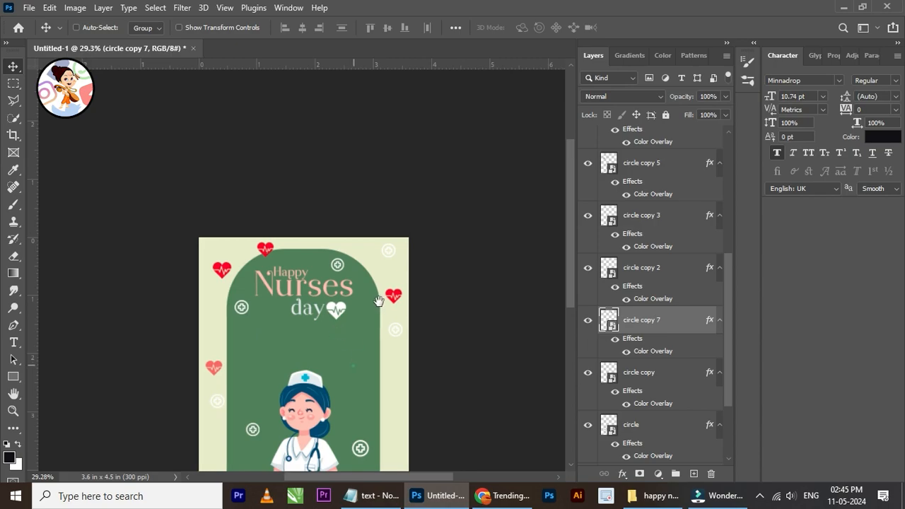
drag(332, 315, 347, 210)
scroll(347, 212, up, 2)
drag(357, 316, 345, 270)
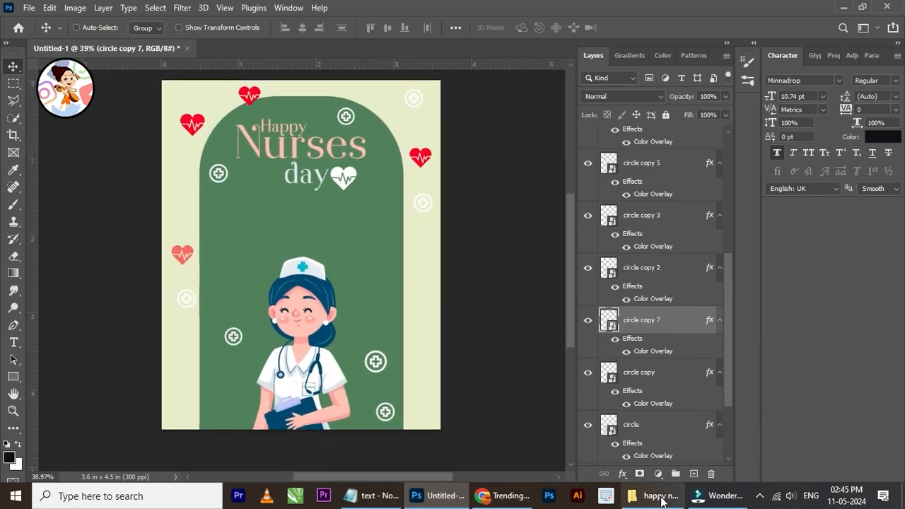
Step: Place the pharmacy cross image from the happy nurses day folder at the poster's left edge, scaled to 13.75%
click(654, 495)
click(532, 237)
drag(590, 133, 376, 275)
drag(440, 254, 217, 255)
click(656, 27)
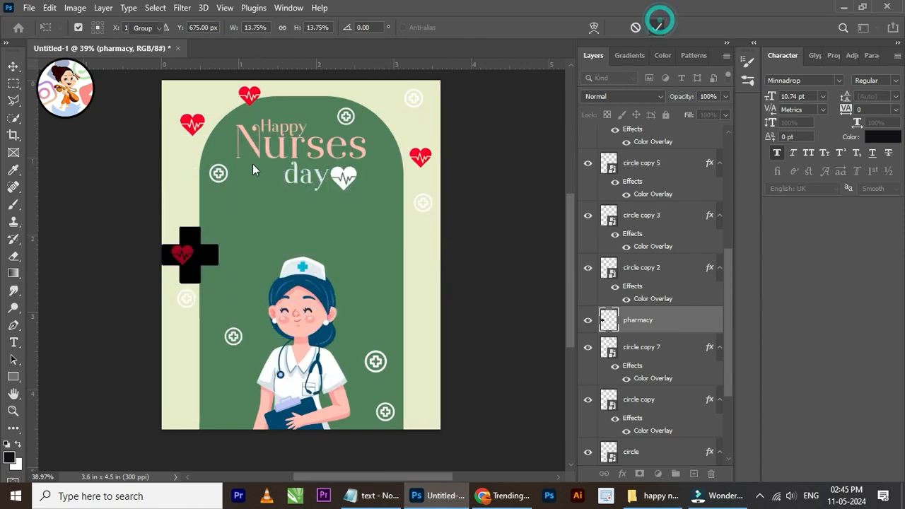
Step: Delete the circle icon inside the arch left of "day"
scroll(288, 158, up, 3)
drag(276, 160, 276, 185)
right_click(206, 212)
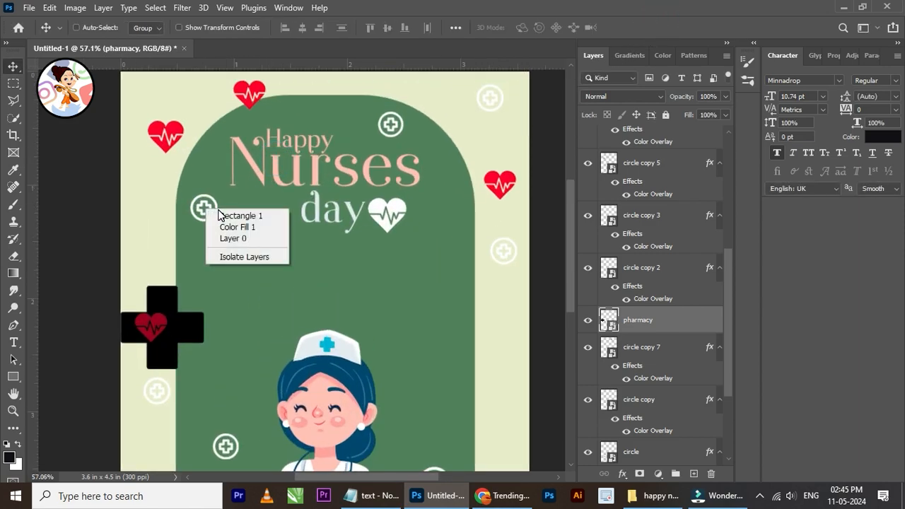
right_click(201, 212)
click(215, 217)
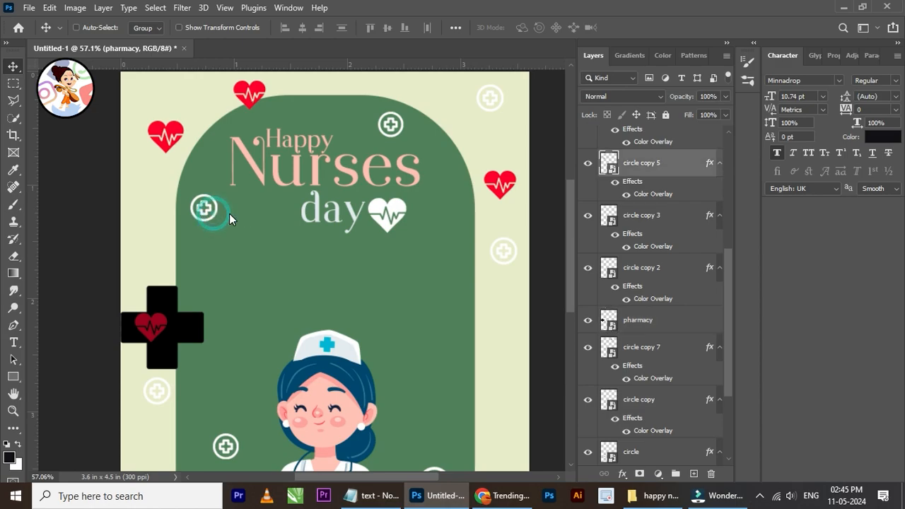
key(Delete)
Step: Delete the circle icon above the end of "Nurses"
right_click(393, 126)
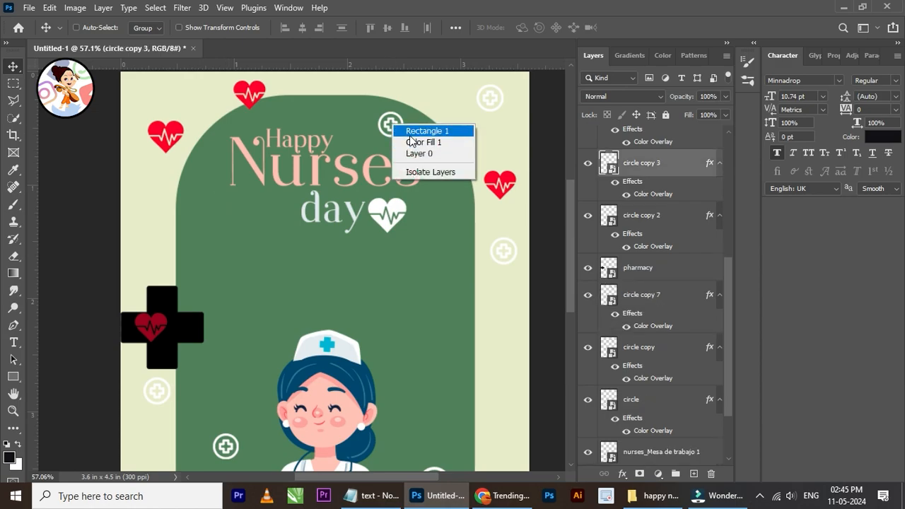
right_click(390, 122)
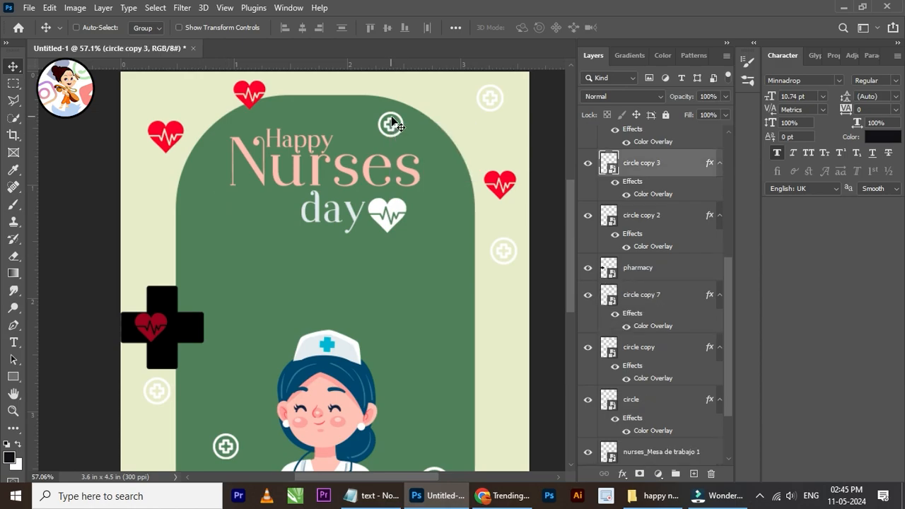
right_click(387, 123)
right_click(387, 124)
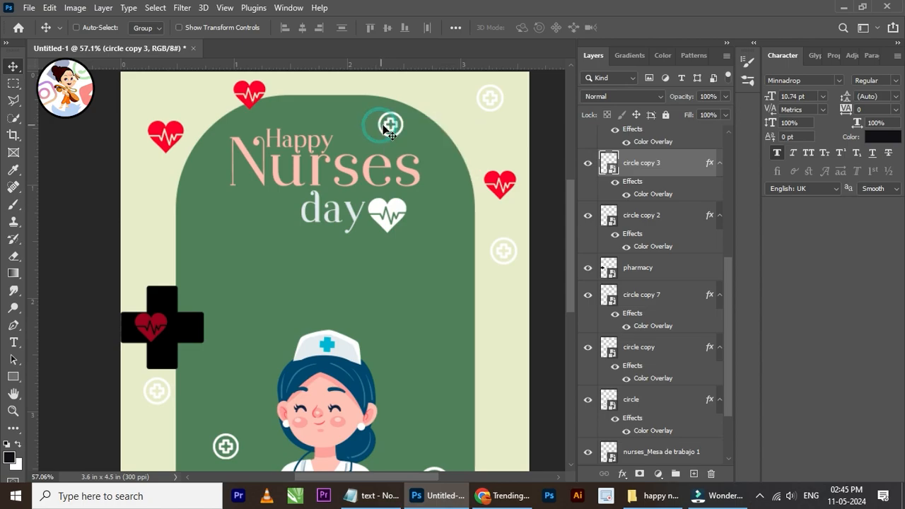
scroll(383, 121, up, 3)
right_click(407, 128)
click(426, 123)
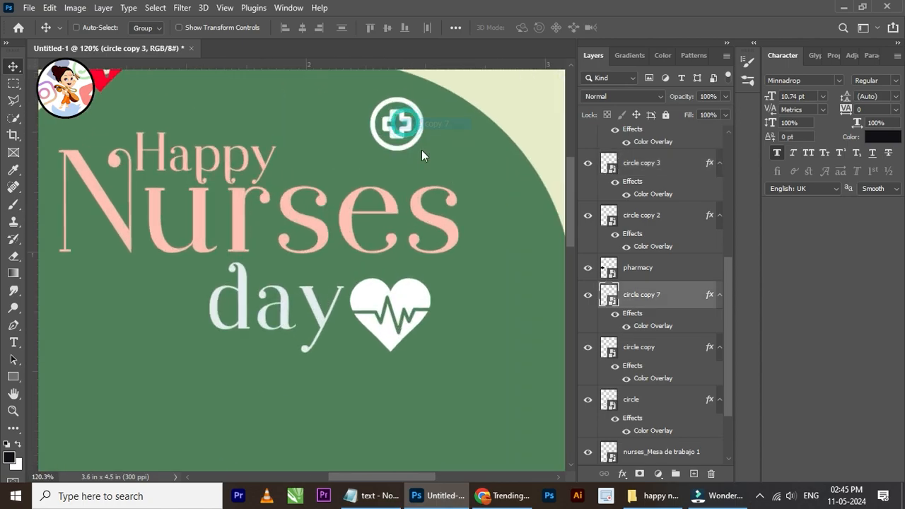
key(Delete)
Step: Apply a white Color Overlay at 100% opacity to the pharmacy cross
scroll(419, 159, down, 4)
right_click(280, 276)
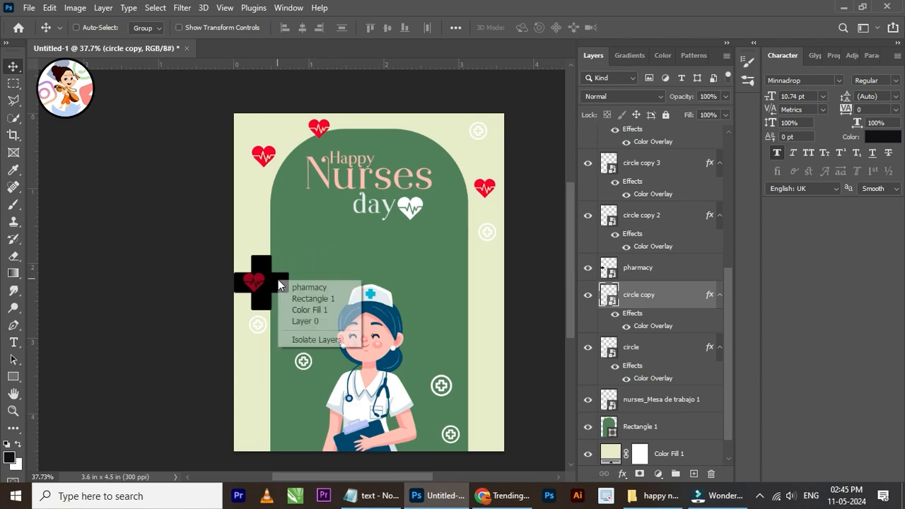
click(288, 287)
scroll(289, 287, up, 1)
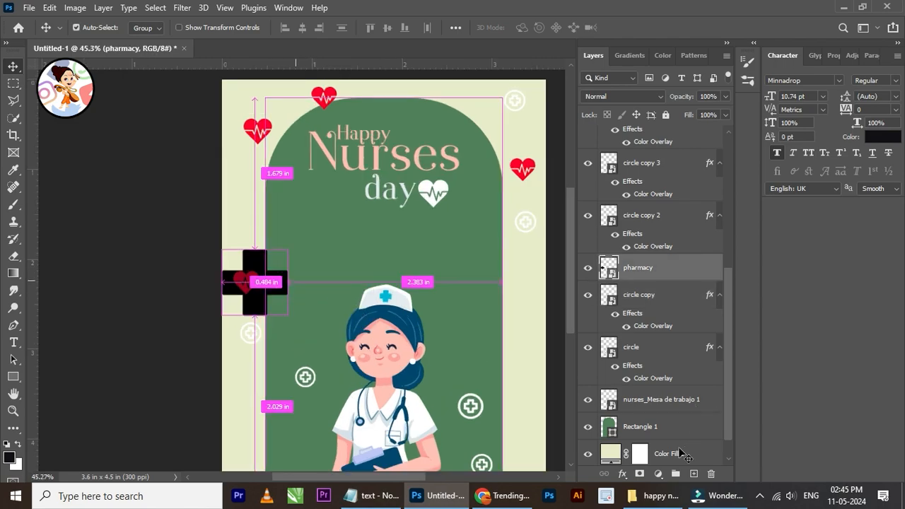
click(625, 480)
click(672, 424)
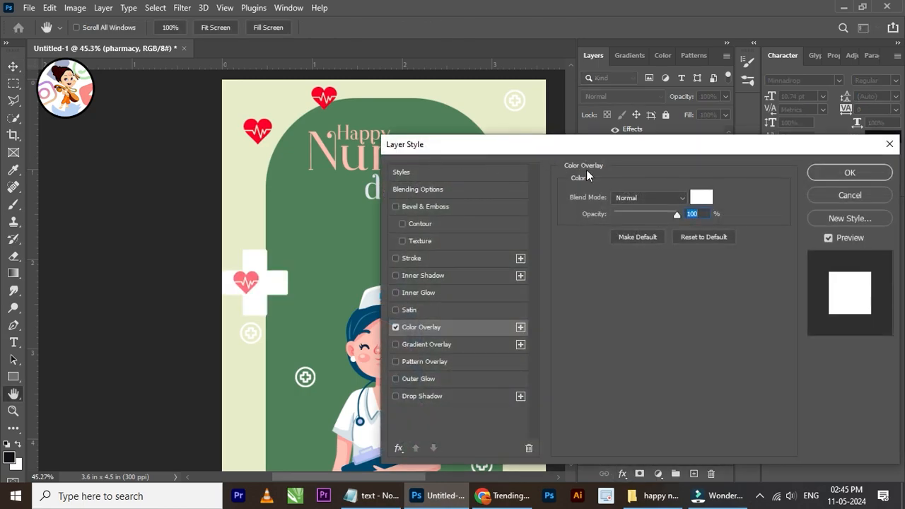
click(881, 179)
Step: Scale the white cross down to about 5.16% and move it into the arch above the end of "Nurses"
scroll(322, 262, up, 1)
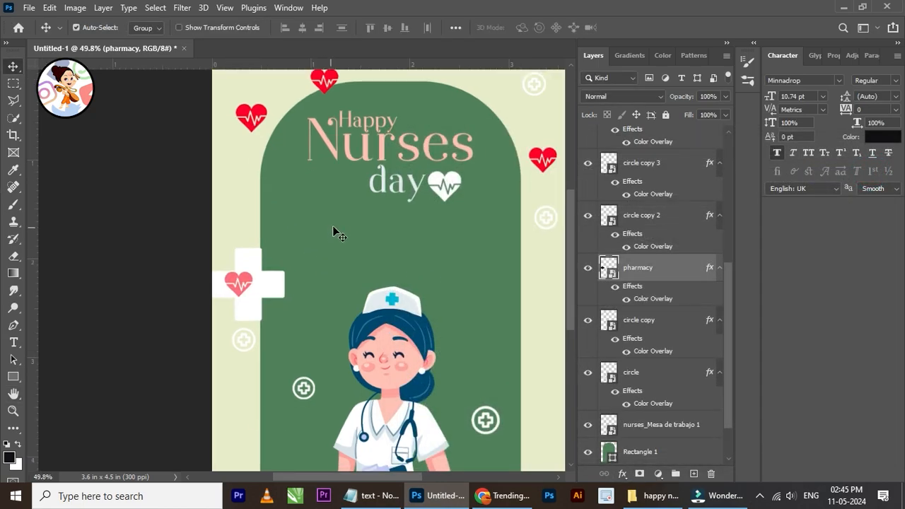
key(ctrl+t)
drag(284, 247, 440, 117)
click(655, 28)
scroll(463, 114, down, 2)
scroll(467, 120, up, 4)
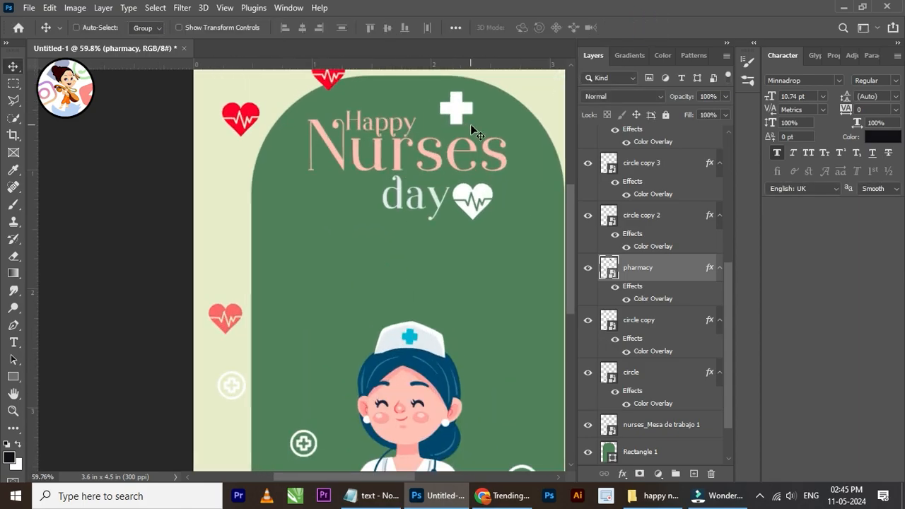
Step: Shrink the white cross above "Nurses" further to about 3.85%
key(ctrl+t)
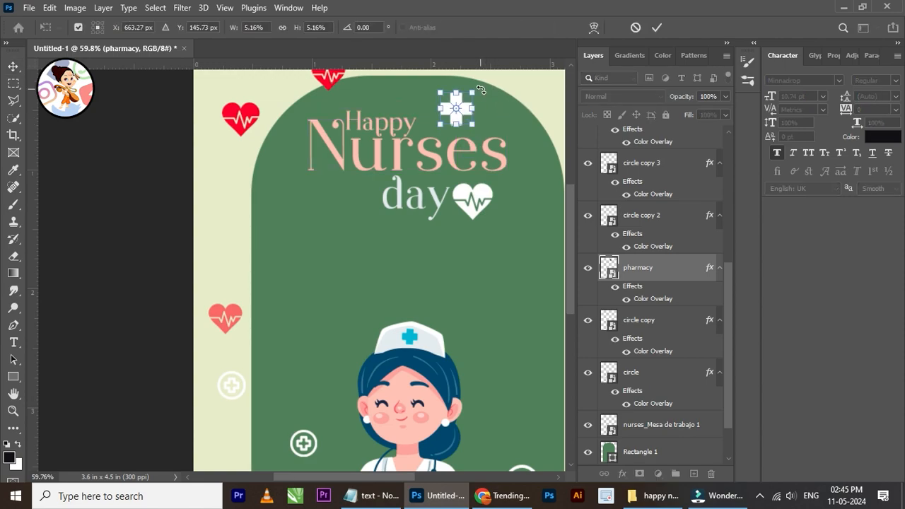
drag(472, 94, 466, 100)
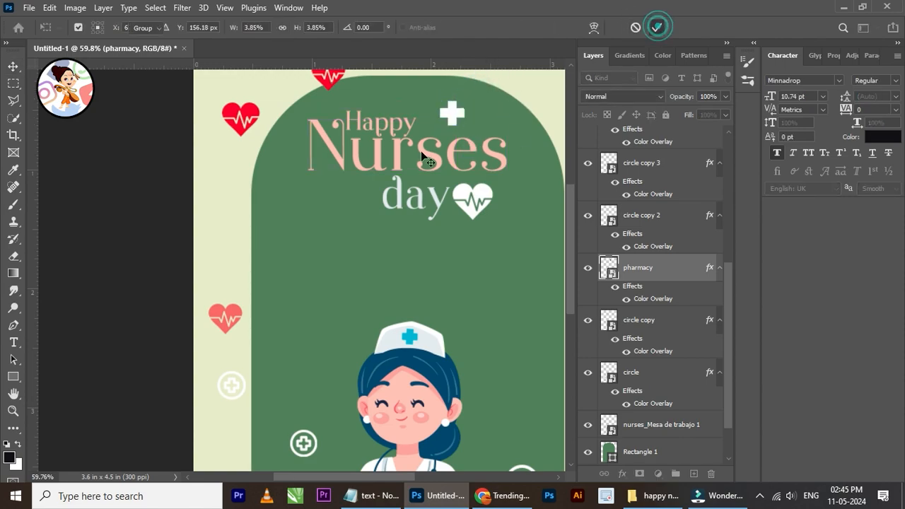
key(Return)
scroll(444, 149, down, 3)
scroll(445, 151, up, 1)
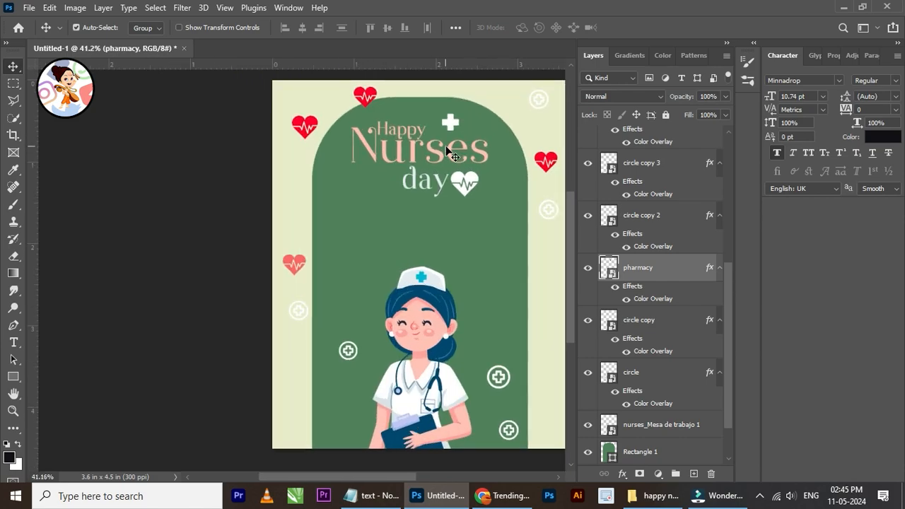
Step: Place copies of the white cross on both sides of the nurse and delete the circle icon right of her shoulder
drag(446, 146, 351, 407)
drag(418, 362, 537, 217)
right_click(510, 289)
click(531, 295)
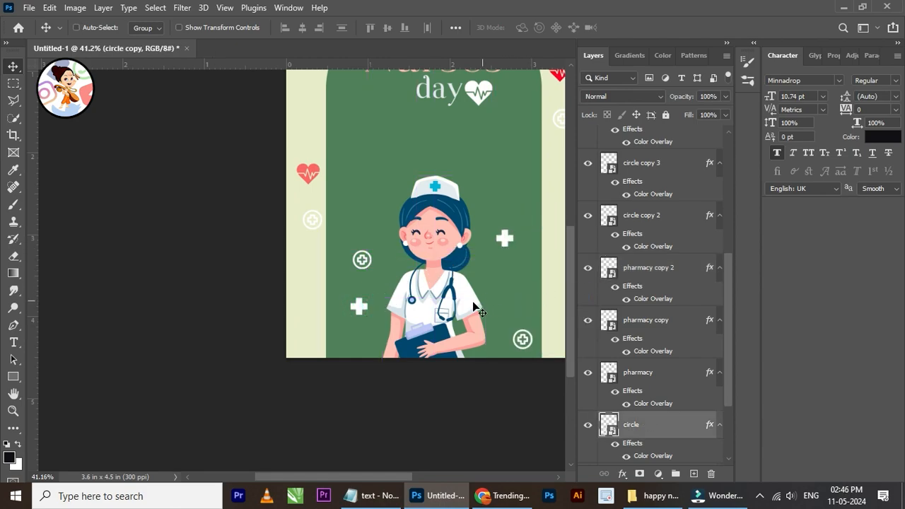
Step: Move the white cross right of the nurse's face down beside her shoulder
scroll(475, 305, down, 5)
scroll(487, 300, up, 4)
right_click(495, 295)
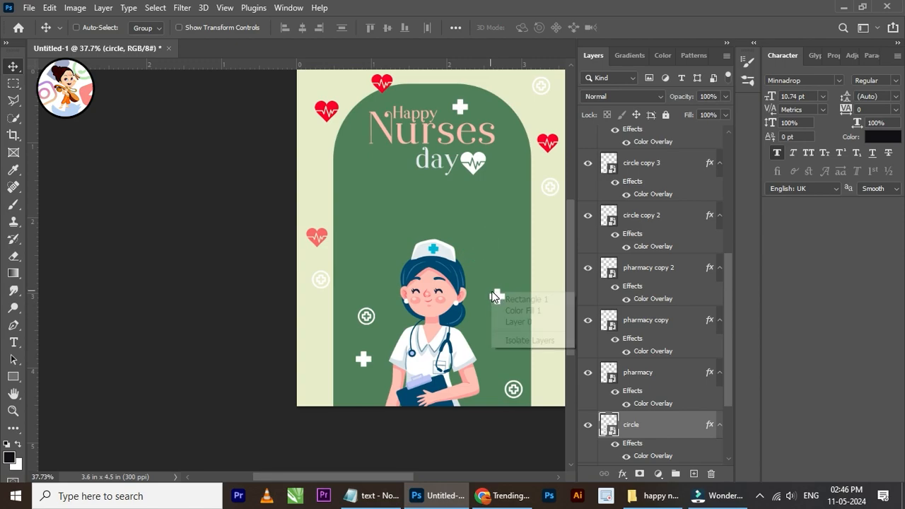
click(493, 290)
scroll(498, 300, up, 3)
right_click(493, 295)
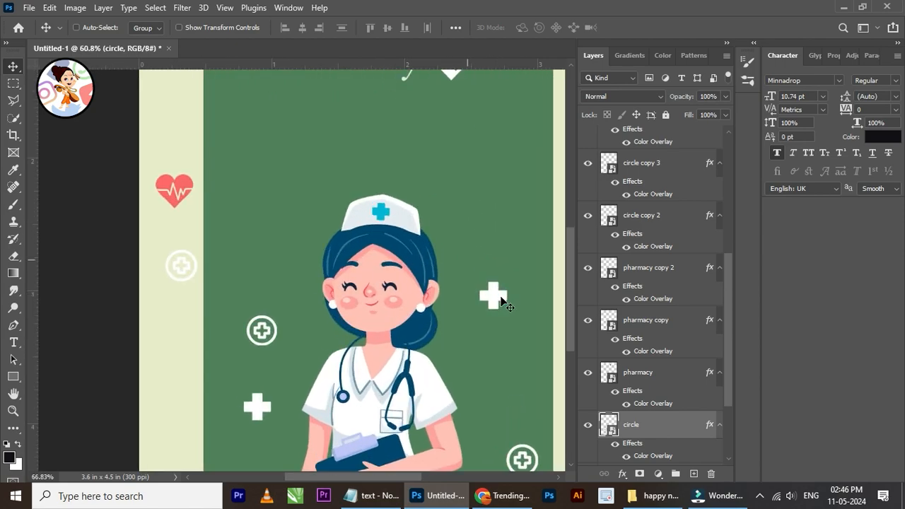
click(496, 302)
drag(495, 302, 506, 379)
Step: Duplicate the cross beside the nurse's right-hand shoulder and place the copy on the cream background outside the arch's upper-right curve
scroll(445, 205, down, 3)
scroll(431, 148, up, 1)
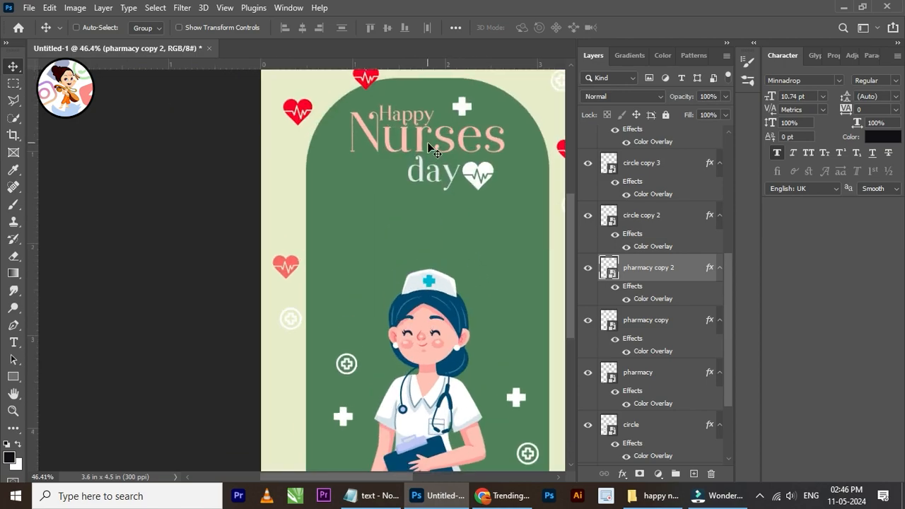
drag(449, 230, 408, 289)
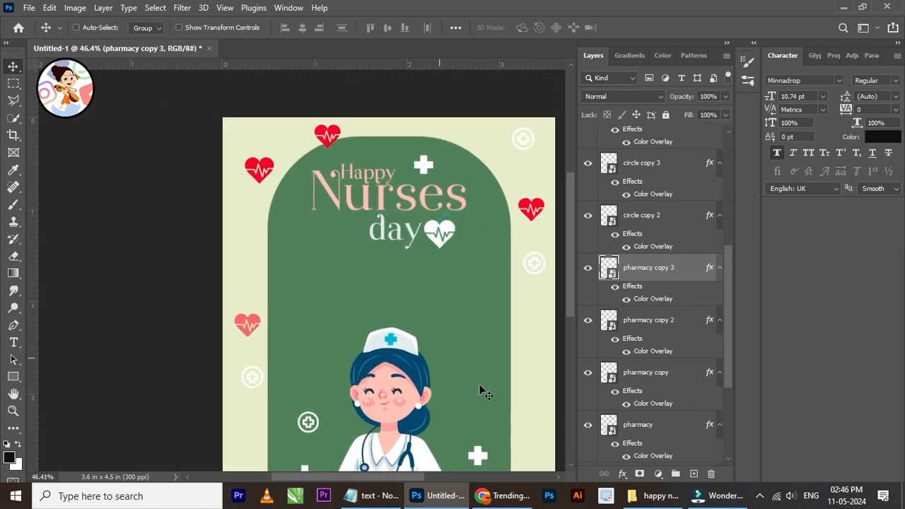
drag(477, 454, 475, 134)
scroll(468, 204, down, 3)
Step: Duplicate the upper-right cross and place the copy on the poster's left cream border above the pink heart
key(ctrl+j)
drag(478, 166, 299, 243)
scroll(404, 253, down, 2)
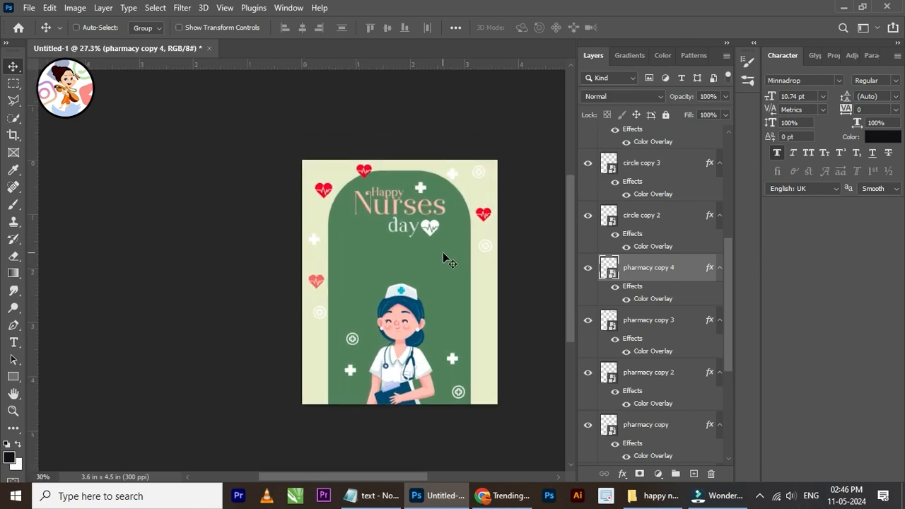
scroll(444, 258, up, 2)
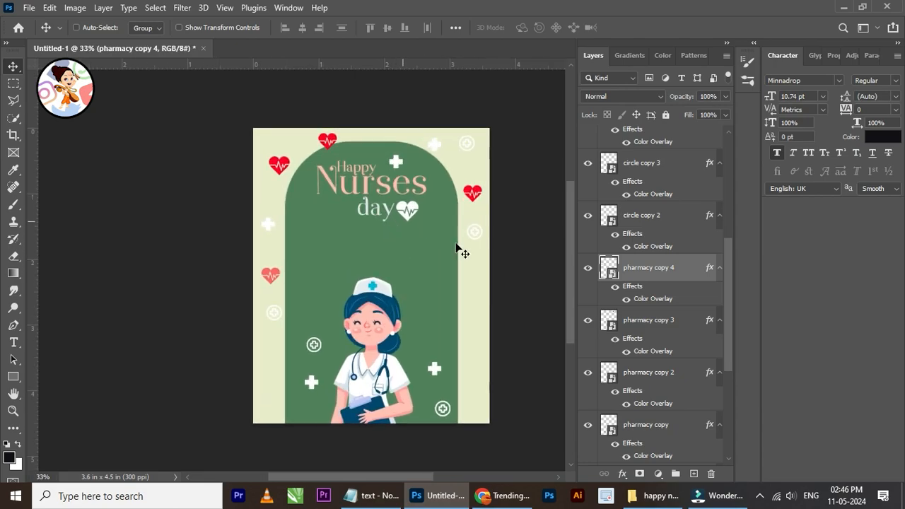
Step: Change the left-border cross's Color Overlay to the arch's green, 588157
click(620, 473)
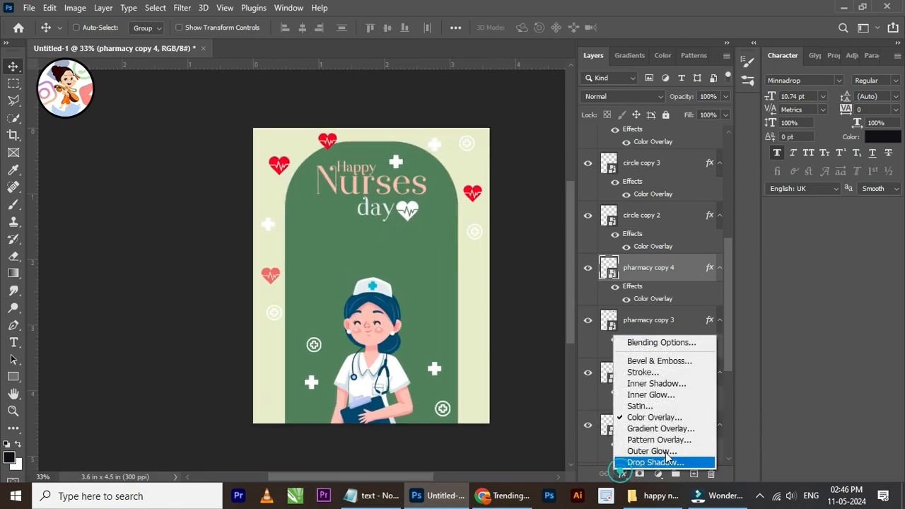
click(677, 417)
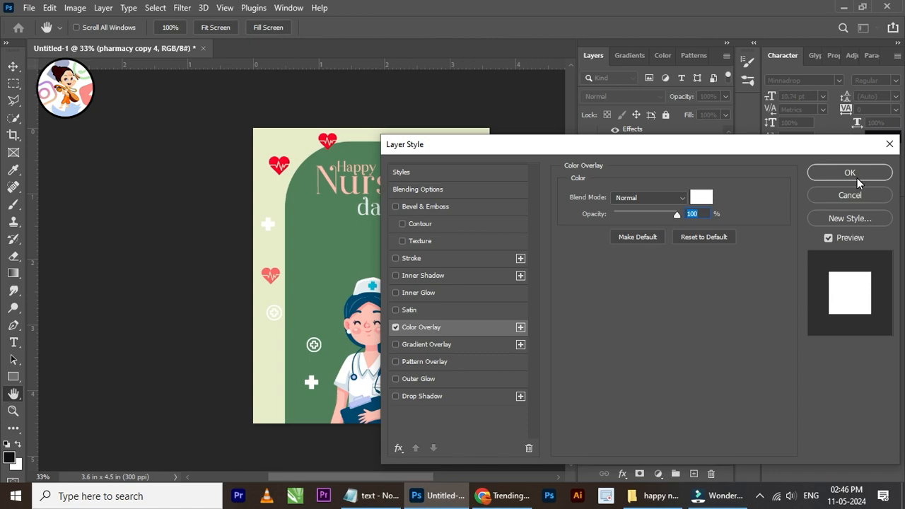
click(708, 196)
click(345, 232)
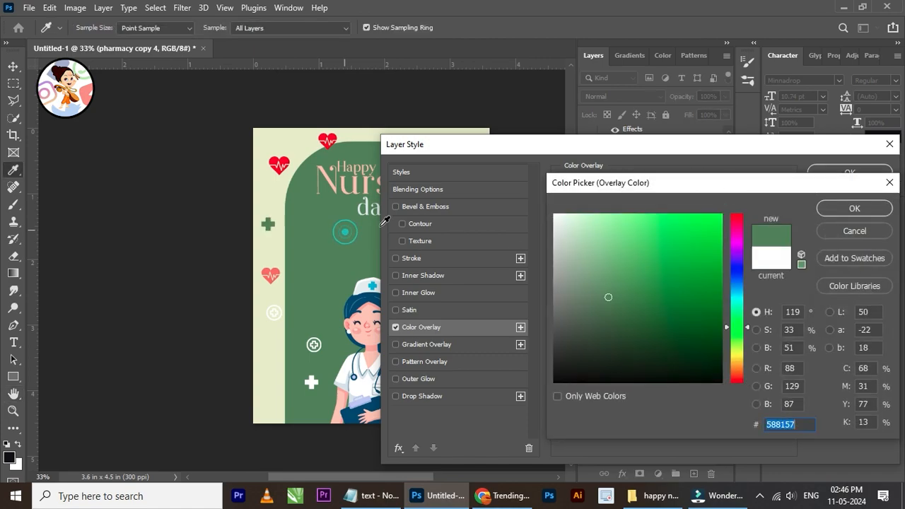
click(852, 209)
click(851, 173)
Step: Change the Color Overlay of the cross outside the arch's upper-right curve to the arch green, 588157
scroll(338, 205, up, 2)
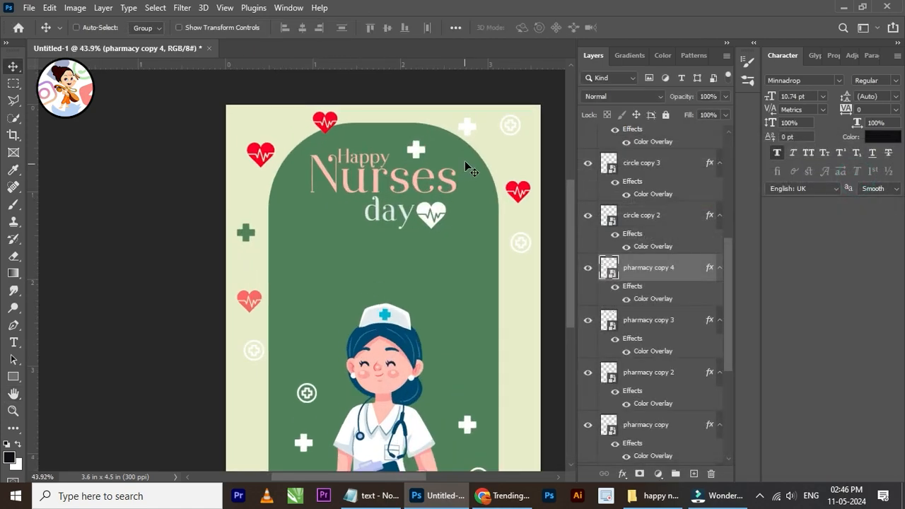
right_click(467, 130)
click(485, 133)
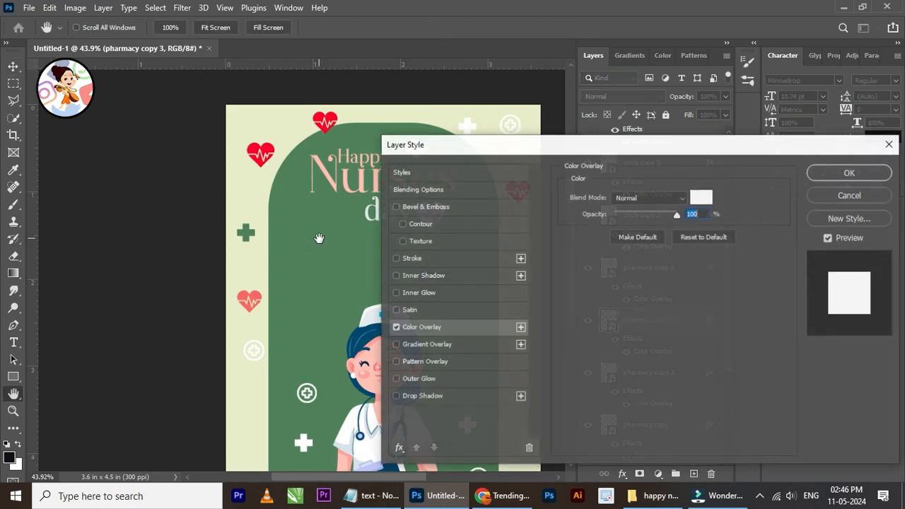
click(695, 200)
click(299, 255)
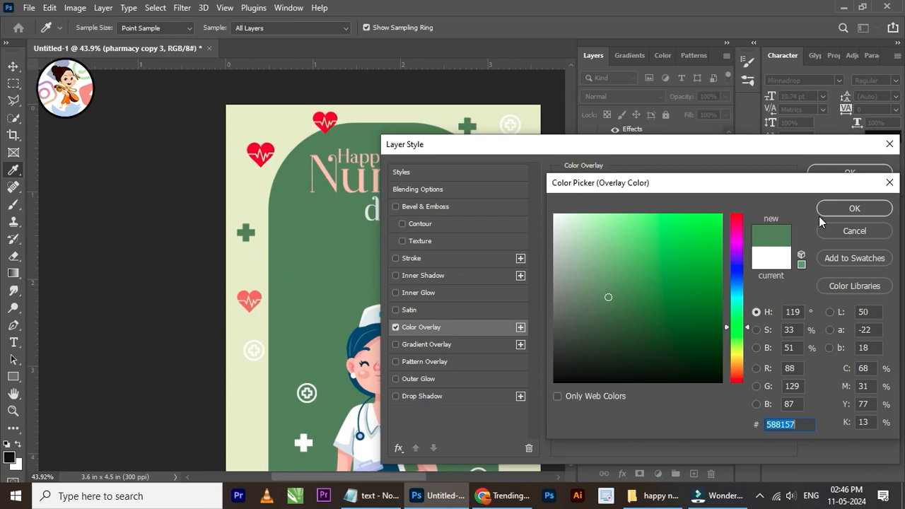
click(831, 212)
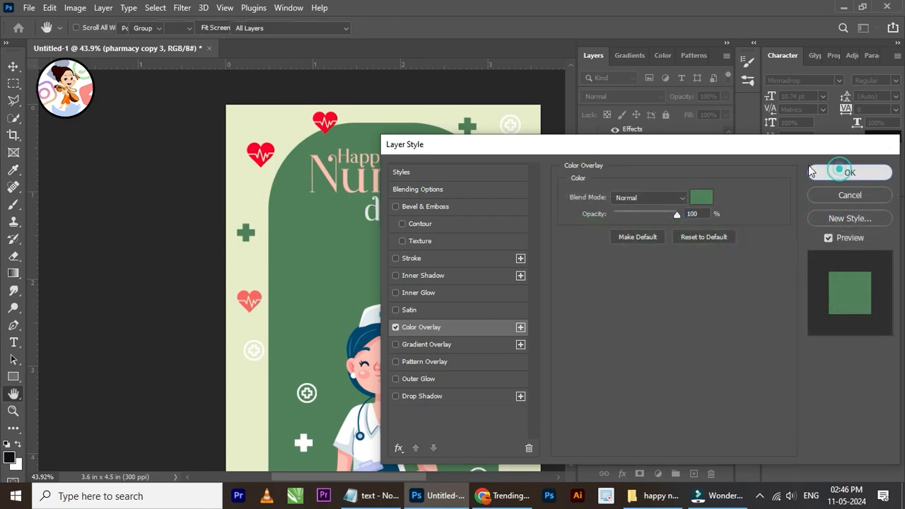
click(826, 170)
Step: Lower the opacity of the upper-right green cross to 53%
scroll(316, 266, down, 4)
scroll(329, 276, up, 3)
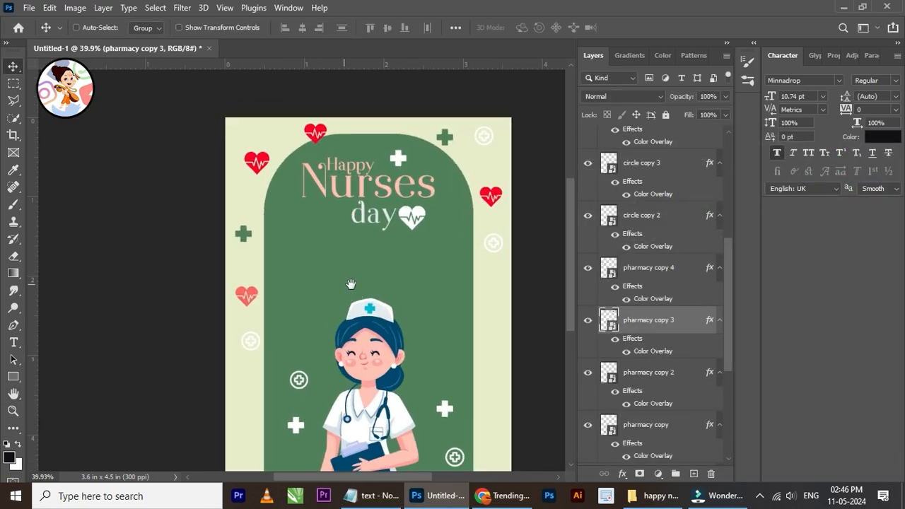
drag(432, 319, 423, 303)
click(725, 96)
drag(726, 111, 695, 120)
click(499, 138)
scroll(299, 209, down, 3)
scroll(343, 272, up, 1)
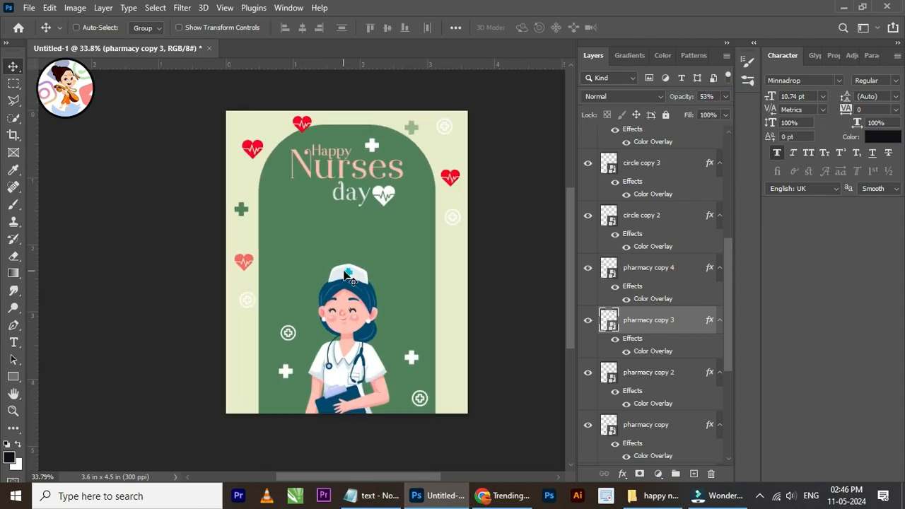
Step: Copy the line "Nurses are the heart of healthcare." from the Notepad text file and return to the poster in Photoshop
key(ctrl)
click(371, 495)
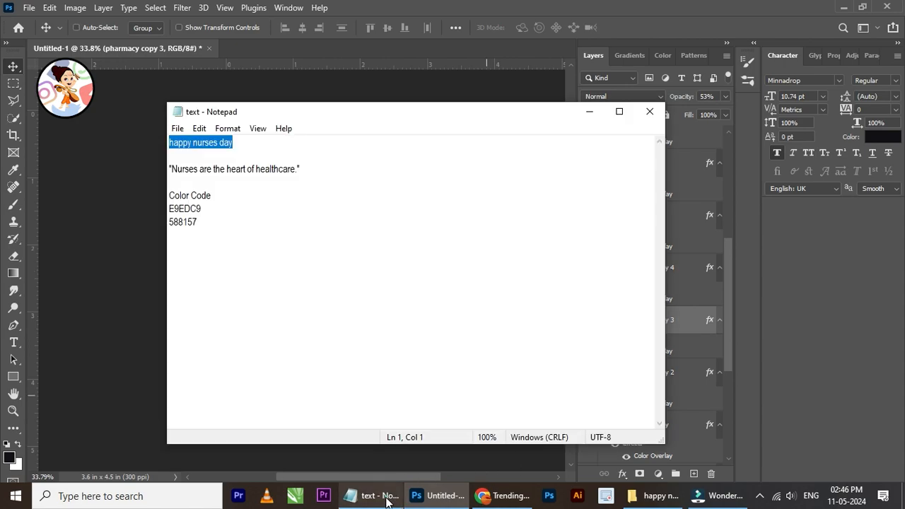
click(341, 168)
key(shift+Home)
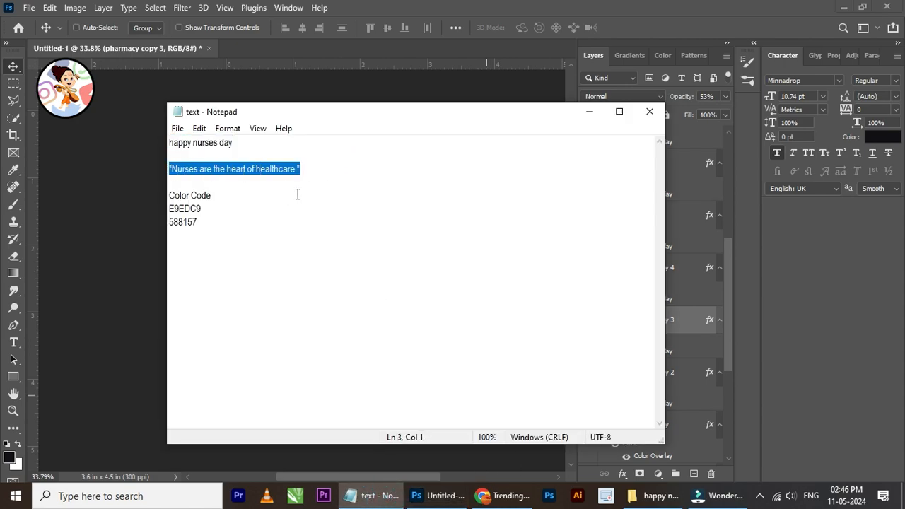
click(438, 495)
Step: Add the copied quote in a text box below "day" inside the arch, using Futura Lt BT Light at 8 pt
scroll(352, 265, up, 2)
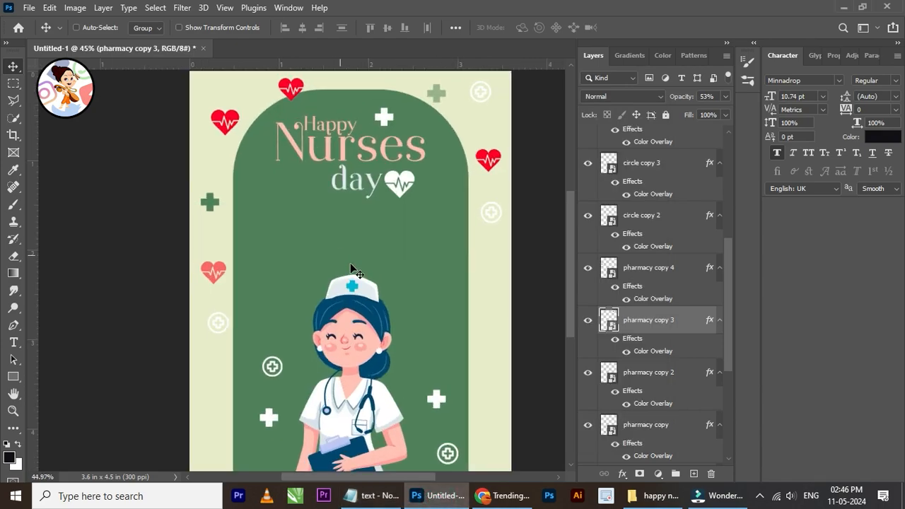
click(19, 342)
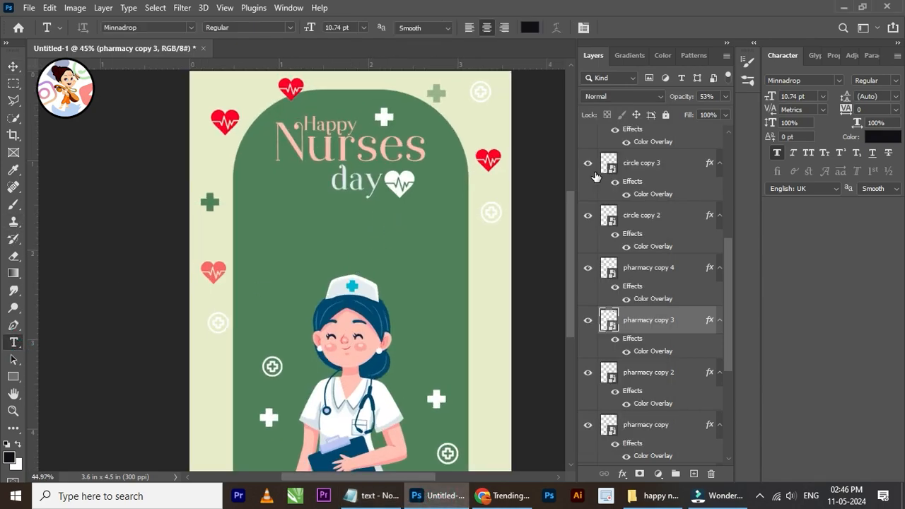
click(838, 81)
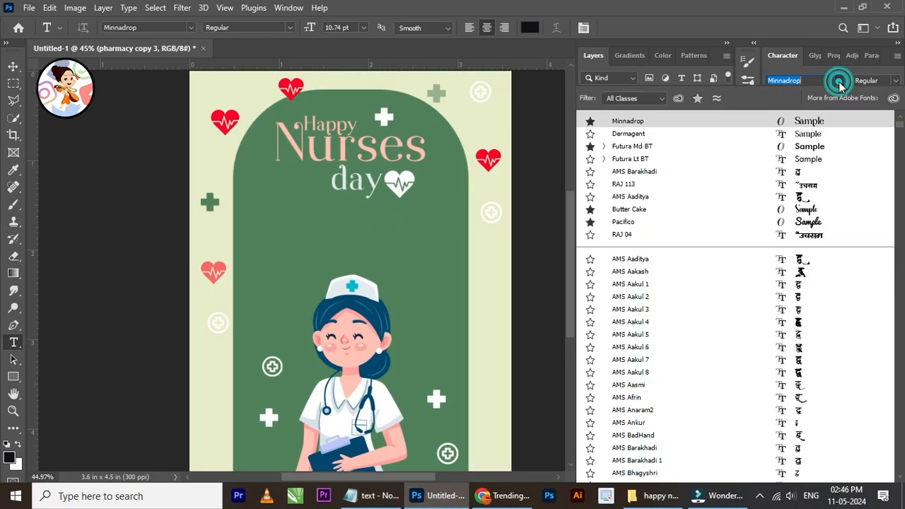
click(810, 160)
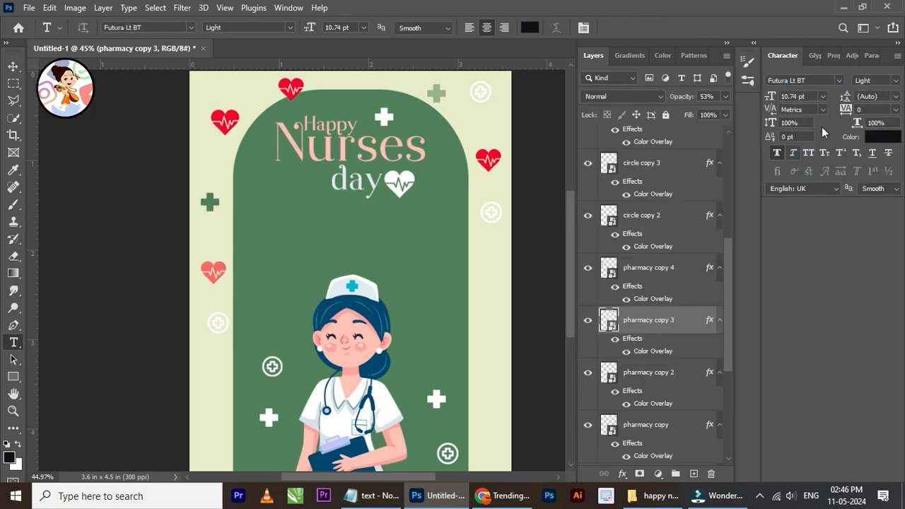
text(8)
drag(282, 212, 416, 242)
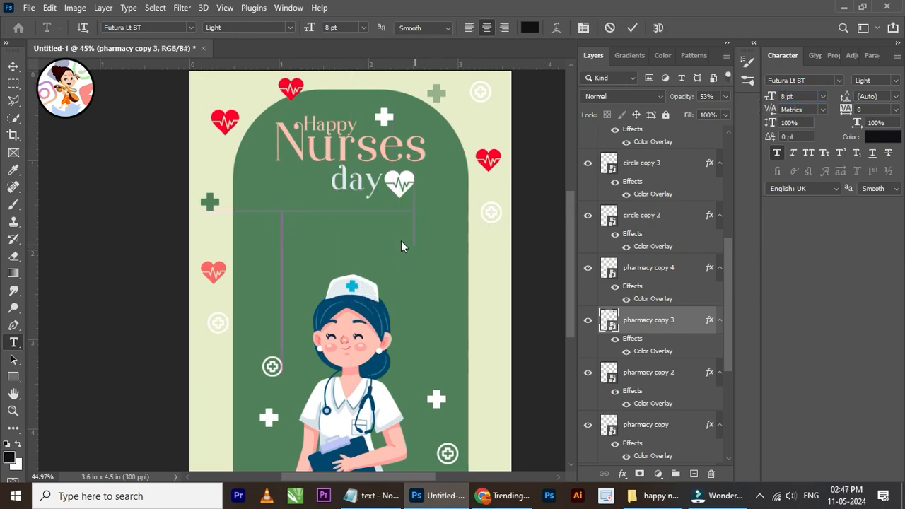
scroll(401, 245, up, 1)
key(ctrl+v)
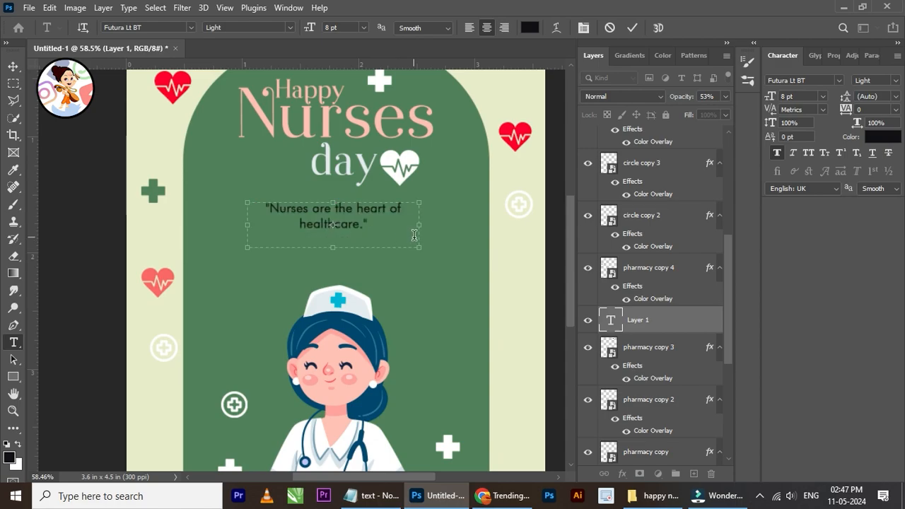
drag(420, 248, 472, 242)
click(13, 66)
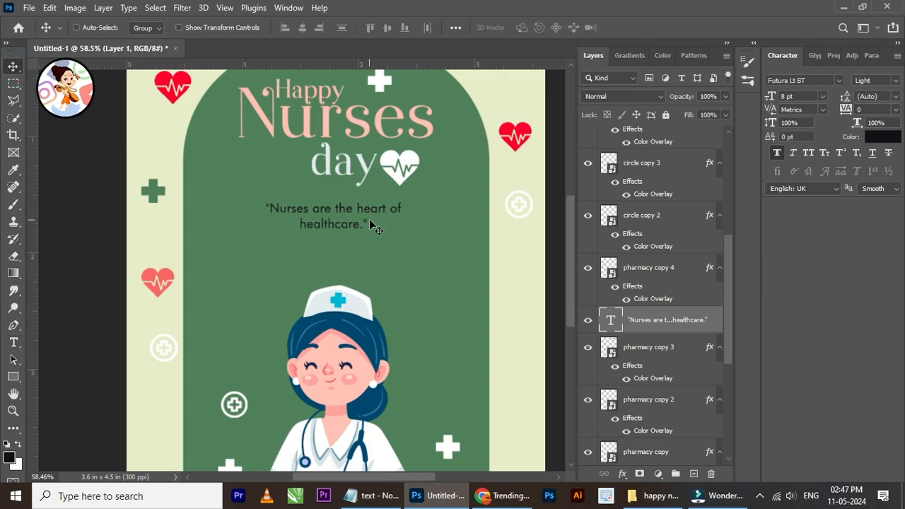
Step: Nudge the quote text slightly down below the heading
scroll(369, 224, down, 1)
key(Up)
key(Up)
key(Up)
key(Up)
key(Up)
key(Down)
key(Down)
key(Down)
key(Down)
key(Down)
key(Down)
key(Down)
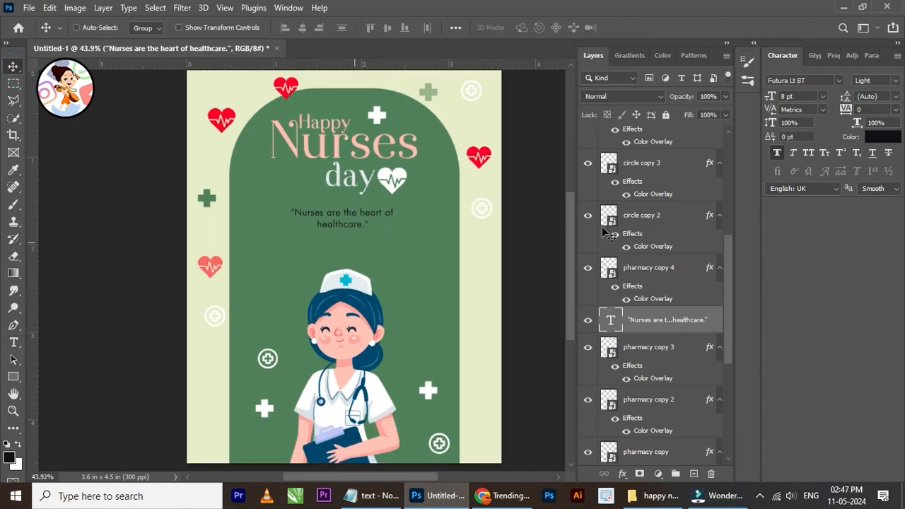
Step: Center the quote horizontally within the green arch and clear the selection
scroll(640, 421, down, 5)
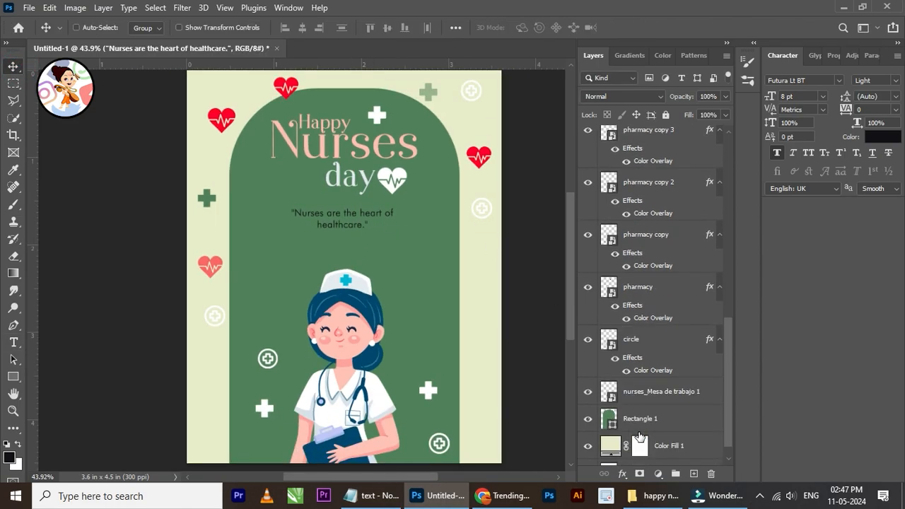
ctrl+click(610, 401)
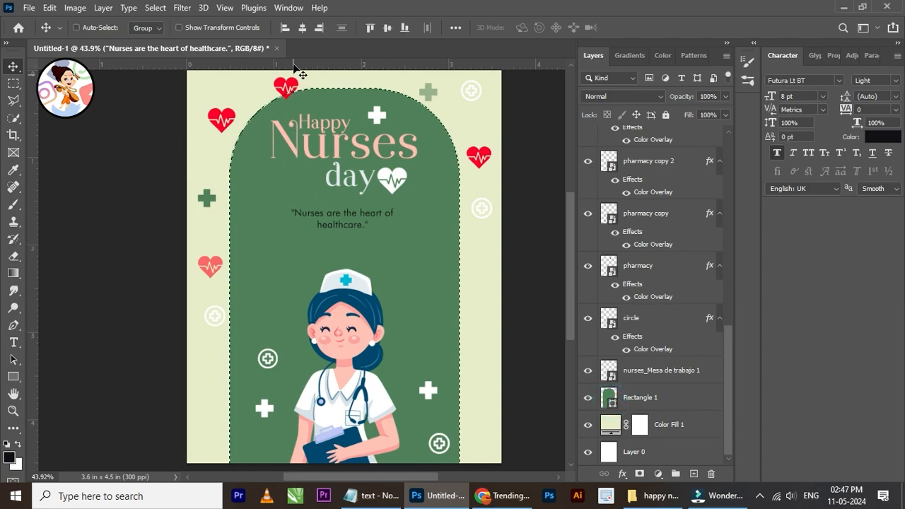
ctrl+click(302, 28)
key(ctrl+d)
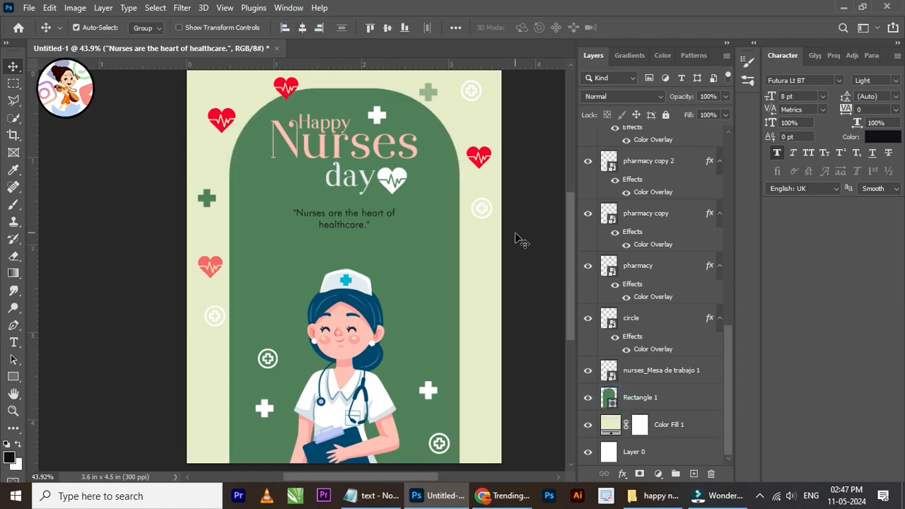
Step: Nudge the quote slightly down and scale it up to 9.34 pt
right_click(356, 209)
click(385, 220)
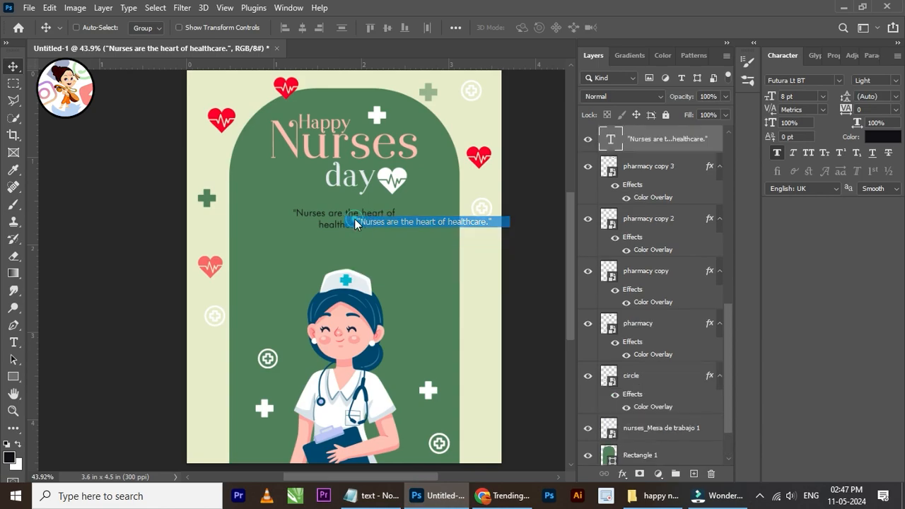
key(shift+Down)
scroll(366, 223, up, 1)
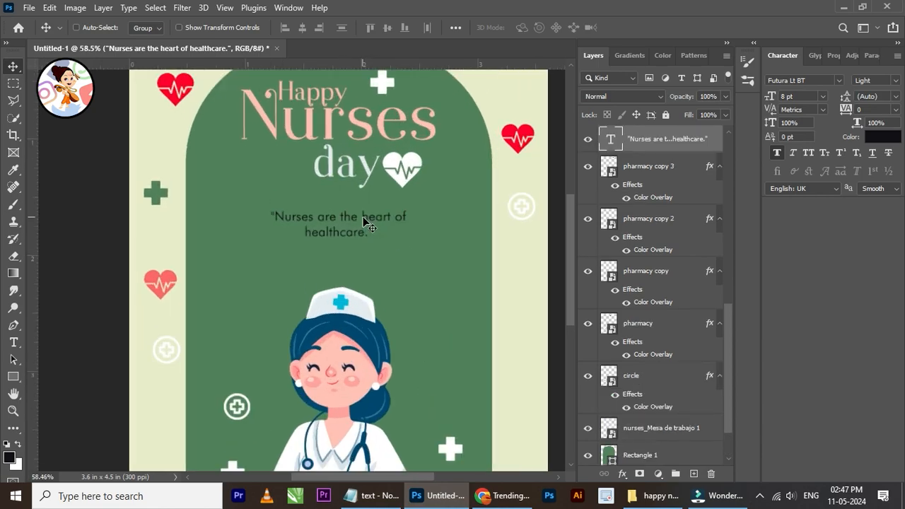
key(ctrl+t)
drag(337, 241, 339, 243)
click(656, 27)
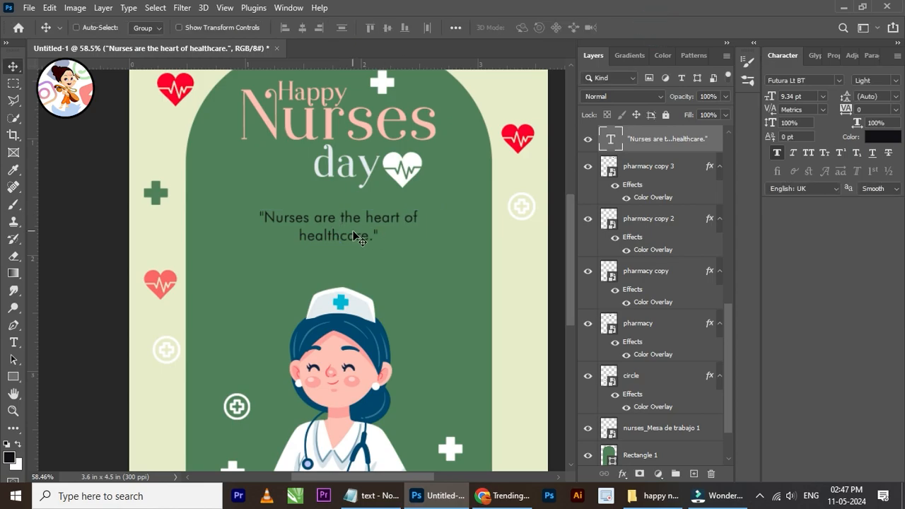
Step: Change the quote's text color to the poster's cream background color
scroll(357, 237, down, 1)
click(882, 137)
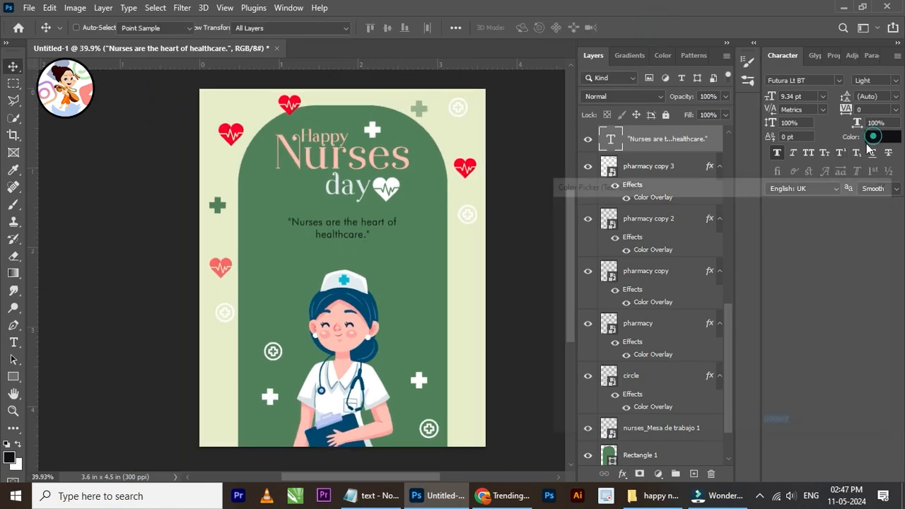
click(444, 131)
click(853, 209)
Step: Move the quote a little closer to the nurse's cap and shift the "Happy Nurses day" heading group slightly down
scroll(388, 226, up, 1)
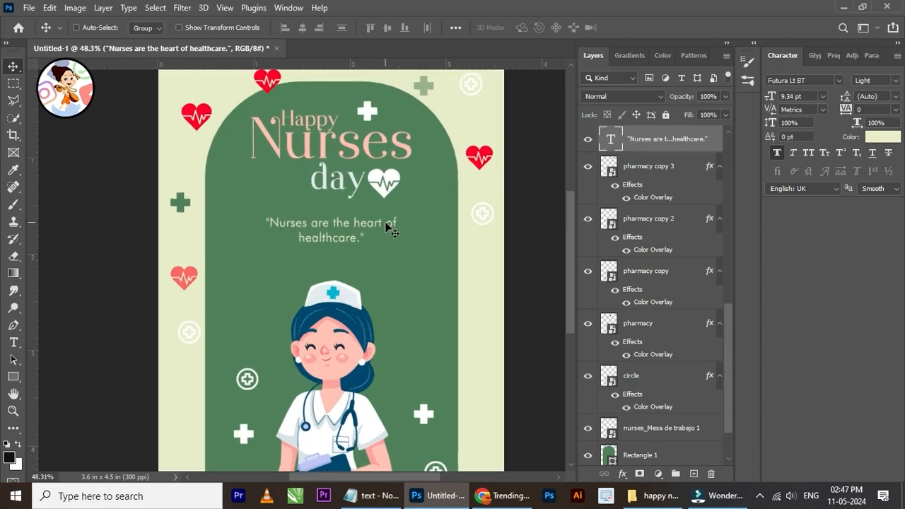
drag(388, 230, 388, 239)
right_click(322, 125)
click(347, 132)
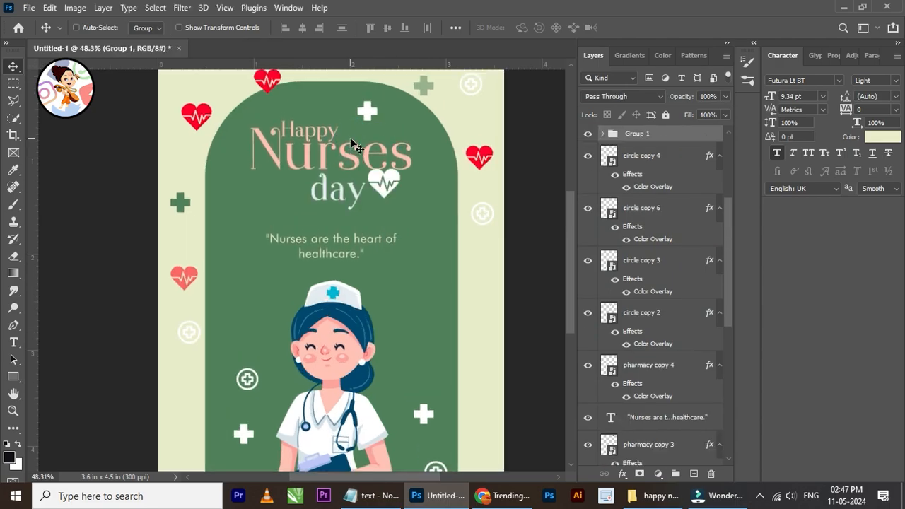
Step: Nudge the white heart beside "day" slightly down so it sits level with the word
right_click(385, 186)
click(407, 194)
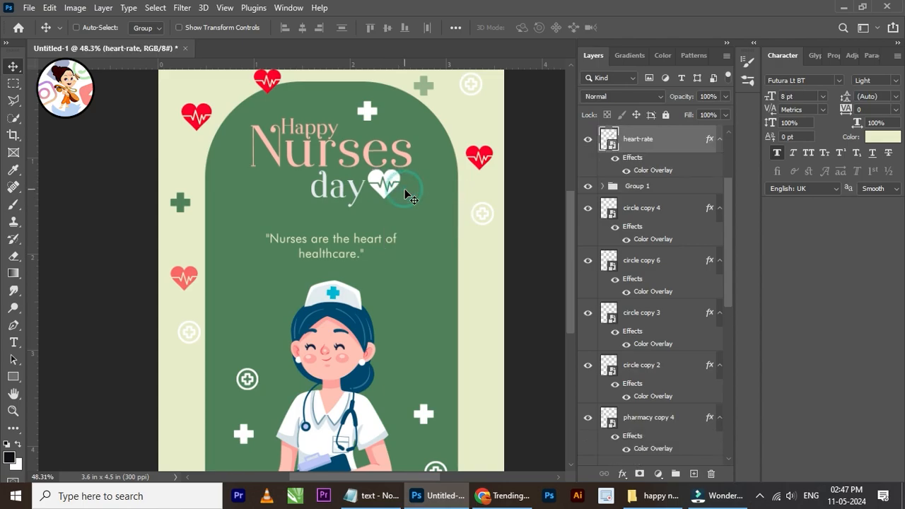
scroll(361, 183, down, 3)
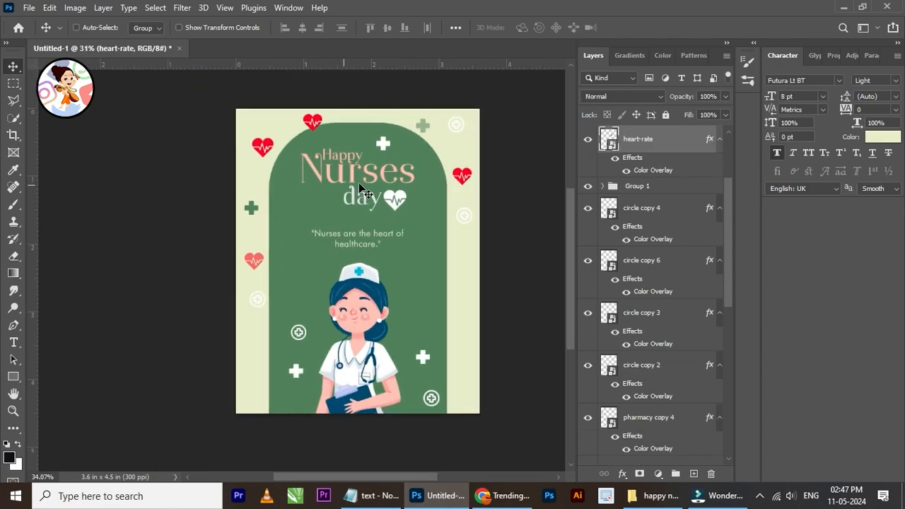
scroll(362, 182, up, 1)
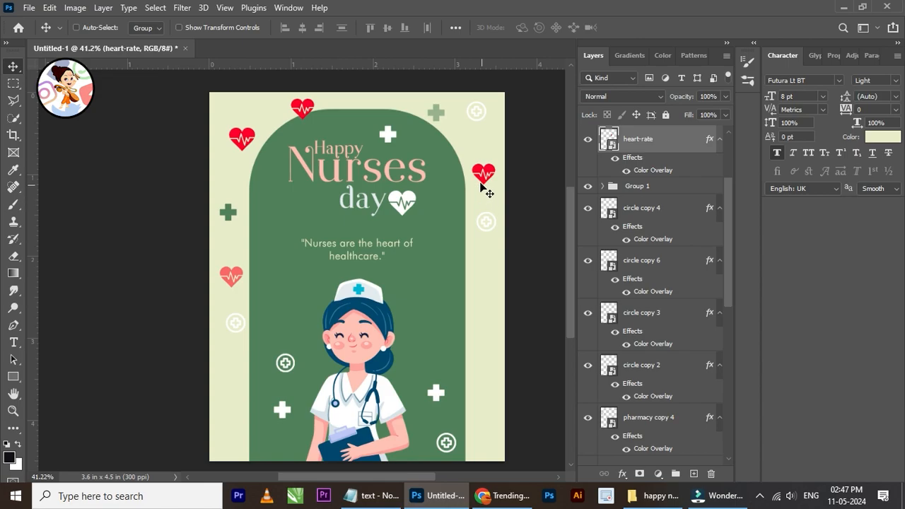
Step: Move the white cross above the heading down beside the end of the quote's first line
right_click(437, 113)
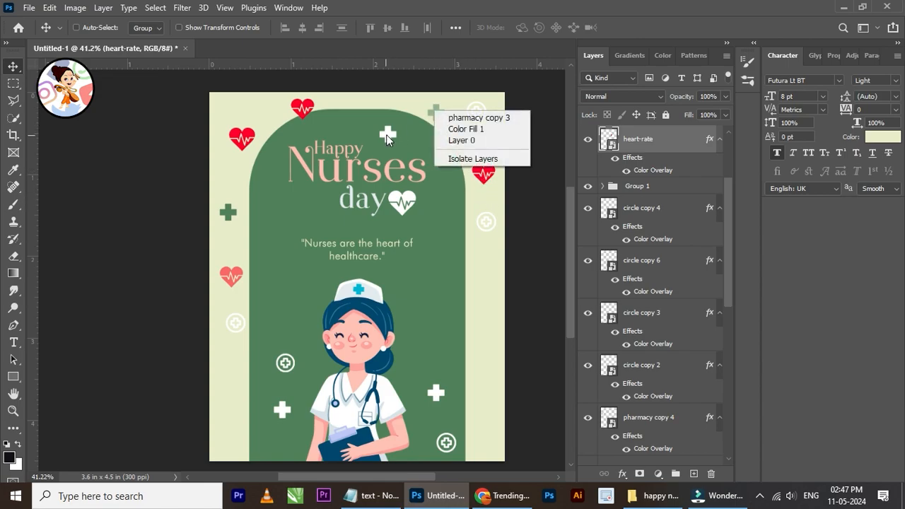
right_click(386, 134)
click(399, 141)
scroll(401, 143, up, 4)
key(Down)
key(Down)
key(Down)
key(Down)
key(Down)
key(Down)
key(Down)
key(Down)
key(Down)
key(Down)
key(Down)
key(Down)
key(Down)
key(Down)
key(Down)
key(Down)
key(Down)
key(Down)
key(Down)
key(Down)
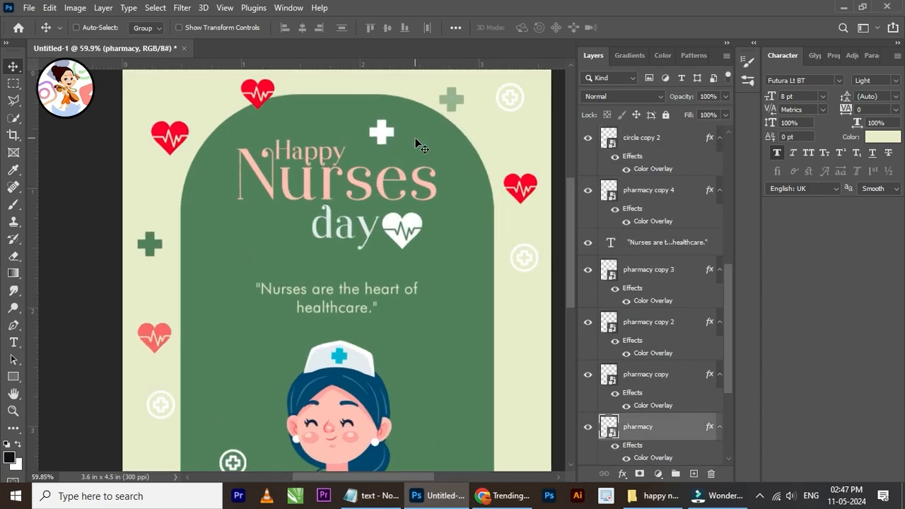
scroll(407, 143, down, 1)
drag(387, 145, 431, 279)
Step: Duplicate the white cross and place the copy on the opposite side of the quote, slightly lower
scroll(322, 298, down, 2)
key(ctrl+j)
scroll(379, 283, down, 2)
scroll(392, 291, up, 1)
scroll(392, 295, down, 2)
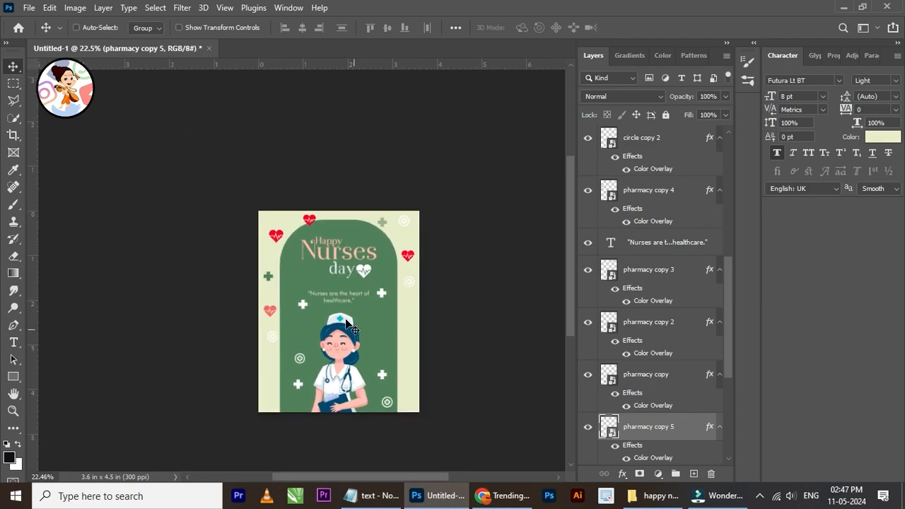
scroll(364, 339, up, 1)
scroll(359, 347, up, 2)
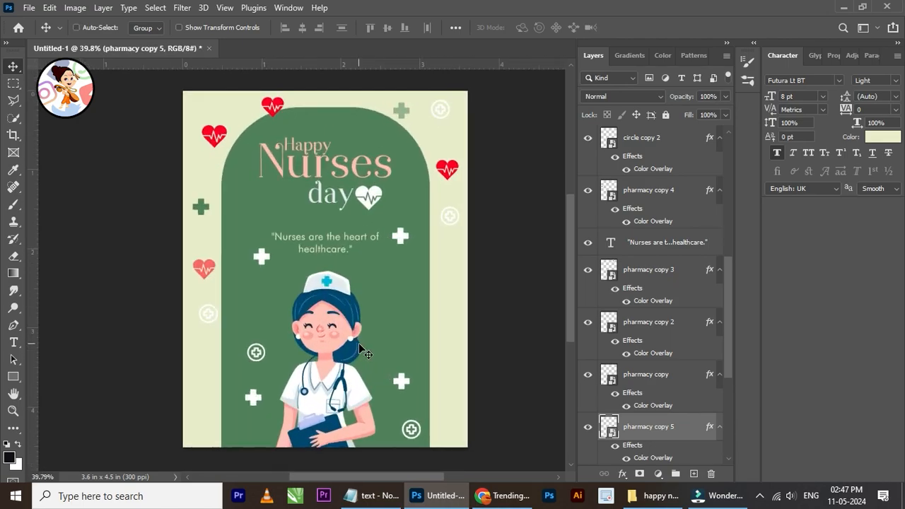
scroll(352, 344, up, 1)
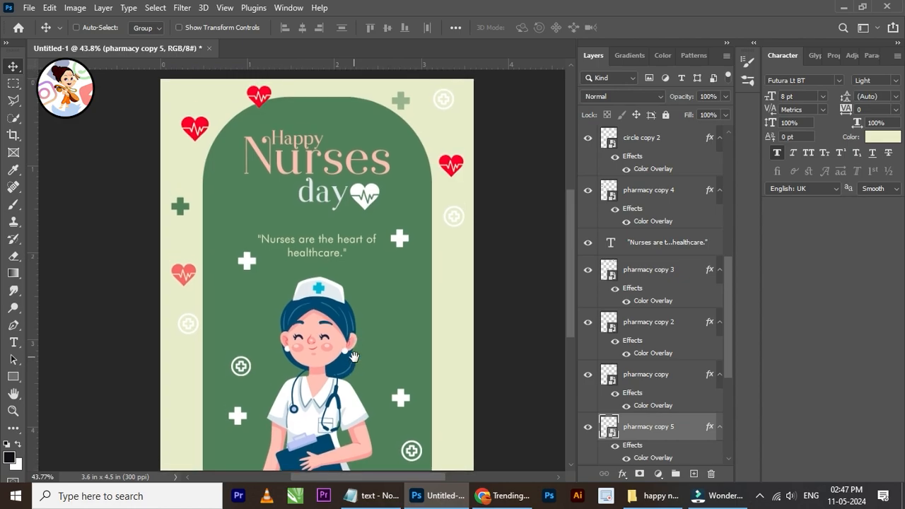
Step: Move the red heart at the arch's top up and outward so the poster's upper edge partly crops it
right_click(259, 92)
right_click(250, 90)
click(267, 98)
drag(267, 98, 231, 88)
scroll(267, 115, up, 1)
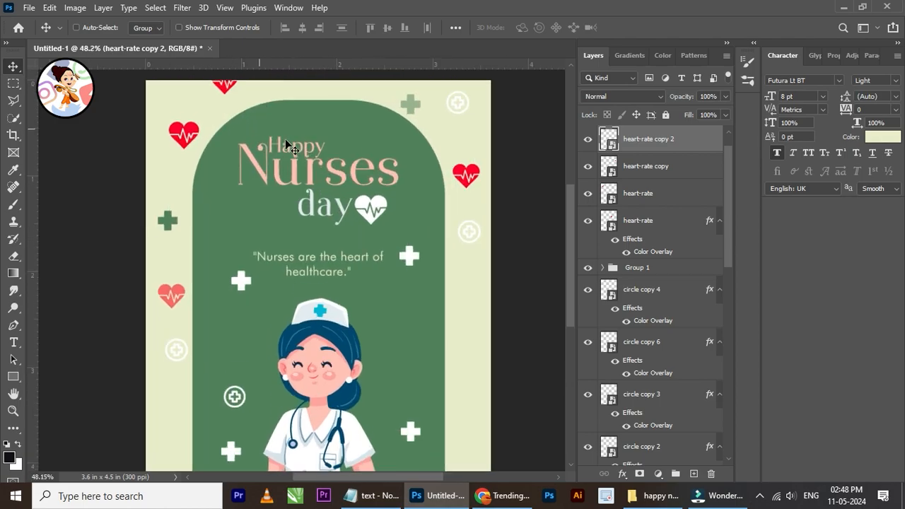
Step: Raise the faded green cross toward the poster's upper edge and shift the nearby white circle icon slightly outward
right_click(417, 113)
click(418, 111)
drag(412, 109, 409, 94)
right_click(464, 106)
right_click(456, 101)
click(466, 106)
drag(460, 104, 469, 104)
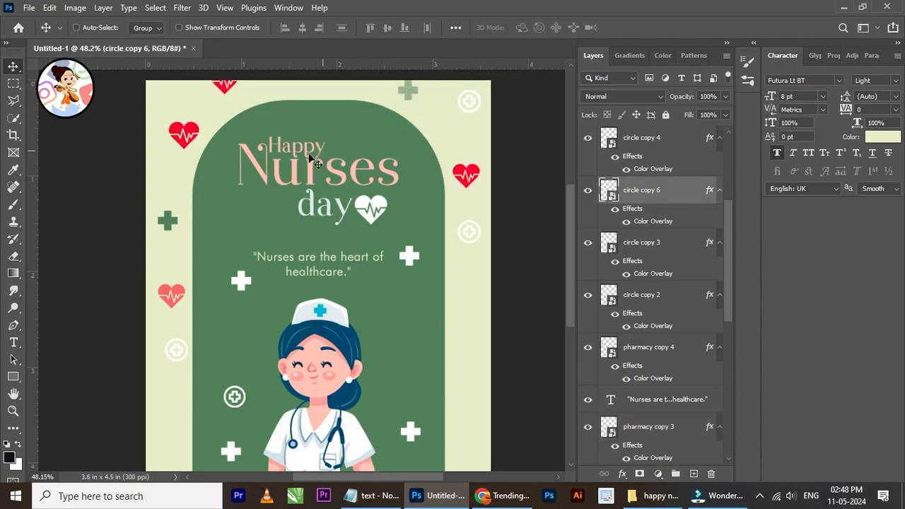
Step: Move the white cross at the stethoscope side of the nurse up beside her hair
scroll(316, 157, down, 5)
scroll(337, 357, up, 4)
scroll(339, 361, down, 2)
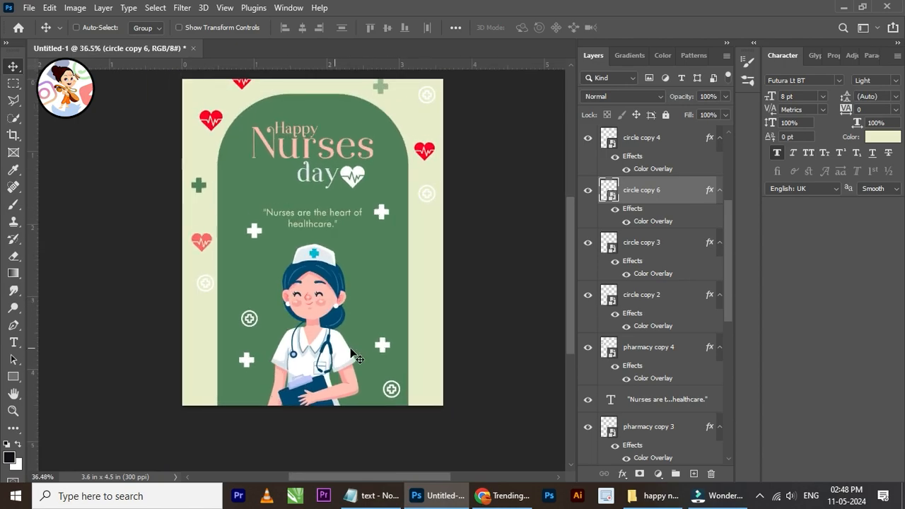
scroll(357, 360, up, 2)
right_click(387, 362)
click(396, 351)
drag(382, 354, 407, 280)
scroll(382, 382, down, 2)
scroll(382, 382, up, 1)
Step: Move the white circle icon in the arch's lower right corner up and inward, beside the nurse's arm
right_click(387, 366)
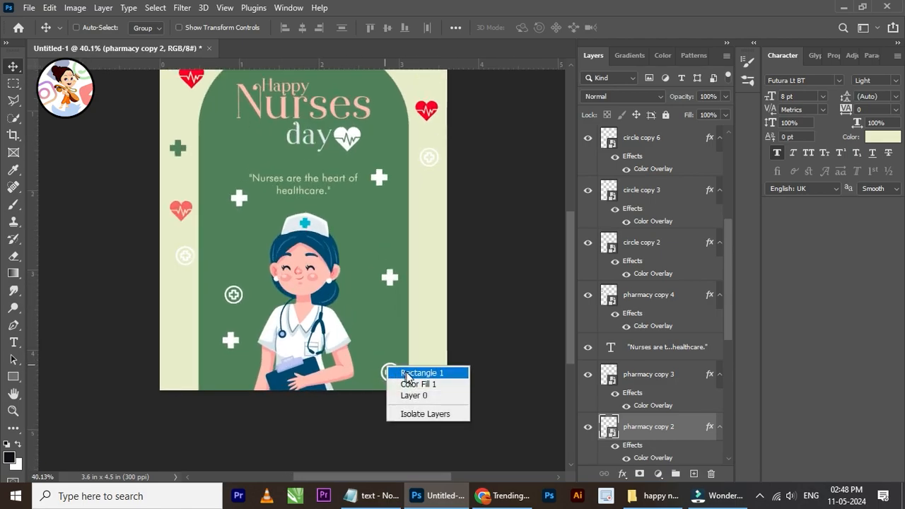
click(414, 370)
scroll(388, 381, up, 2)
right_click(390, 365)
click(403, 371)
drag(402, 373, 367, 312)
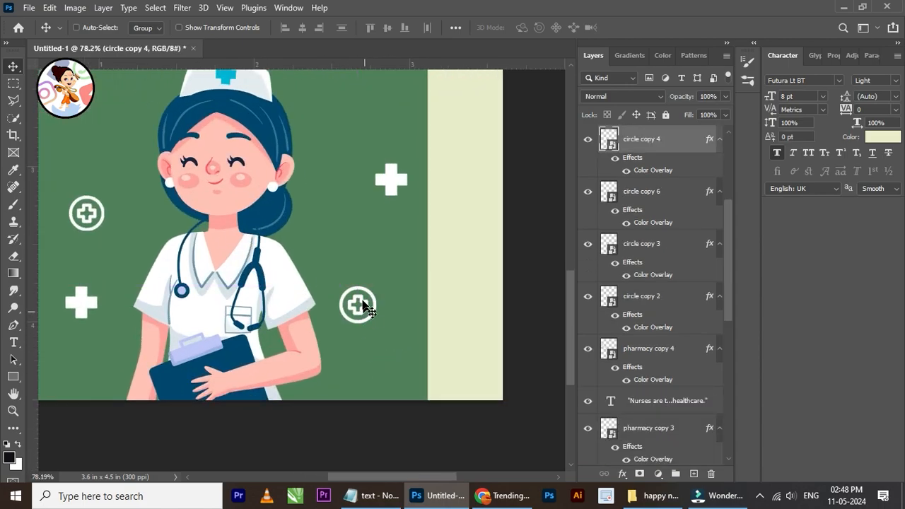
scroll(364, 308, down, 5)
scroll(304, 201, up, 3)
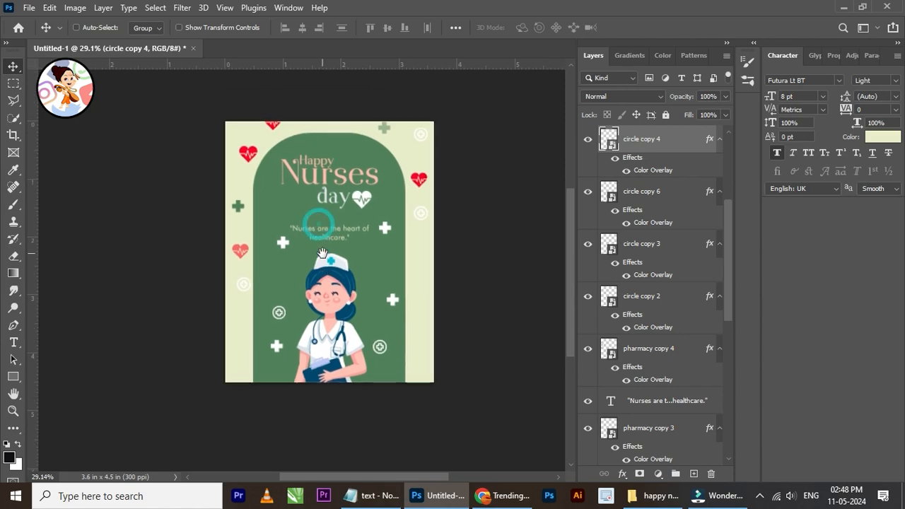
Step: Try to recolor the white circle icon below the light red heart by setting the text color to the arch's green, 588157
scroll(343, 187, down, 1)
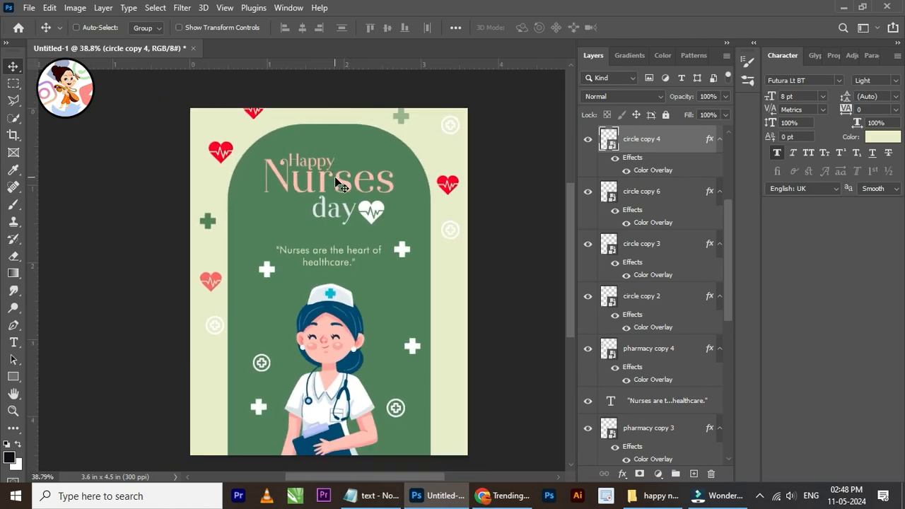
scroll(330, 245, up, 2)
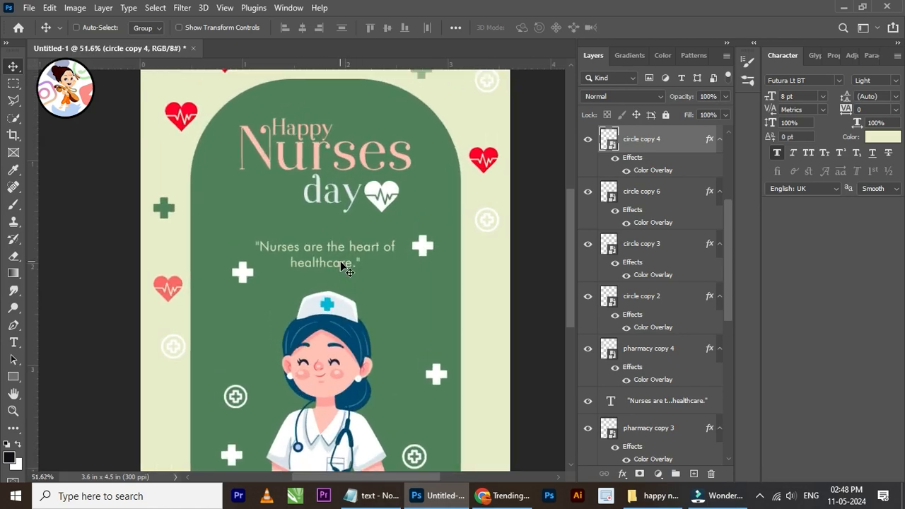
scroll(342, 265, down, 2)
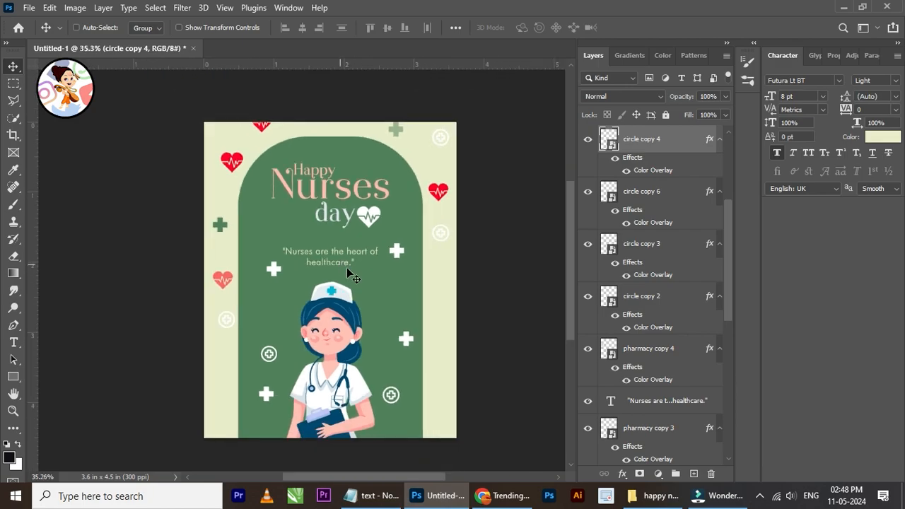
scroll(232, 307, up, 5)
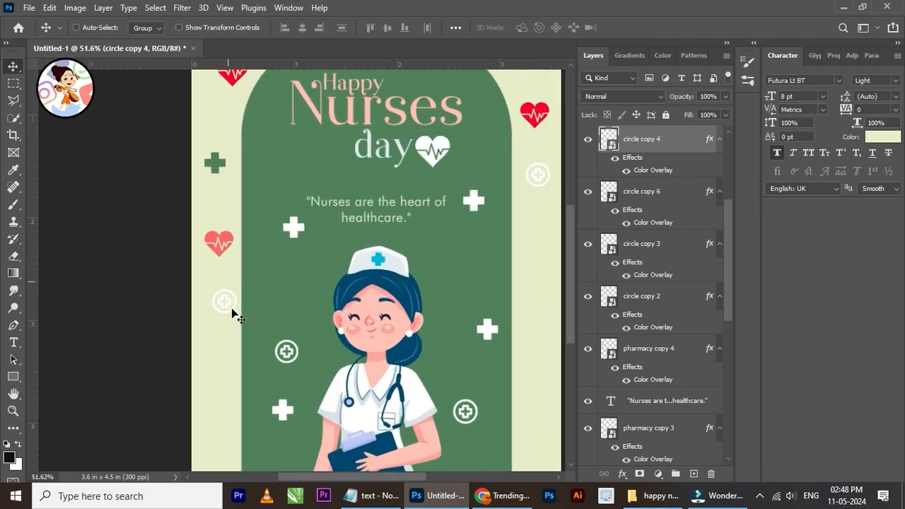
right_click(231, 301)
click(265, 305)
click(876, 137)
click(361, 221)
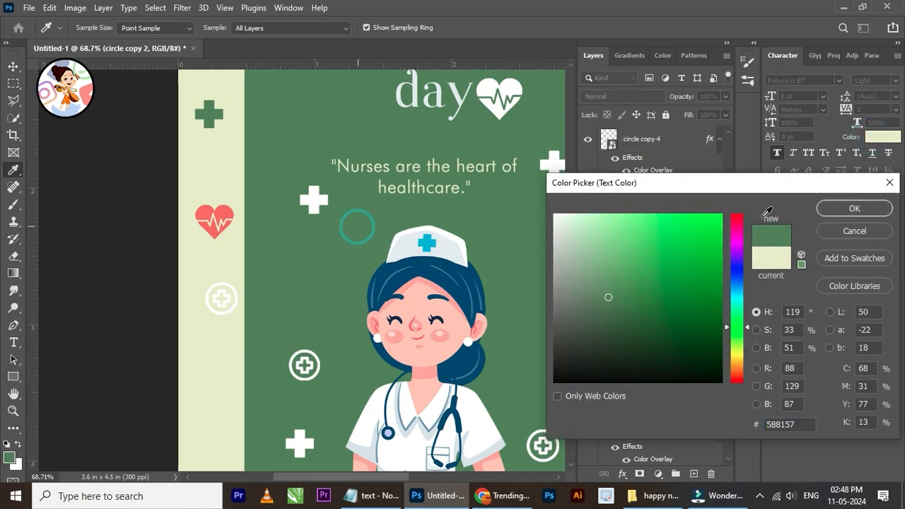
click(824, 208)
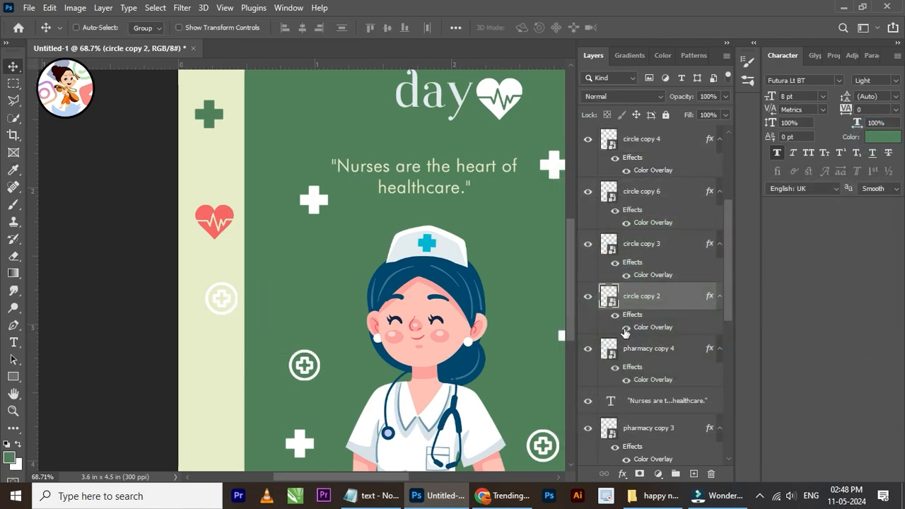
Step: Set the color overlay of the circle icon below the light red heart to the hearts' red, ed1b24
scroll(402, 302, down, 5)
scroll(479, 269, up, 2)
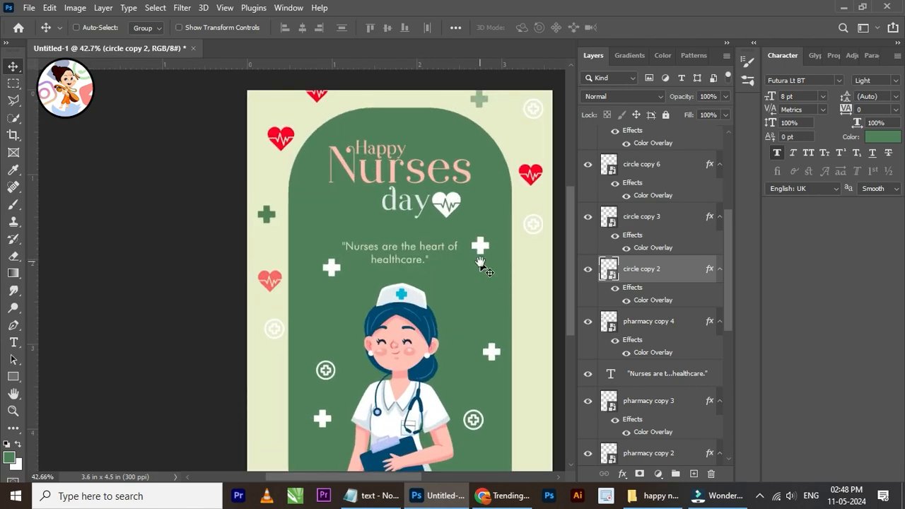
click(586, 273)
click(585, 273)
double_click(648, 299)
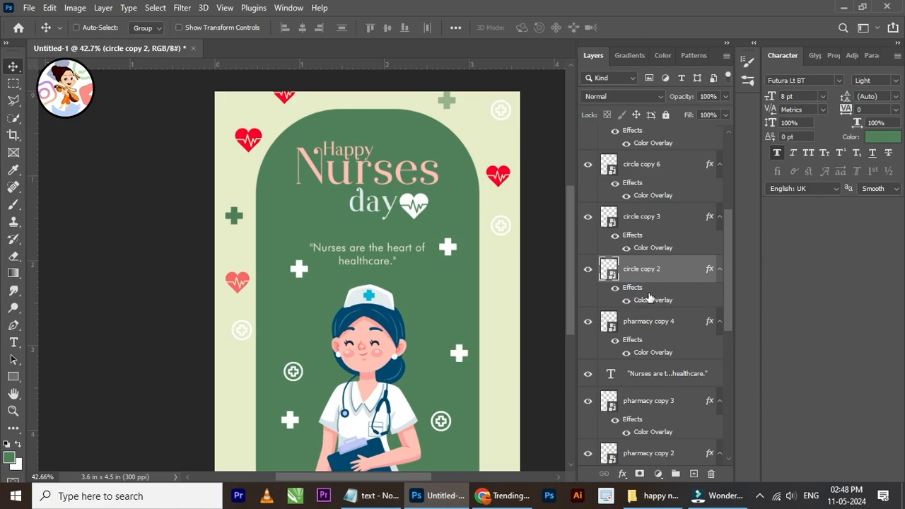
click(702, 199)
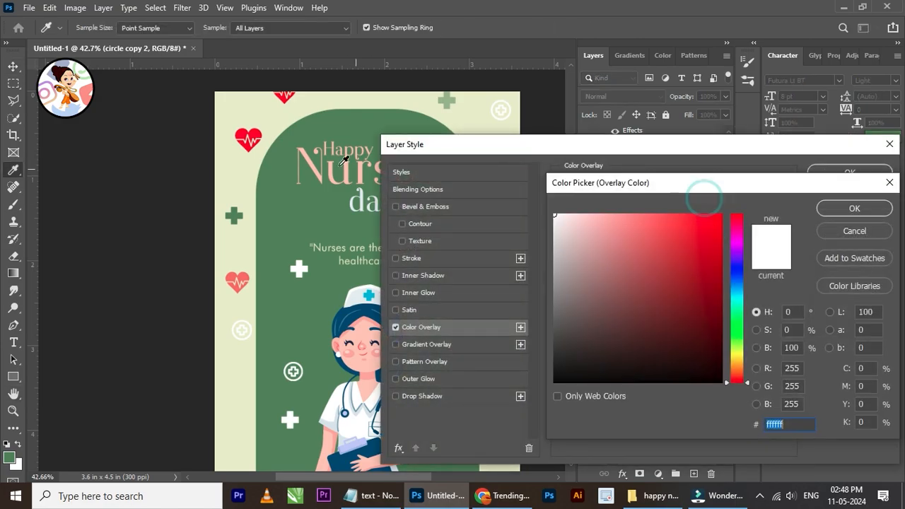
click(248, 139)
click(853, 208)
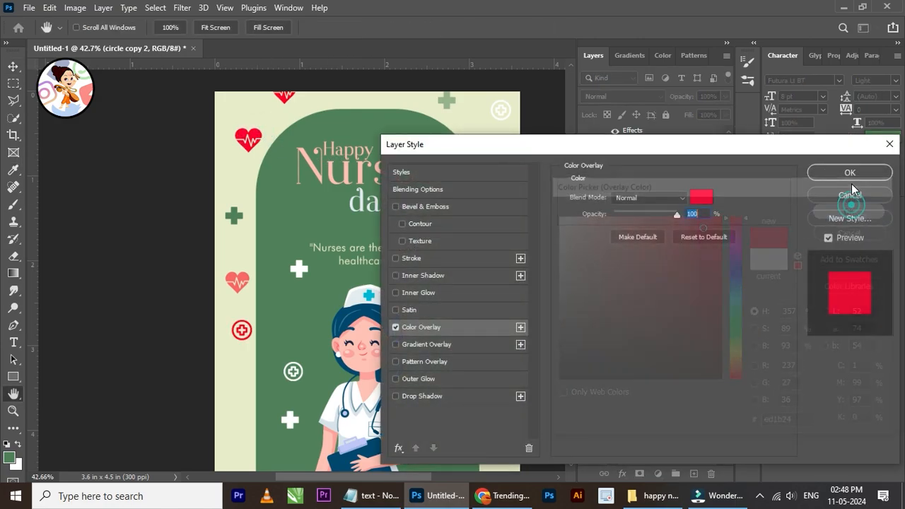
click(851, 178)
scroll(386, 245, down, 5)
scroll(437, 296, up, 3)
drag(423, 250, 420, 251)
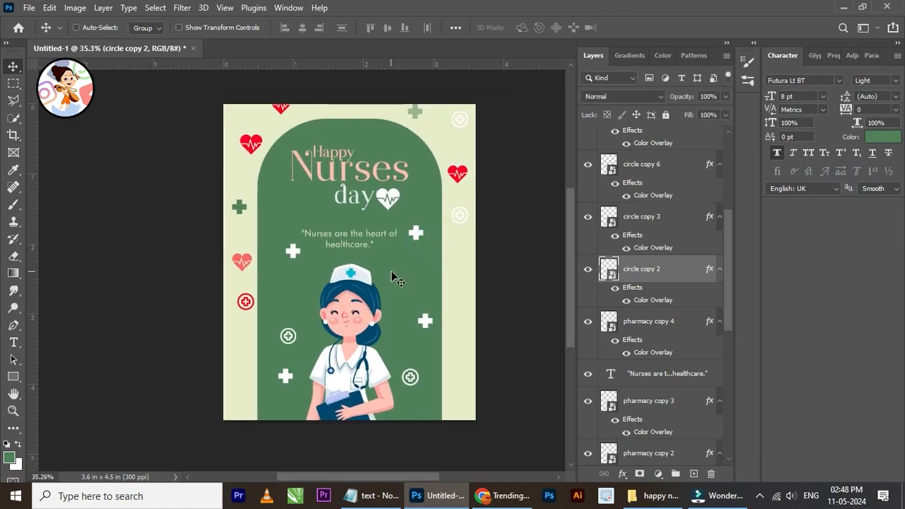
Step: Change that circle icon's color overlay to the arch's green, 588157
double_click(648, 302)
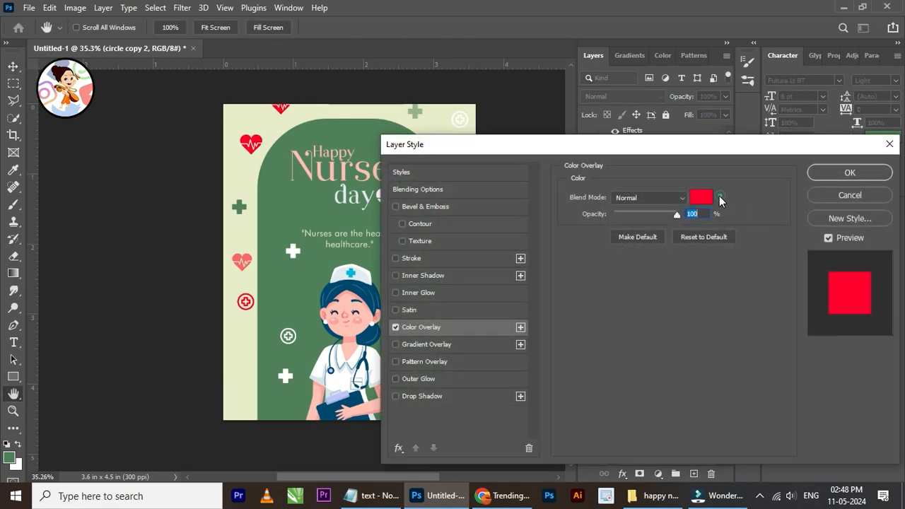
click(720, 198)
click(304, 203)
click(834, 202)
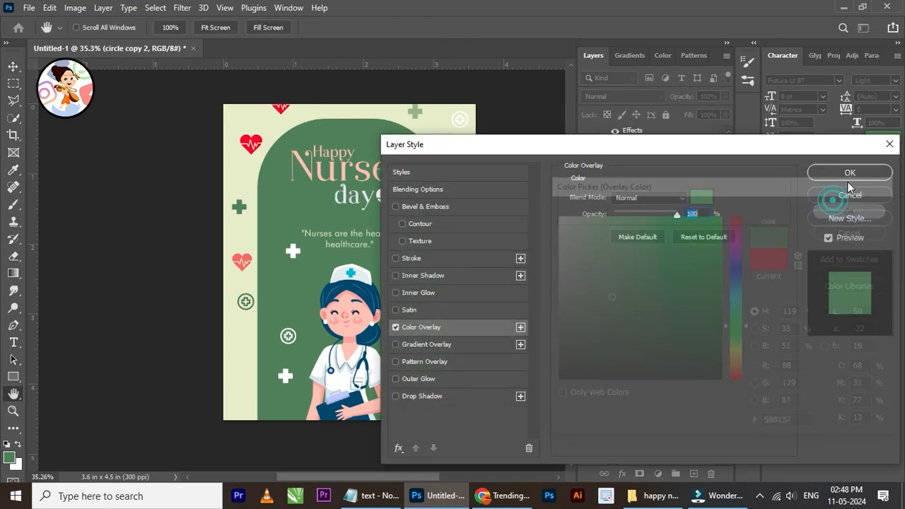
click(848, 178)
Step: Review the overall poster layout and icon placement, and select the green arch
scroll(365, 266, down, 4)
scroll(365, 266, up, 4)
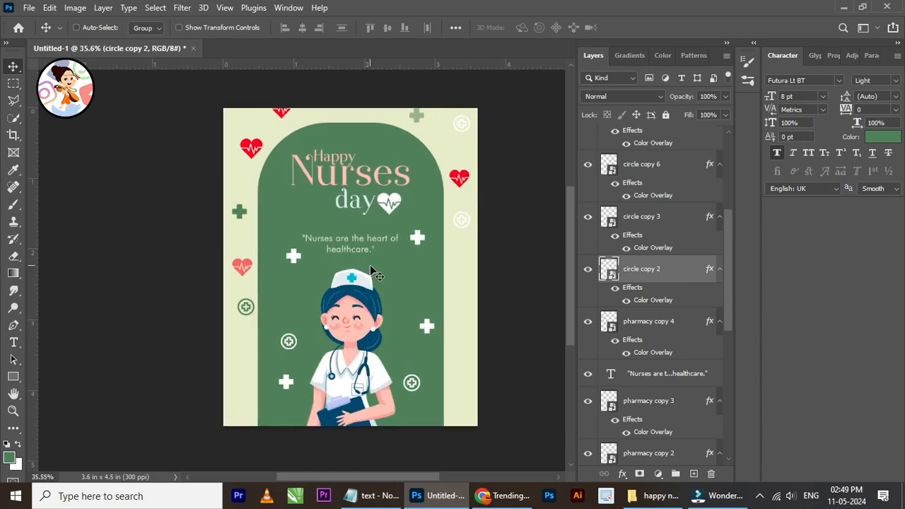
scroll(368, 262, up, 1)
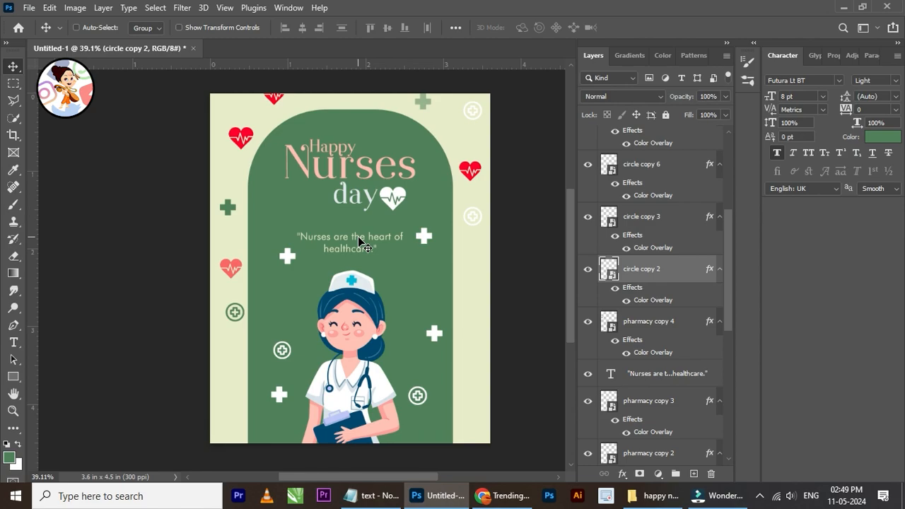
scroll(358, 239, down, 2)
scroll(354, 241, up, 2)
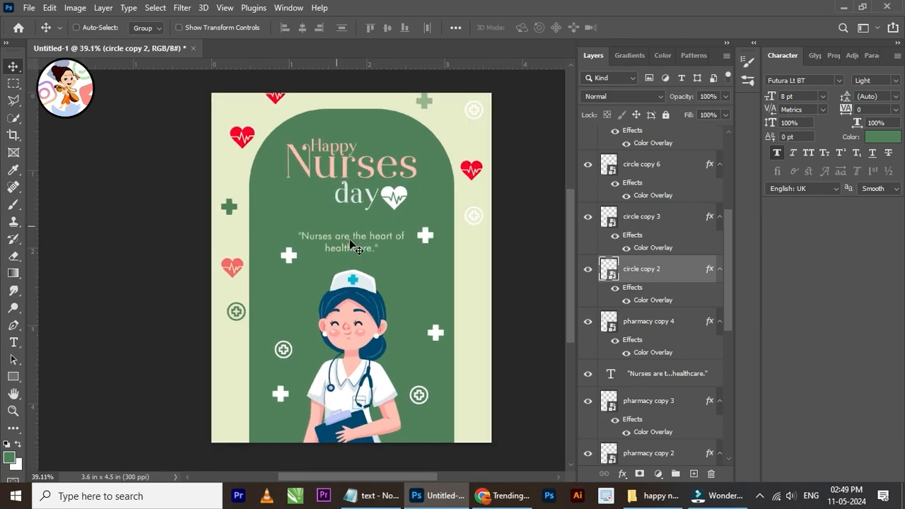
ctrl+click(444, 269)
scroll(443, 269, down, 3)
scroll(443, 269, up, 1)
scroll(360, 257, up, 1)
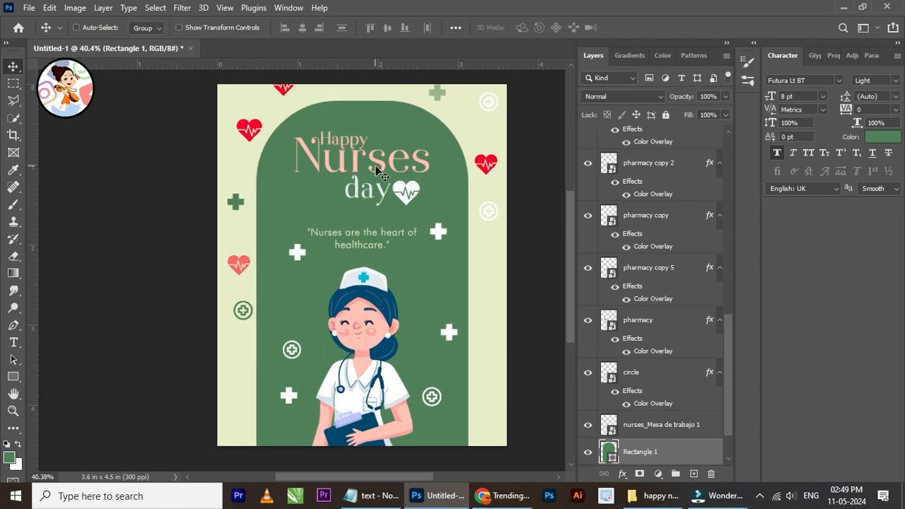
scroll(378, 170, down, 1)
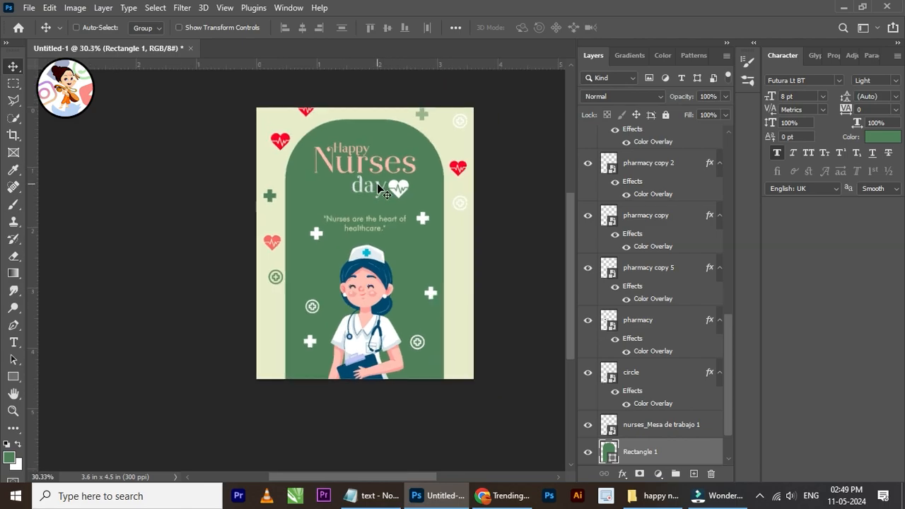